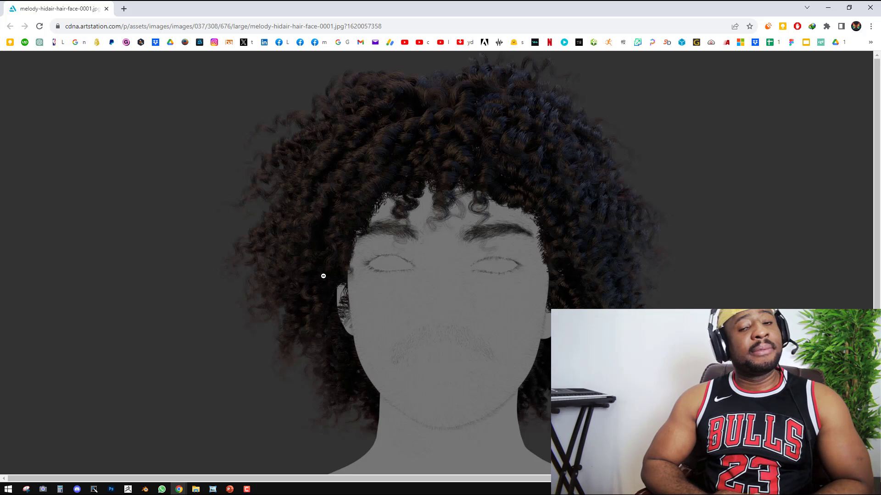
Switch to Blender and view the head and the spiral hair cards from the front.
click(151, 492)
middle_drag(414, 187, 383, 192)
click(345, 216)
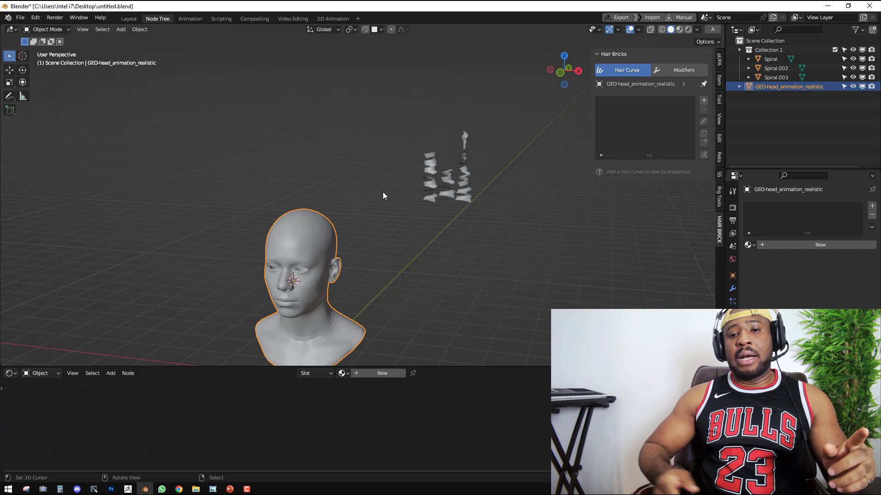
middle_drag(381, 189, 432, 131)
key(KP_1)
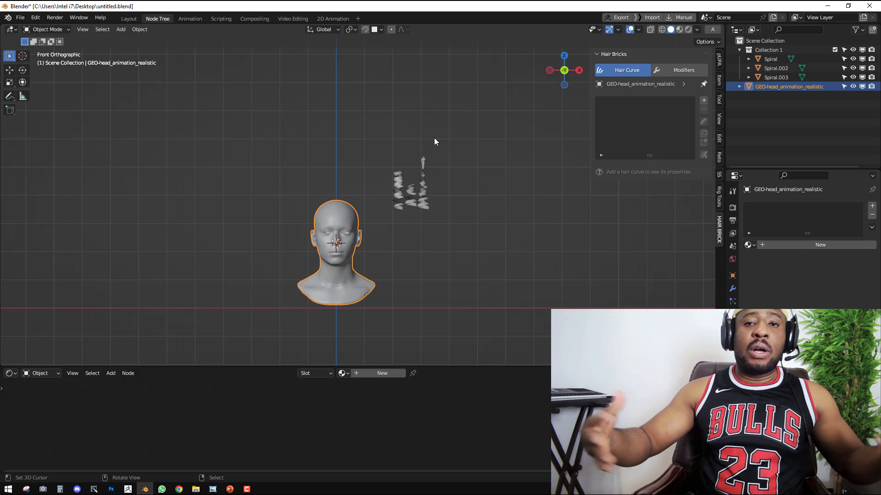
shift+middle_drag(402, 133, 405, 197)
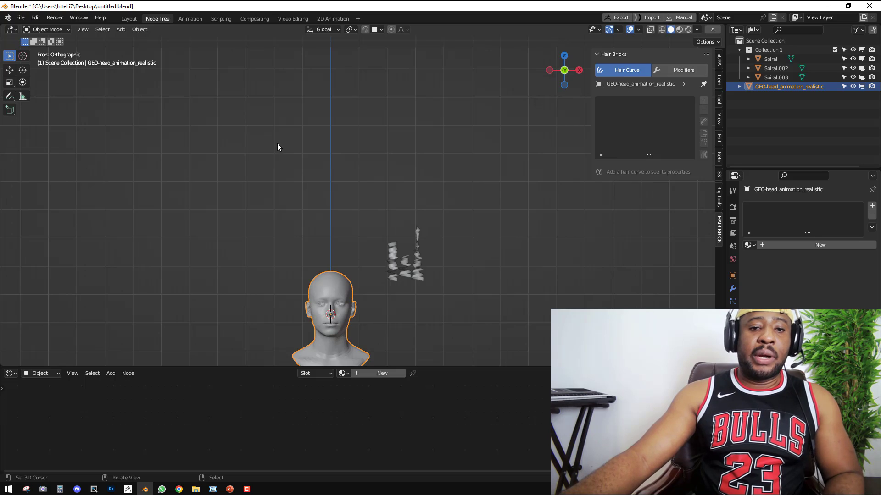
Annotate the empty space above the head with curved hair strands, a loop around them and a square card outline.
drag(277, 143, 239, 76)
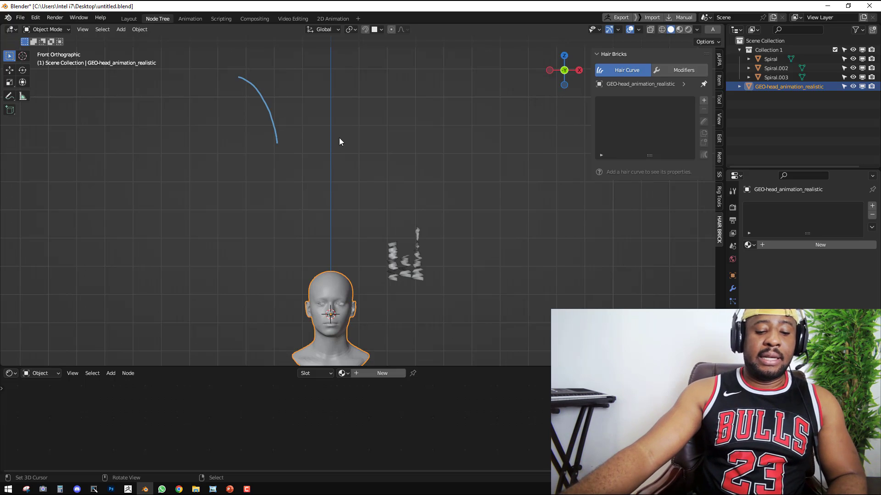
mouse_move(320, 141)
mouse_down()
mouse_move(326, 69)
mouse_move(326, 144)
mouse_up()
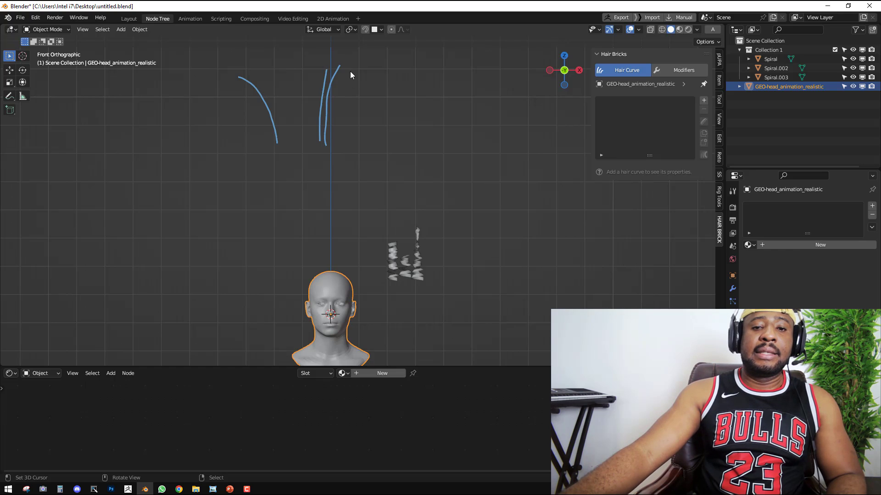
mouse_move(349, 71)
mouse_down()
mouse_move(333, 140)
mouse_move(346, 137)
mouse_up()
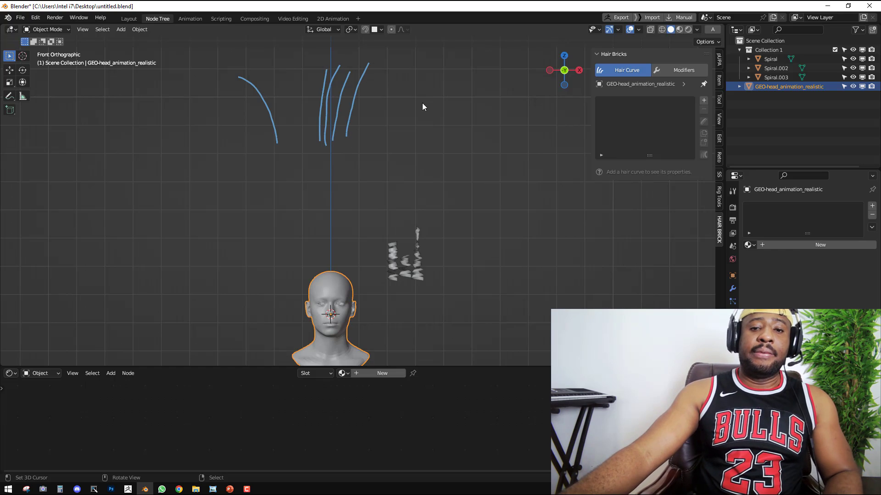
mouse_move(401, 129)
mouse_down()
mouse_move(415, 65)
mouse_move(412, 124)
mouse_up()
mouse_move(435, 72)
mouse_down()
mouse_move(424, 98)
mouse_move(491, 106)
mouse_move(300, 89)
mouse_move(371, 106)
mouse_move(427, 106)
mouse_up()
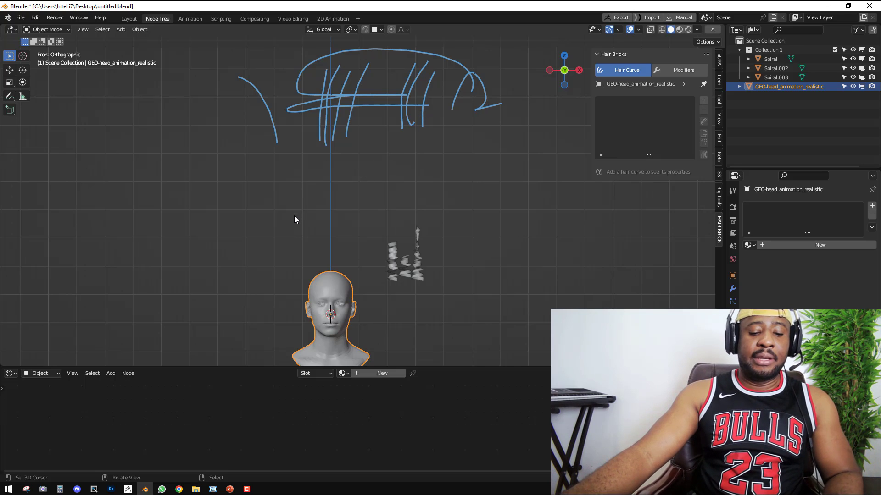
drag(289, 219, 261, 167)
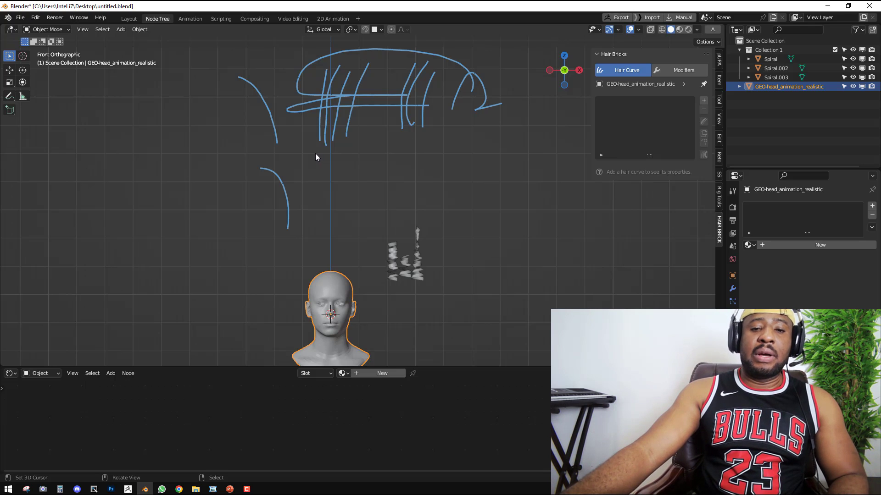
mouse_move(315, 153)
mouse_down()
mouse_move(399, 152)
mouse_move(401, 239)
mouse_move(312, 239)
mouse_up()
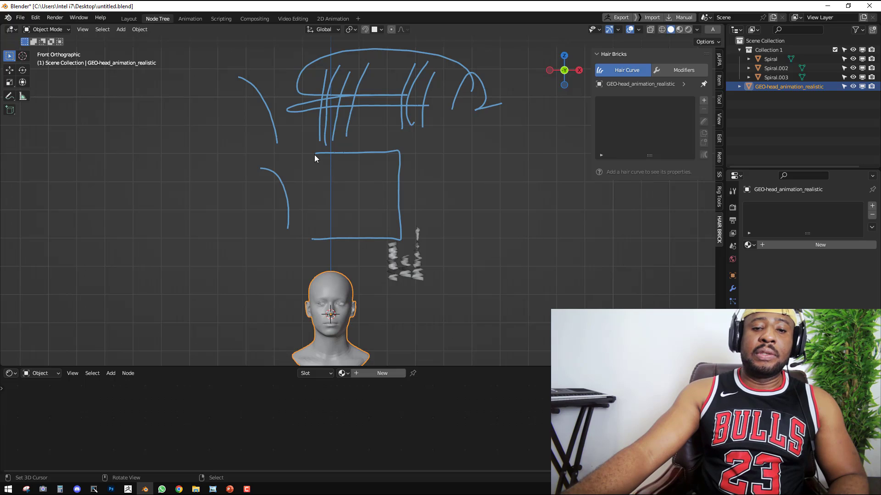
drag(315, 155, 311, 239)
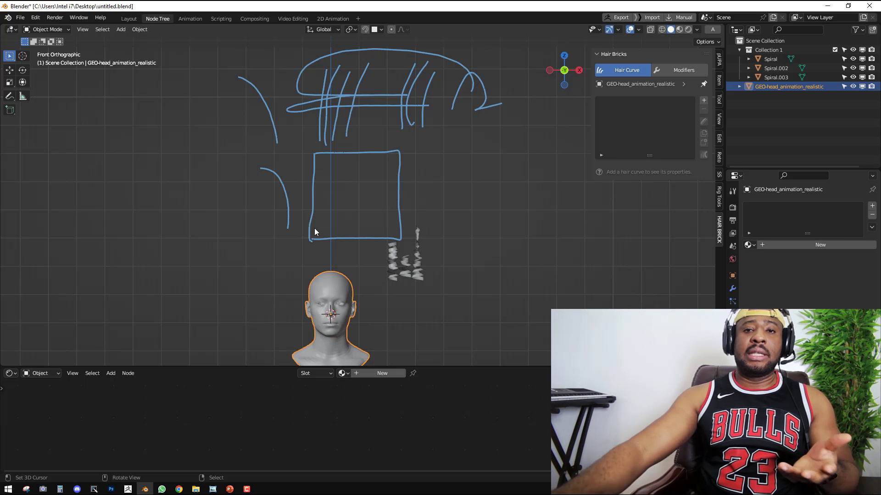
Select the first spiral hair card and compare it with the curly-hair reference picture in the browser.
middle_drag(314, 227, 375, 251)
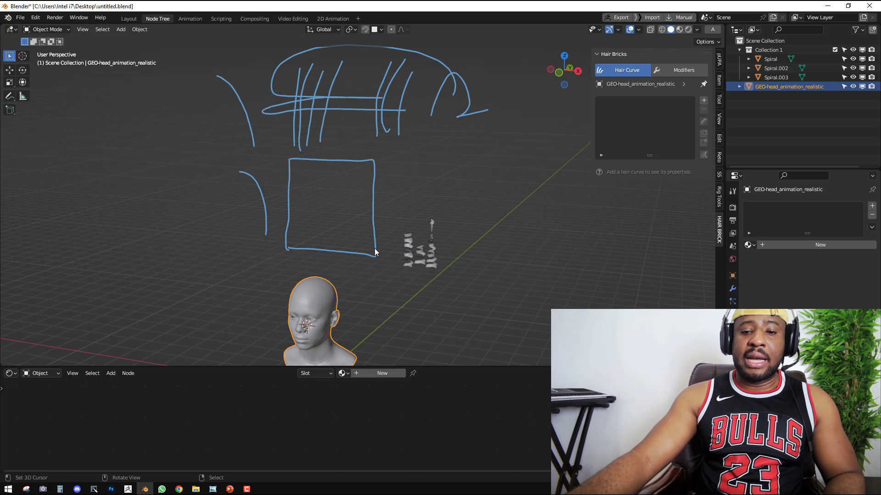
click(413, 238)
scroll(436, 261, up, 2)
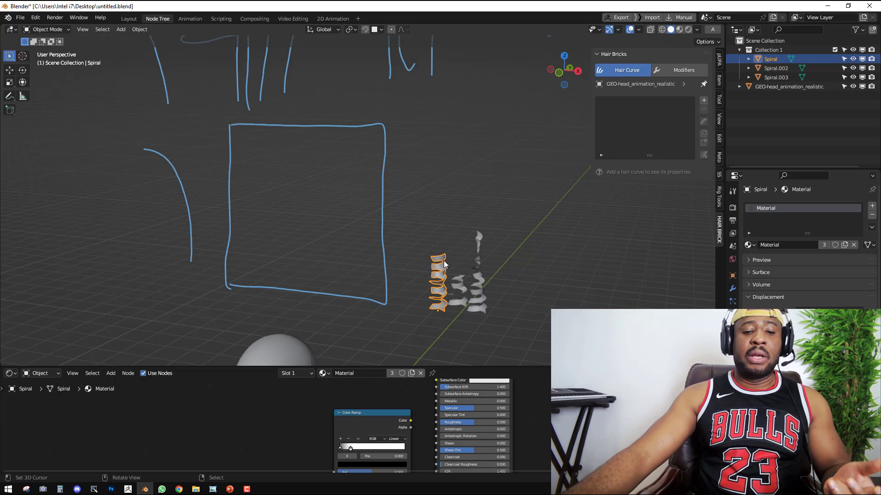
mouse_move(179, 489)
click(228, 447)
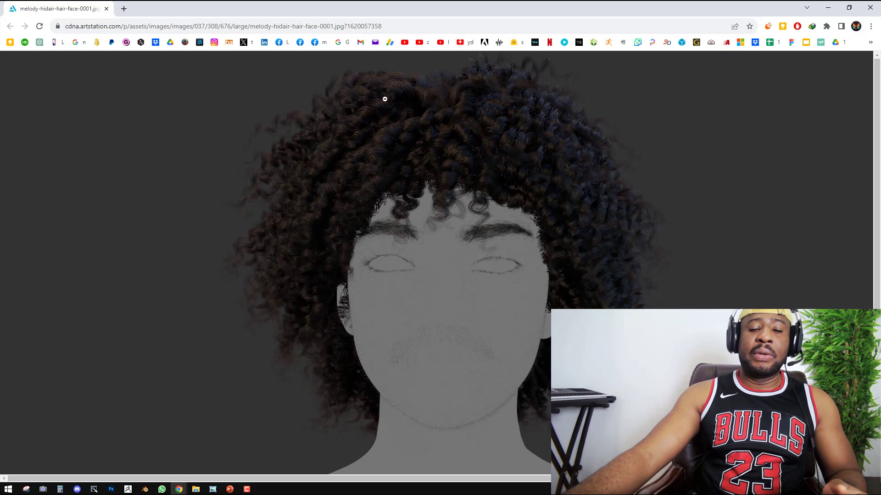
click(144, 489)
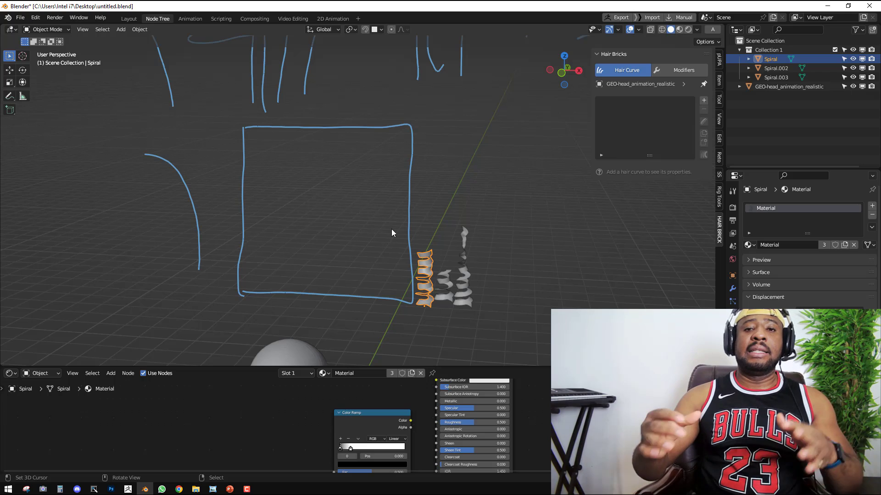
Erase all annotation strokes drawn above the head in the front view.
key(KP_1)
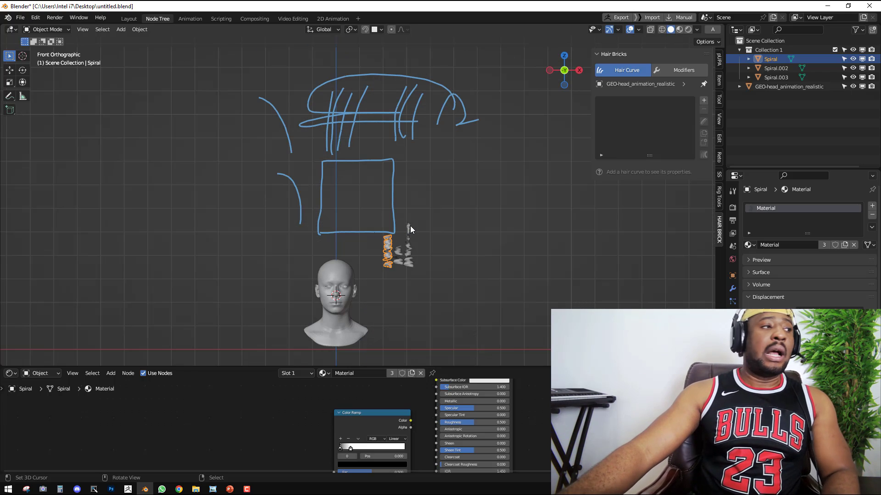
mouse_move(415, 217)
ctrl+mouse_down()
mouse_move(395, 139)
mouse_move(379, 230)
mouse_move(331, 189)
mouse_move(345, 177)
mouse_move(281, 121)
mouse_move(304, 218)
mouse_move(326, 94)
mouse_move(319, 114)
mouse_move(345, 76)
mouse_move(326, 159)
mouse_move(370, 94)
mouse_move(421, 113)
mouse_move(481, 114)
mouse_move(428, 142)
ctrl+mouse_up()
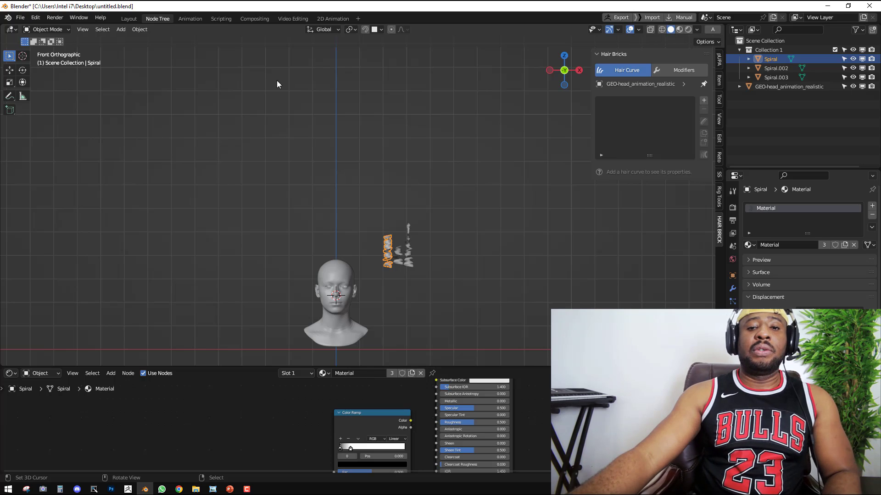
Add a mesh plane above the head and scale it up.
click(350, 145)
key(shift+a)
mouse_move(349, 66)
click(429, 72)
middle_drag(428, 84, 373, 161)
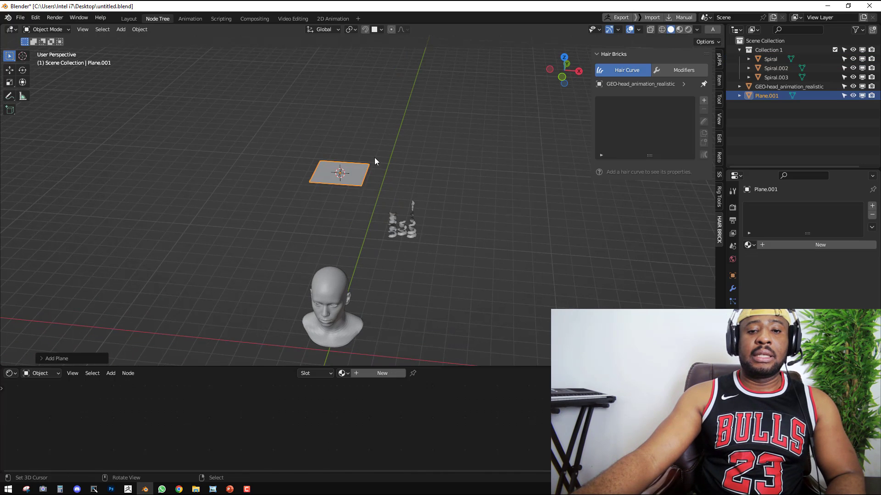
key(s)
click(398, 149)
Add an Empty Hair curves object to the plane and switch it to Sculpt Mode.
key(shift+a)
mouse_move(388, 140)
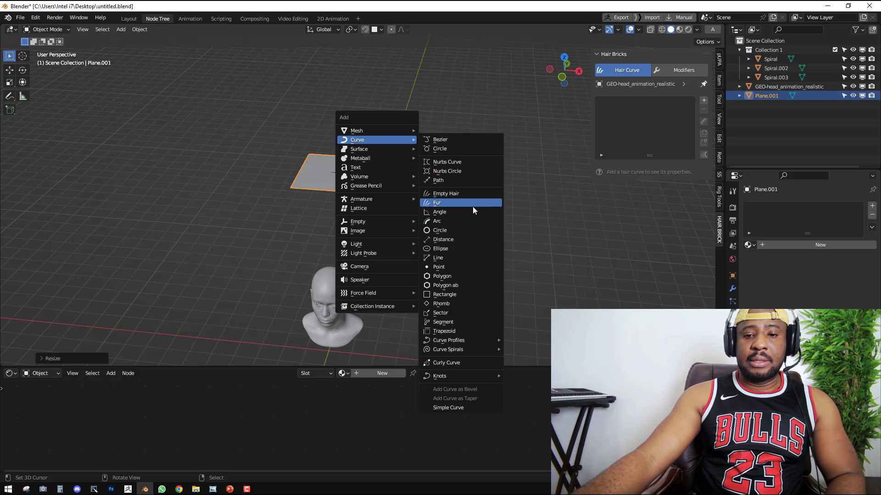
click(458, 194)
key(ctrl+Tab)
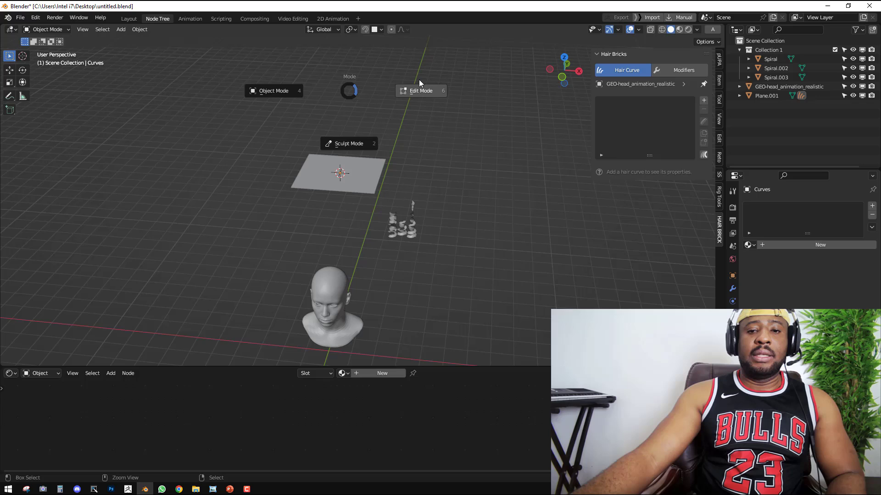
click(358, 136)
Place single hair strands across the plane with the Add brush and return to Object Mode.
key(shift+space)
click(305, 74)
key(shift+space)
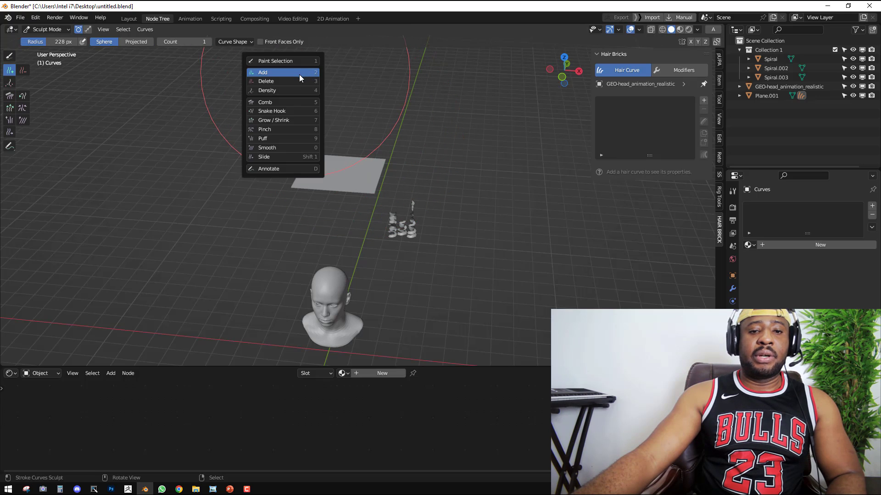
click(299, 75)
click(335, 169)
click(343, 169)
click(351, 173)
click(327, 175)
click(346, 180)
click(371, 170)
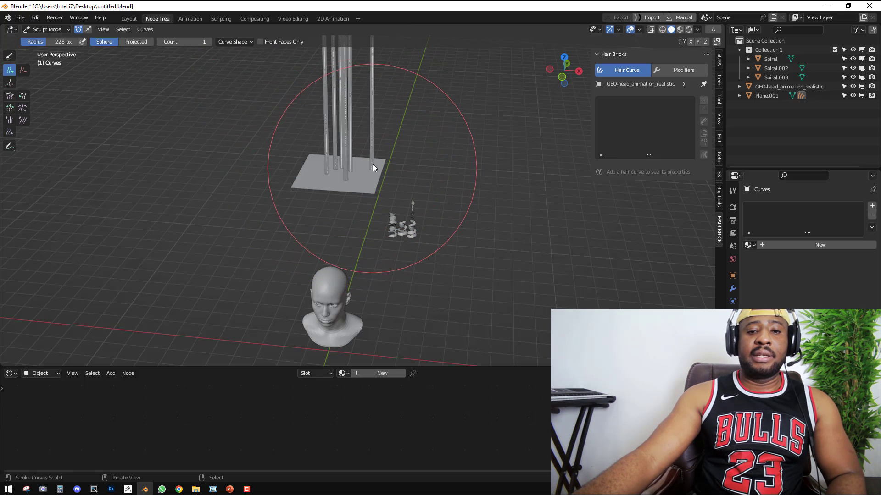
click(355, 177)
click(308, 158)
key(ctrl+Tab)
click(360, 133)
Create a new material for the hair curves and add a Curves Info node beside the Principled BSDF.
scroll(323, 148, down, 3)
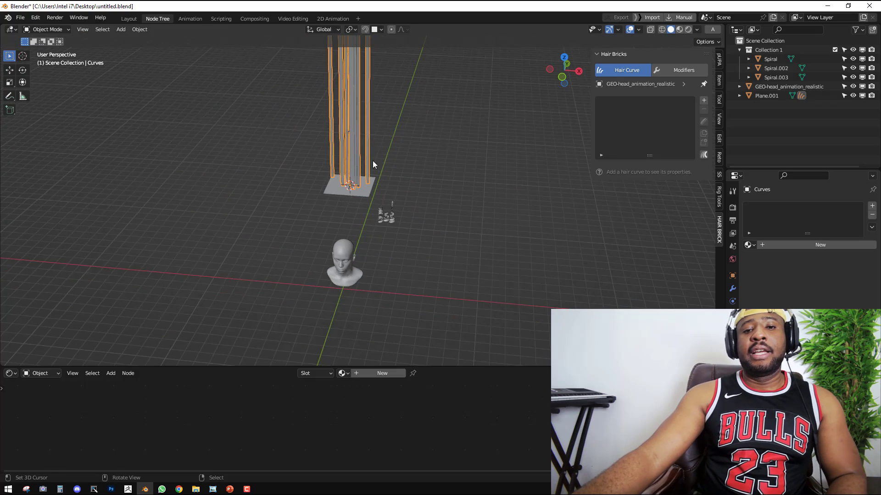
middle_drag(372, 160, 366, 127)
right_click(427, 136)
click(354, 118)
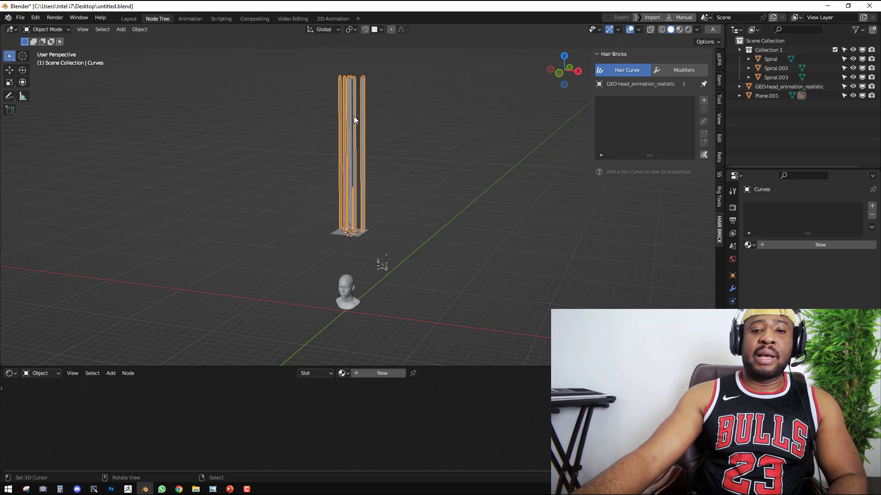
click(372, 374)
drag(414, 367, 379, 225)
key(shift+a)
mouse_move(287, 285)
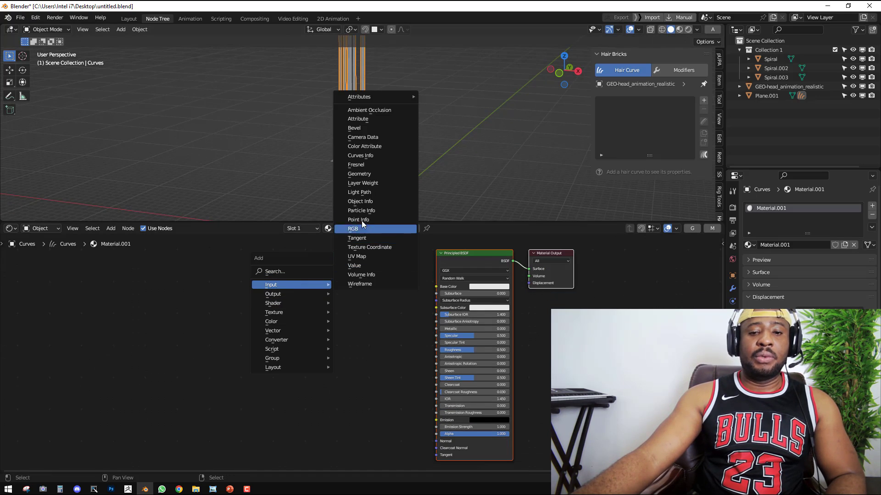
click(361, 146)
click(295, 311)
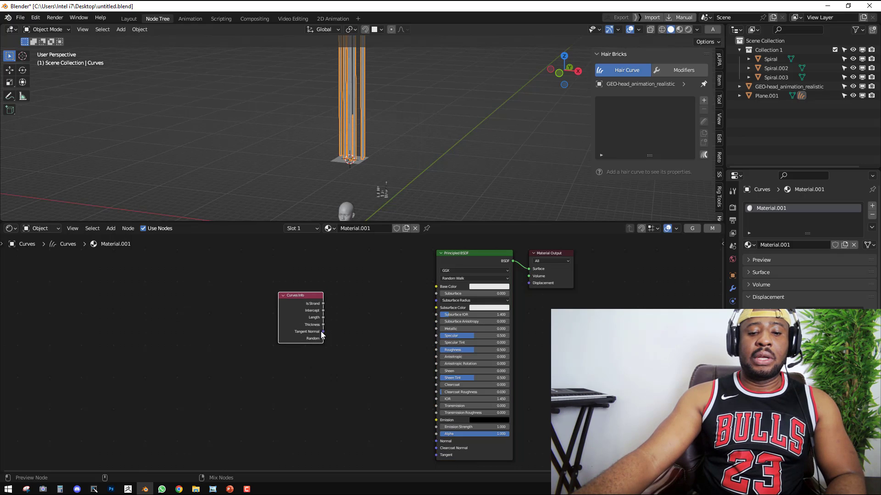
drag(323, 311, 388, 289)
drag(323, 339, 400, 321)
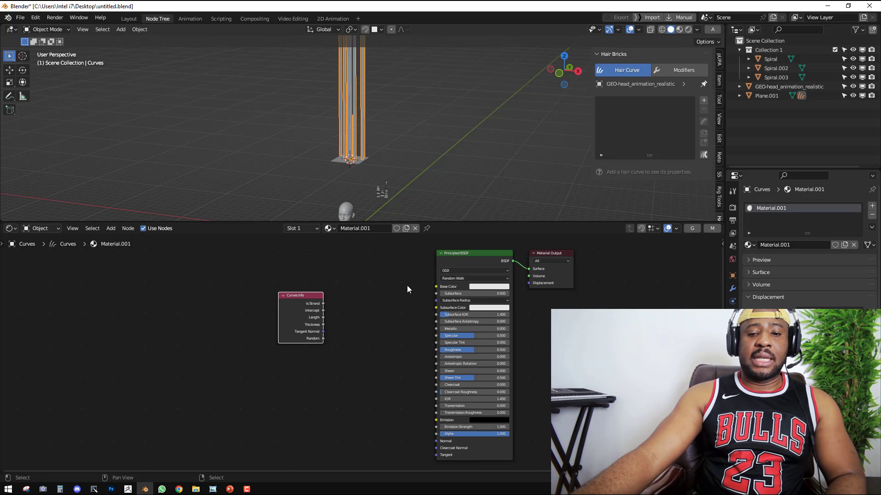
Delete the hair curves and the plane beneath them.
scroll(406, 285, down, 1)
key(x)
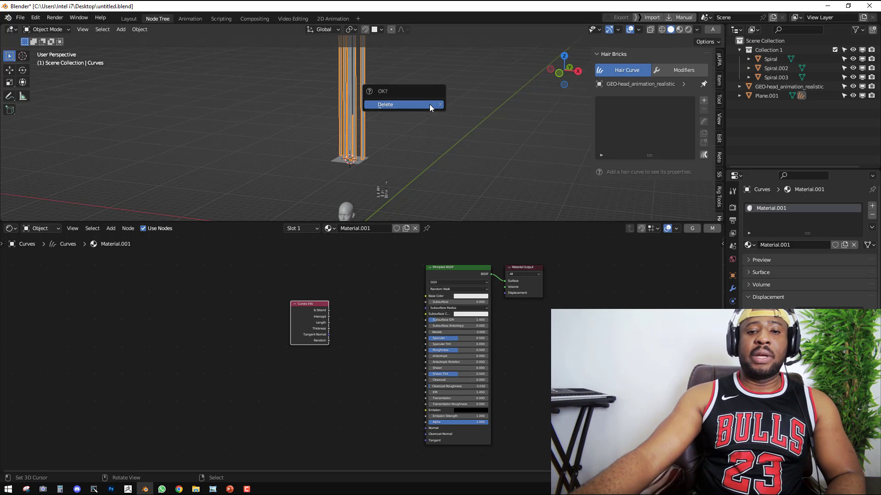
click(429, 104)
click(351, 160)
key(x)
click(352, 163)
Launch FiberShop for making the hair textures.
key(KP_1)
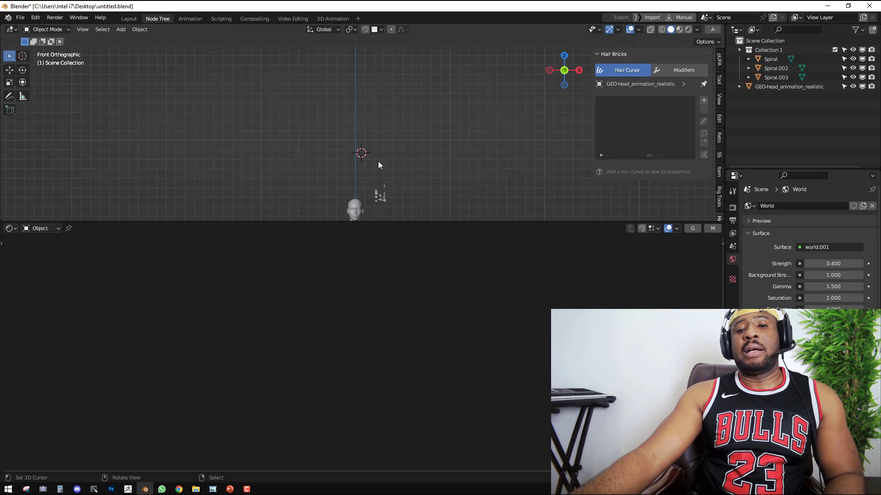
click(14, 489)
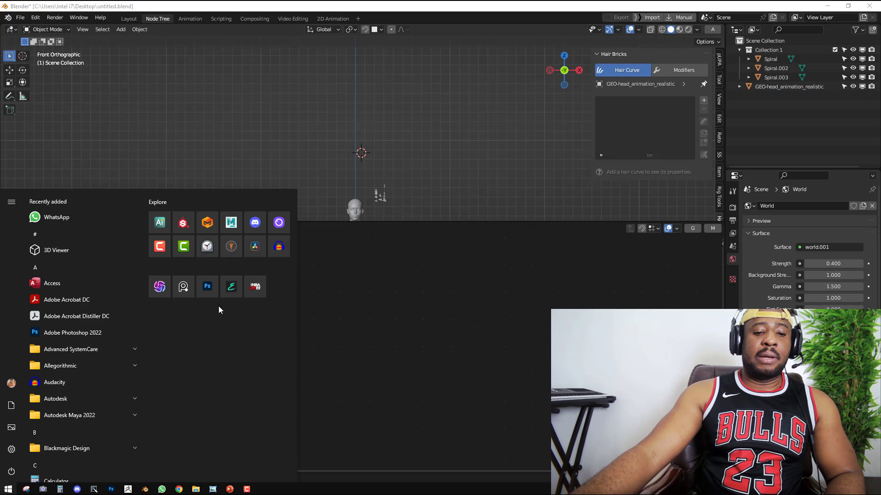
click(159, 290)
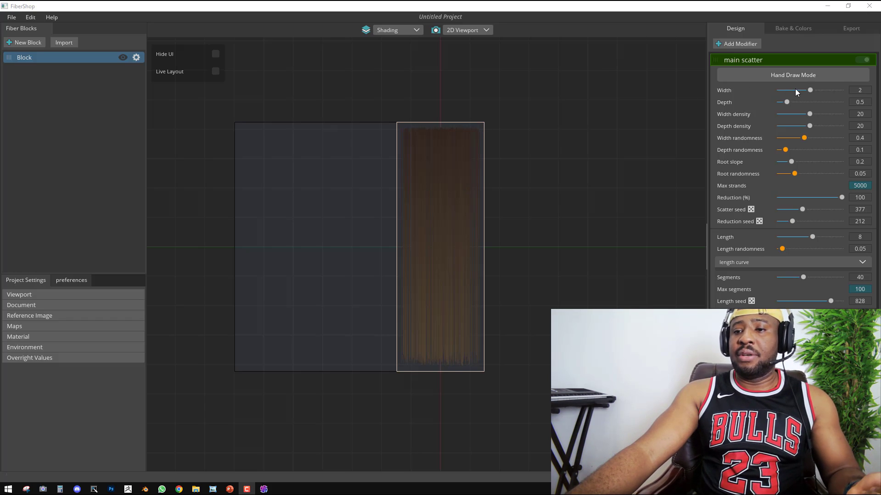
Set the main scatter's width to 1.41, width density to 11 and depth density to 6.
drag(809, 90, 823, 127)
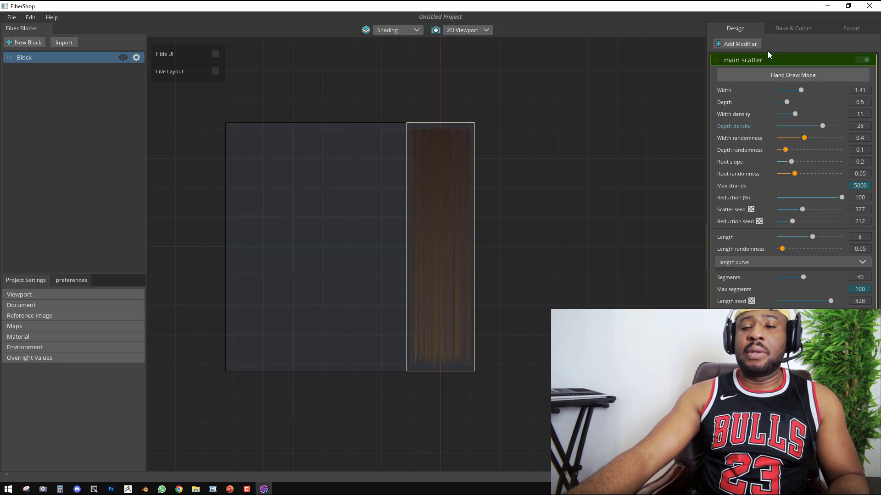
middle_drag(463, 115, 554, 152)
scroll(587, 180, up, 1)
scroll(599, 166, up, 2)
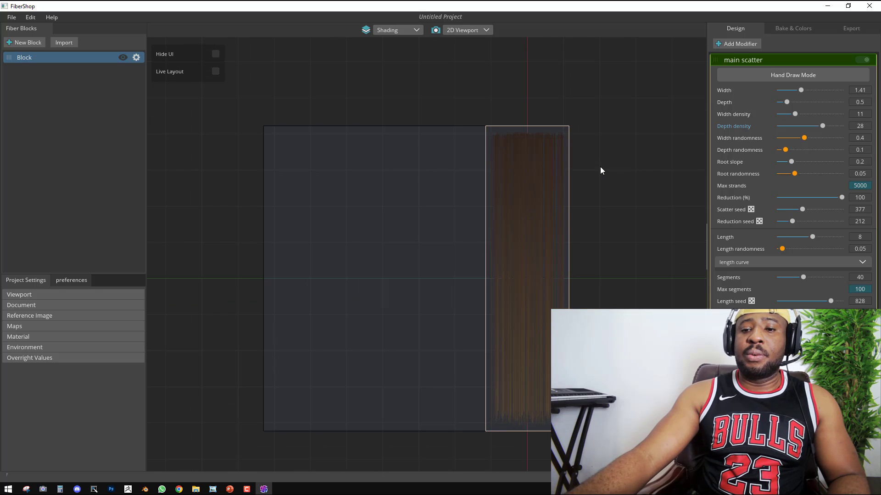
scroll(604, 166, up, 5)
middle_drag(604, 166, 418, 133)
scroll(516, 150, up, 1)
middle_drag(516, 150, 554, 164)
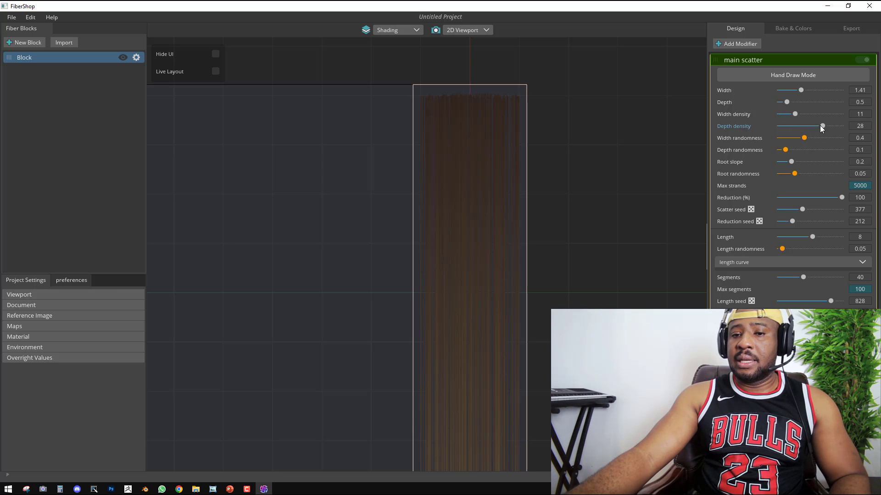
drag(819, 125, 785, 129)
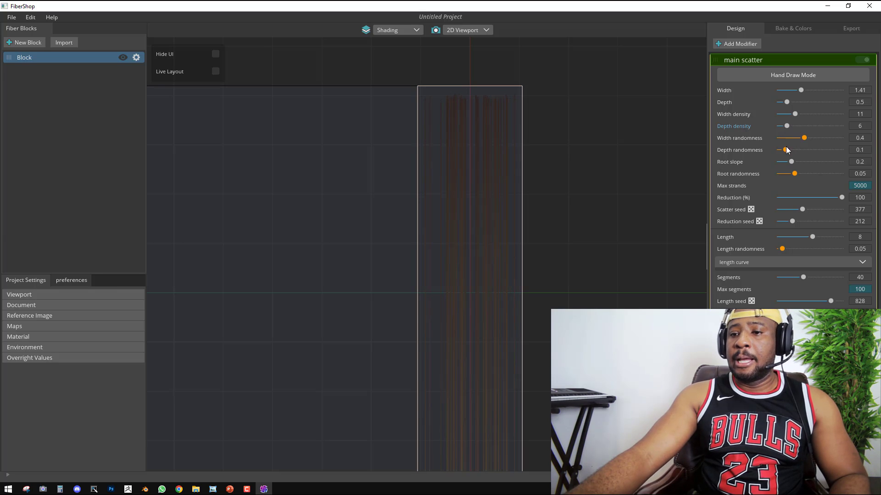
Add a Clump modifier to the hair block.
click(739, 45)
click(544, 256)
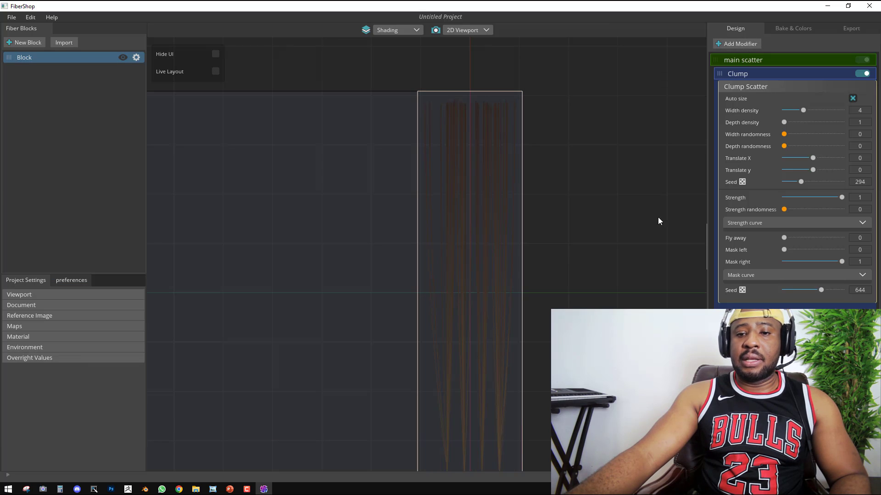
Set the Clump scatter's width density to 5, depth density to 4 and width randomness to 0.54.
scroll(554, 230, down, 1)
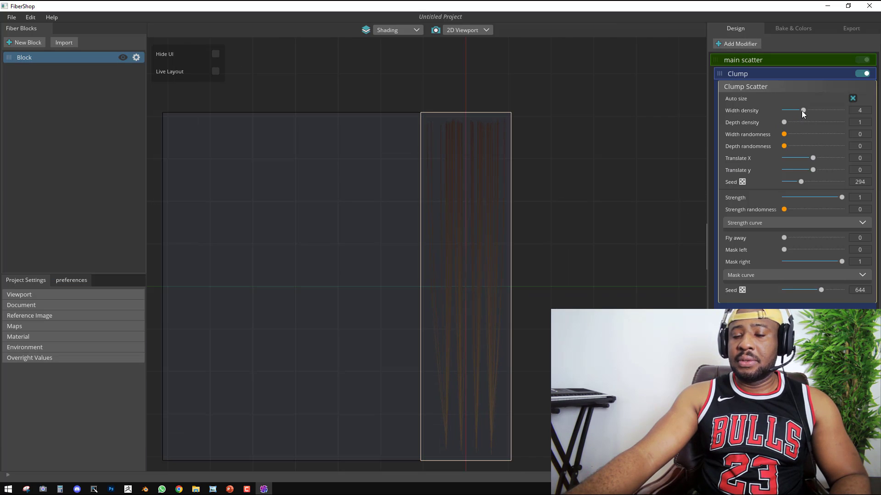
drag(801, 111, 816, 137)
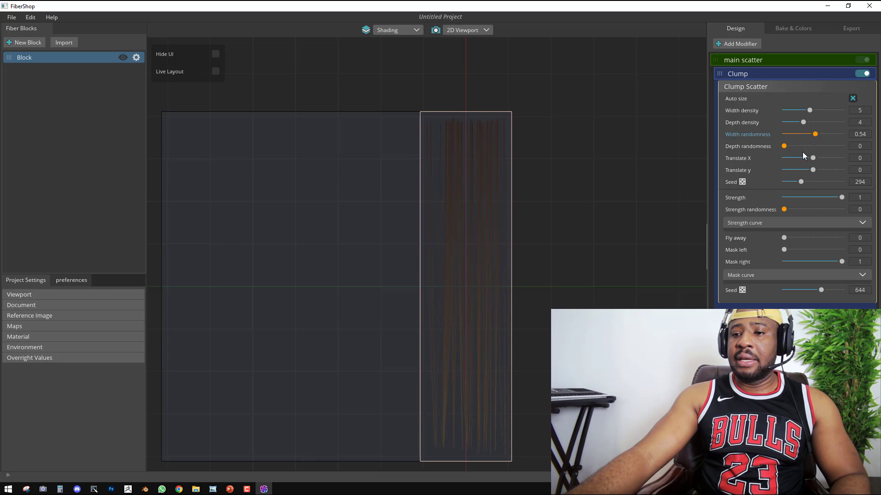
scroll(564, 179, up, 2)
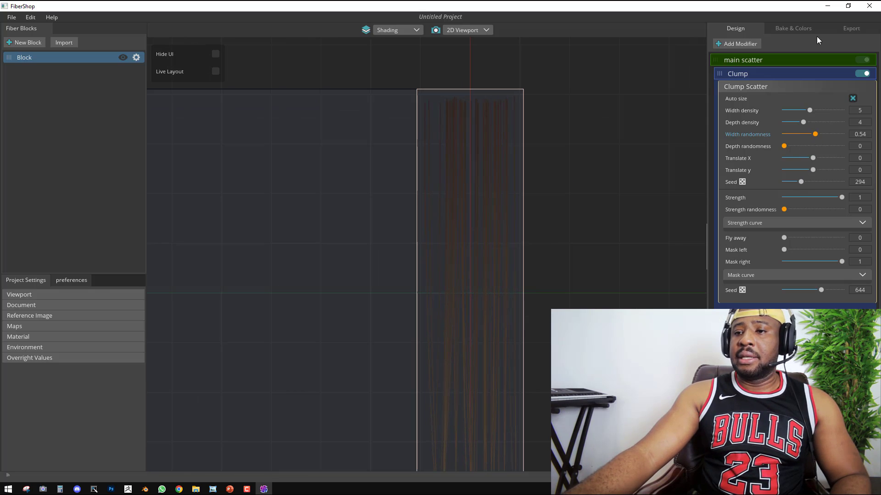
Bake the hair block's maps at a resolution of 2048.
click(807, 28)
click(832, 204)
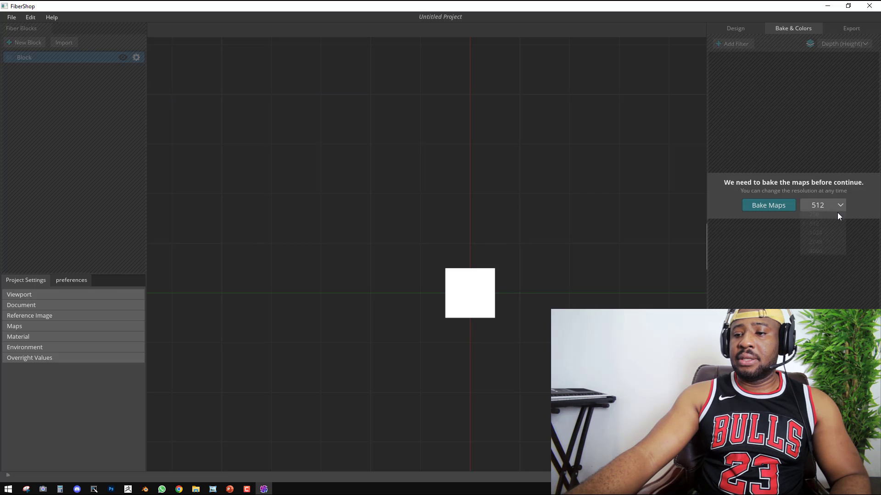
click(832, 205)
click(832, 205)
click(824, 247)
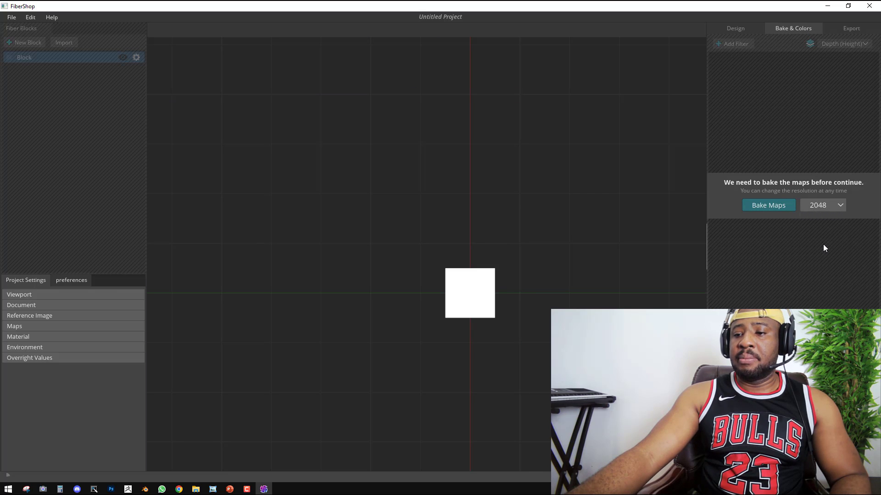
click(769, 204)
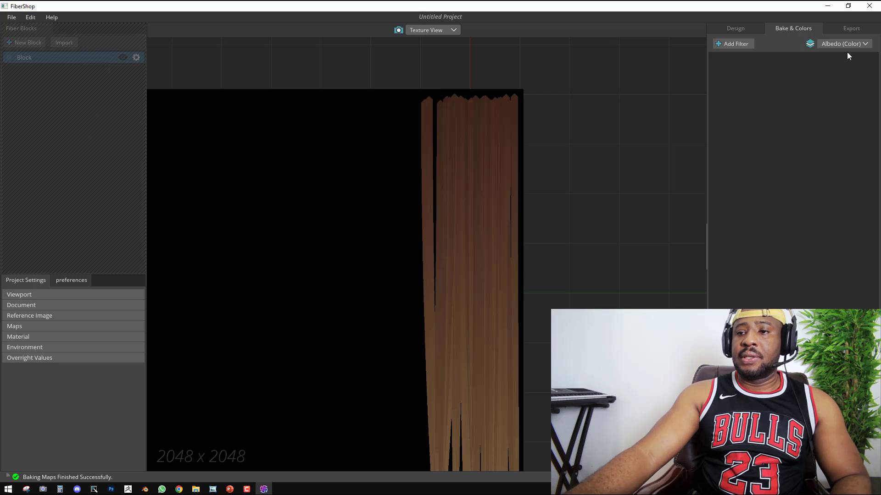
Export the baked fiber maps as separate PNG images to the Desktop.
click(848, 29)
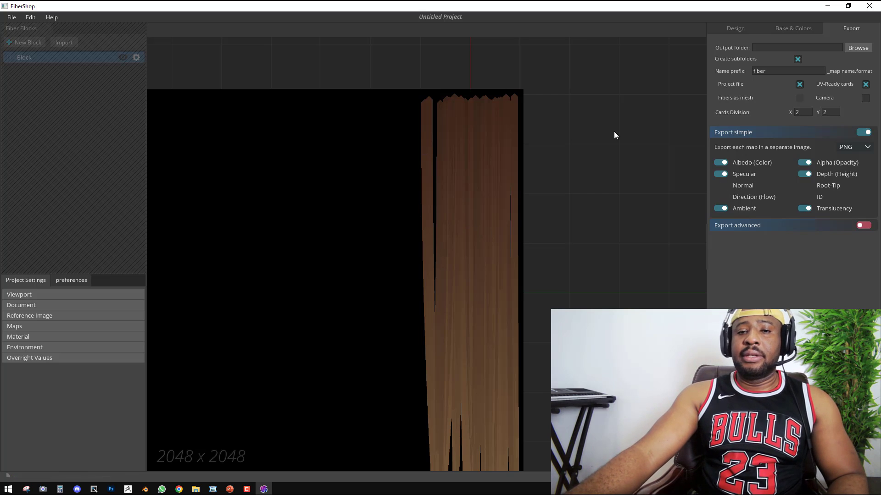
mouse_move(557, 206)
middle_down()
mouse_move(598, 169)
mouse_move(572, 197)
middle_up()
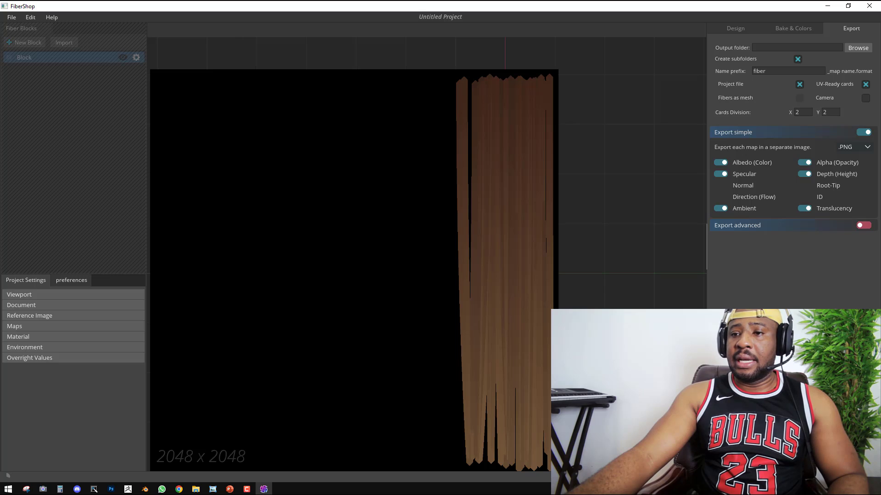
click(855, 49)
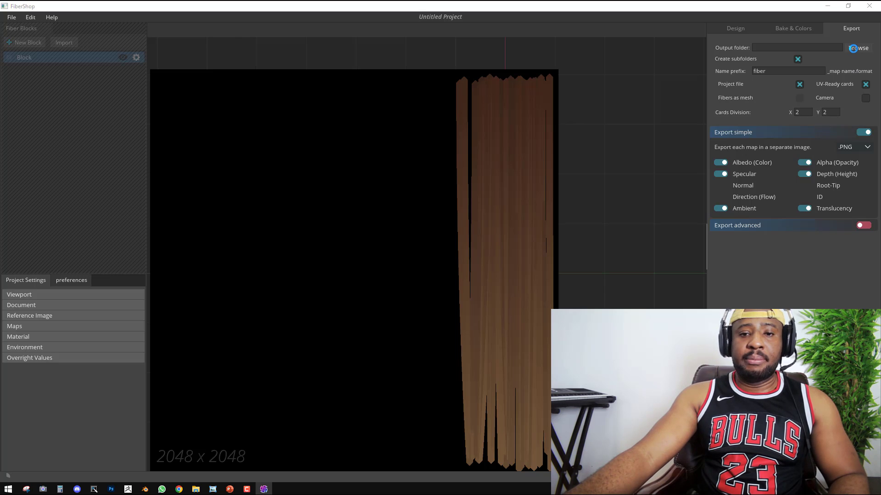
click(358, 254)
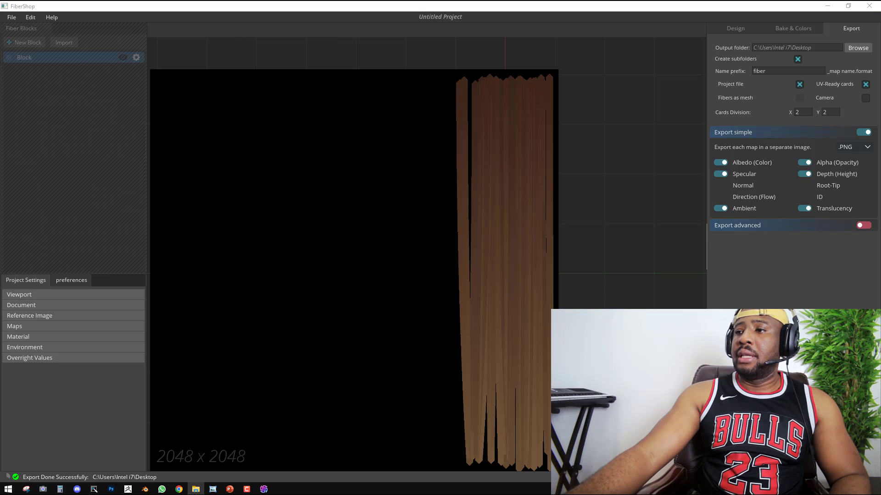
Examine the exported maps in the Desktop's Textures folder, from albedo and alpha through ambient to translucency.
drag(880, 112, 345, 110)
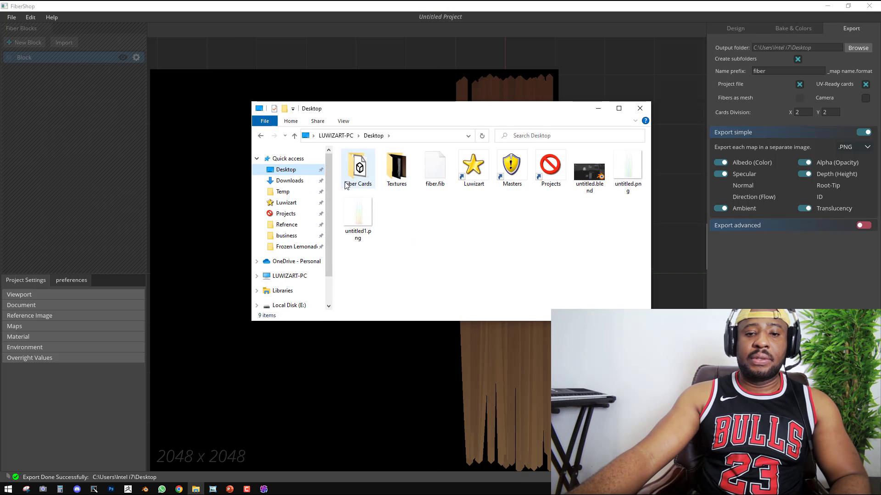
double_click(356, 173)
click(261, 136)
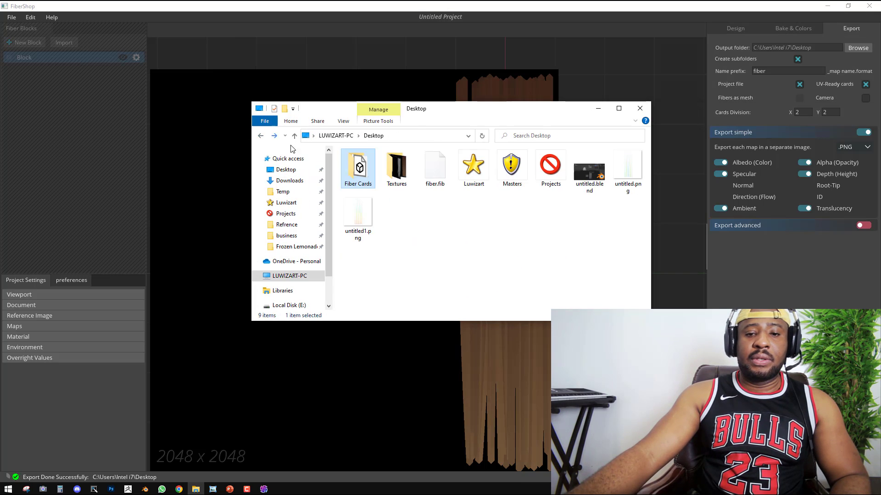
double_click(395, 170)
double_click(365, 172)
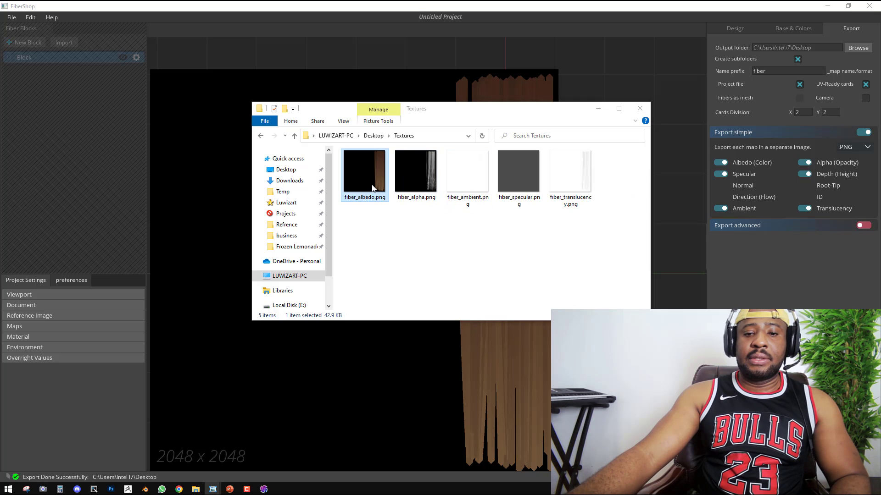
key(super+Up)
key(Right)
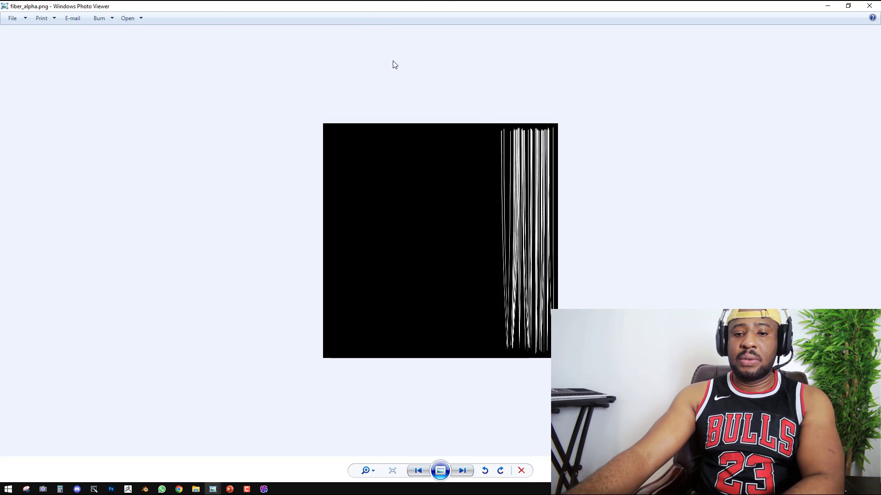
key(Right)
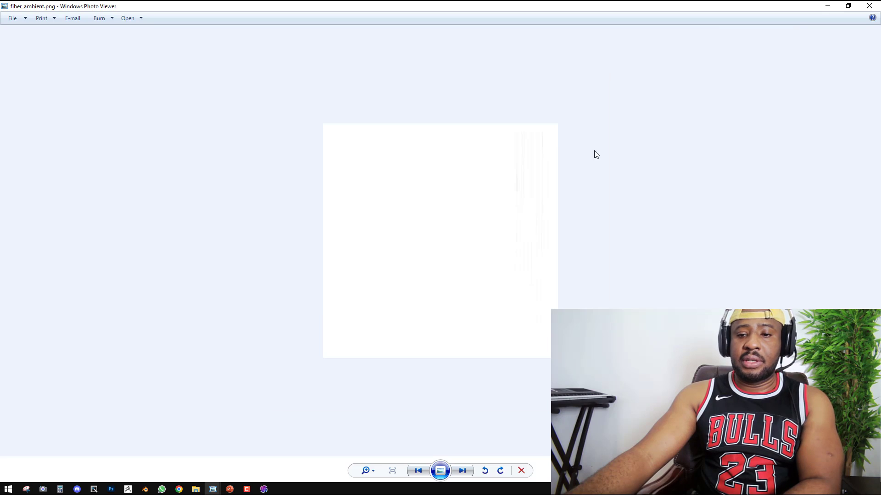
key(Right)
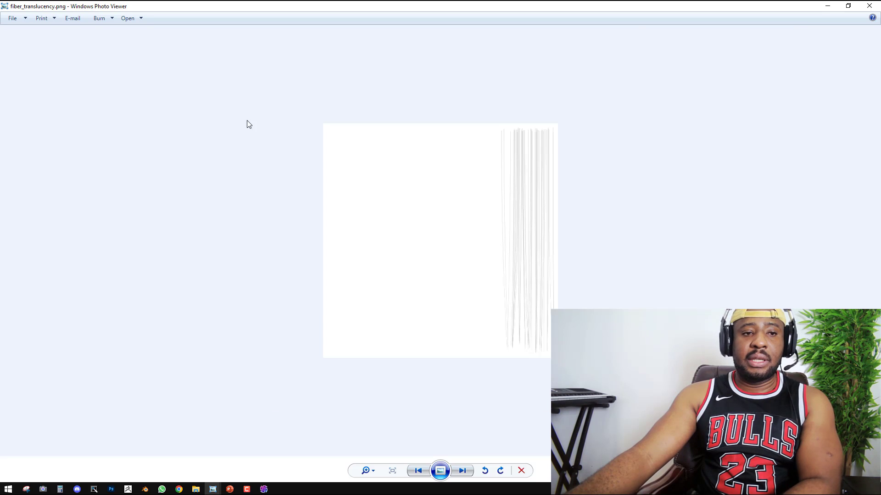
click(870, 6)
Switch to Blender and enlarge the 3D viewport to show the head and the spiral hair cards.
click(145, 489)
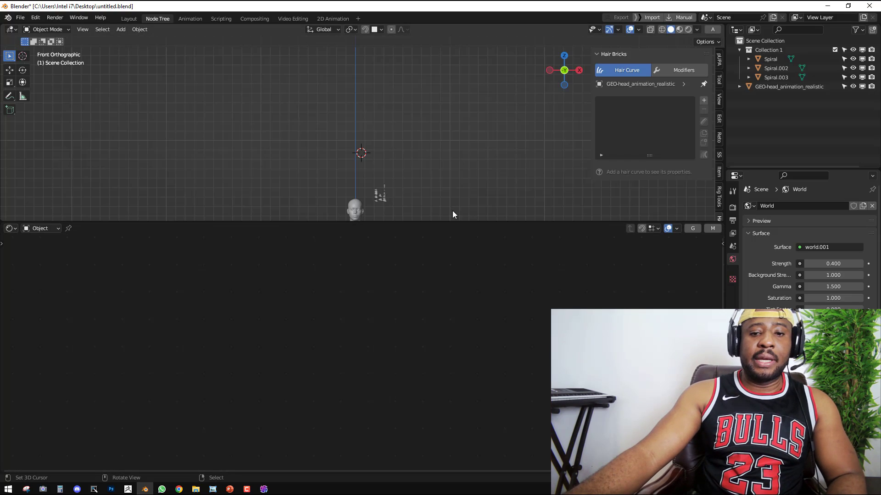
drag(404, 224, 391, 367)
scroll(386, 291, up, 2)
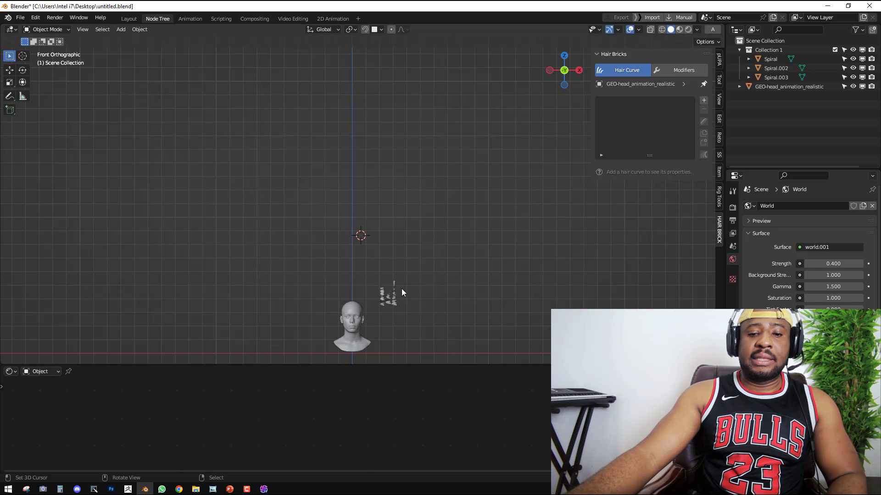
shift+middle_drag(405, 290, 408, 215)
scroll(409, 209, up, 2)
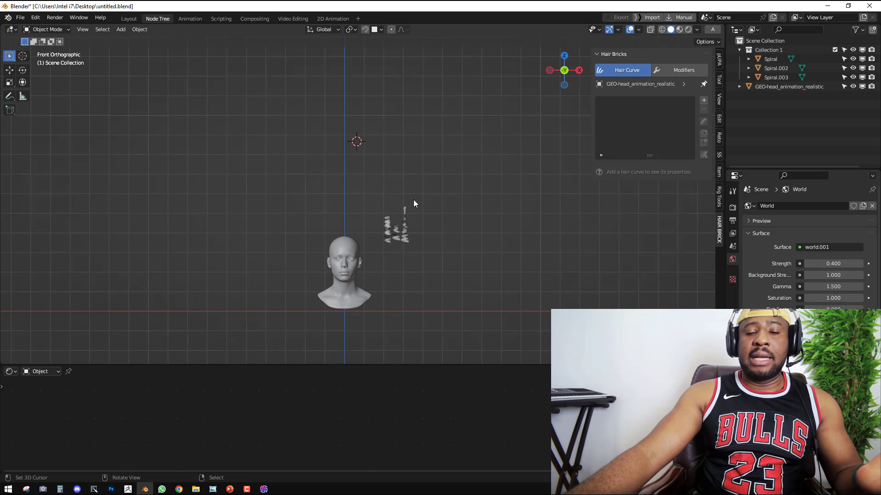
Delete the old nodes feeding the Principled BSDF in the leftmost spiral's material.
click(388, 219)
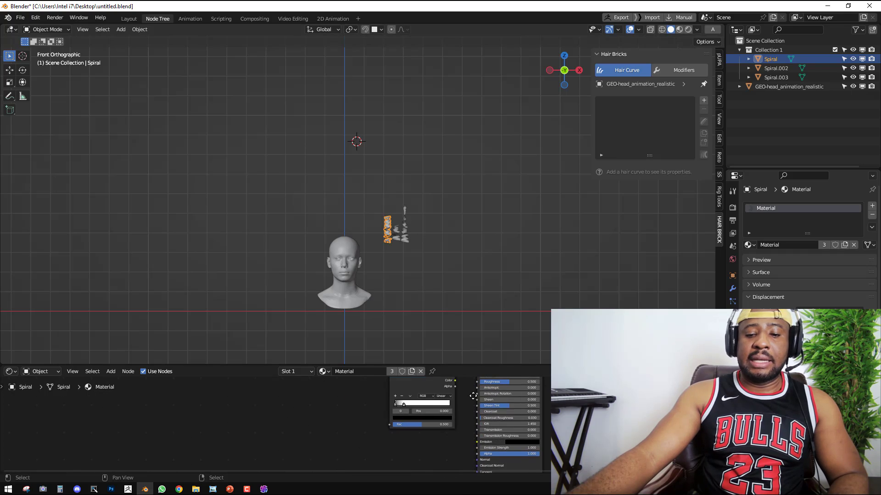
key(ctrl+space)
key(x)
Add an Image Texture node to the spiral material and load fiber_albedo.png from the Textures folder.
key(shift+a)
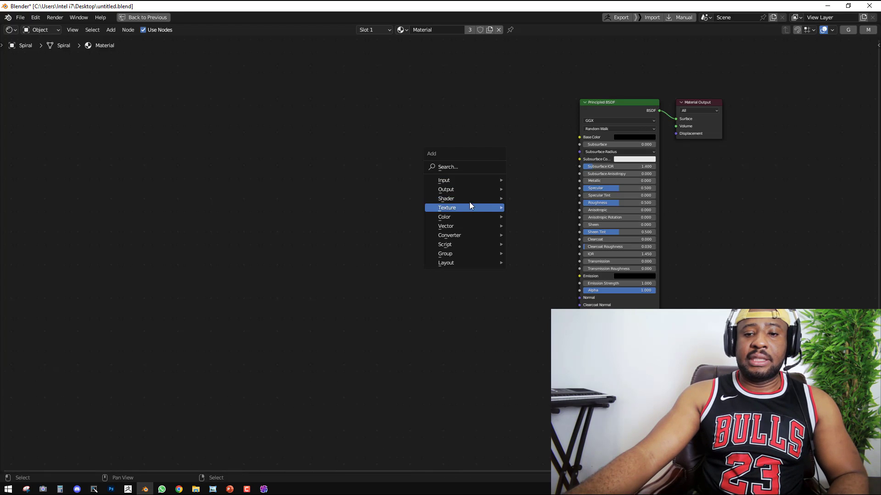
mouse_move(463, 208)
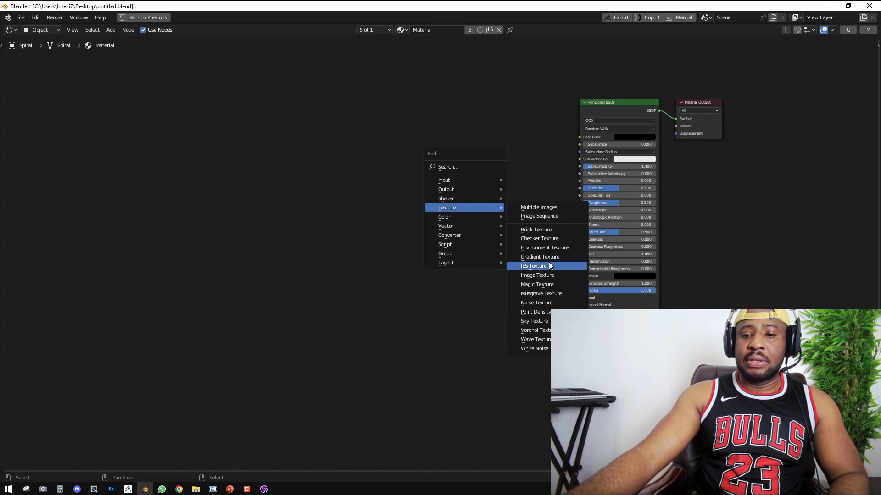
click(543, 275)
click(468, 170)
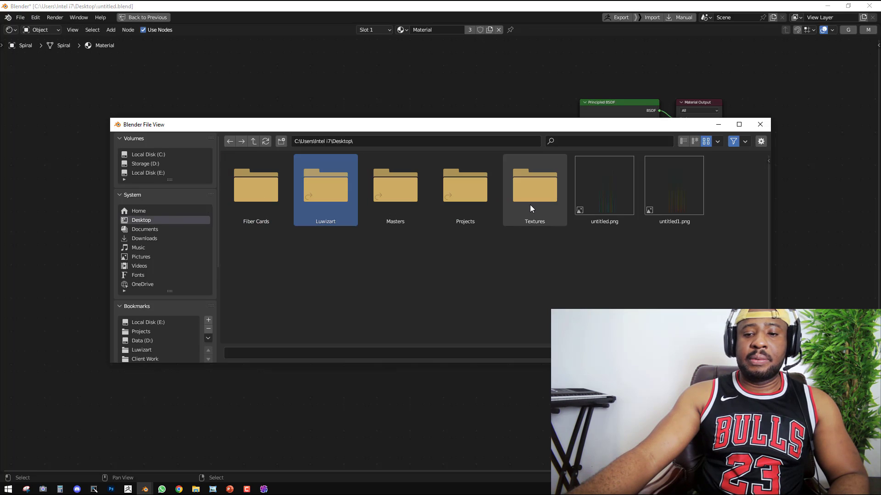
double_click(529, 205)
double_click(274, 196)
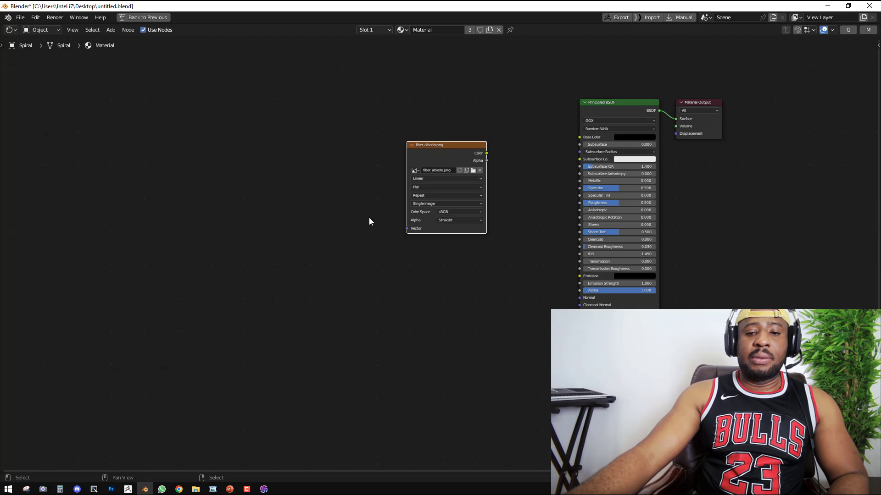
Duplicate the albedo texture node below the original and load fiber_alpha.png into the copy.
drag(451, 162, 463, 116)
key(shift+d)
click(444, 230)
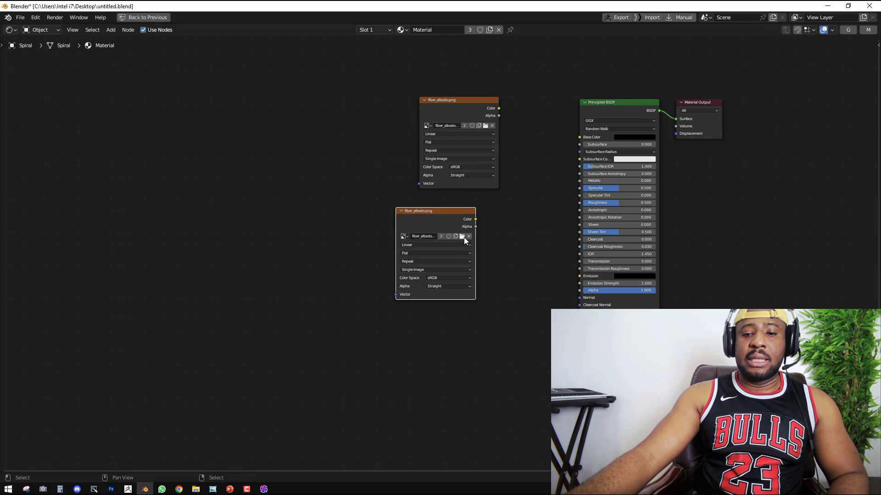
click(463, 238)
double_click(334, 194)
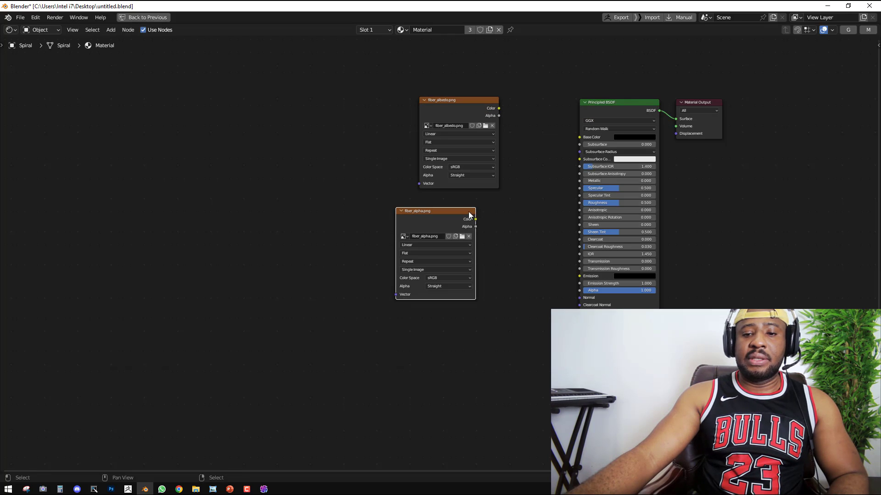
Connect the alpha map's color to Alpha and the albedo color to Base Color, with specular 0.250 and roughness 0.241.
drag(475, 219, 579, 290)
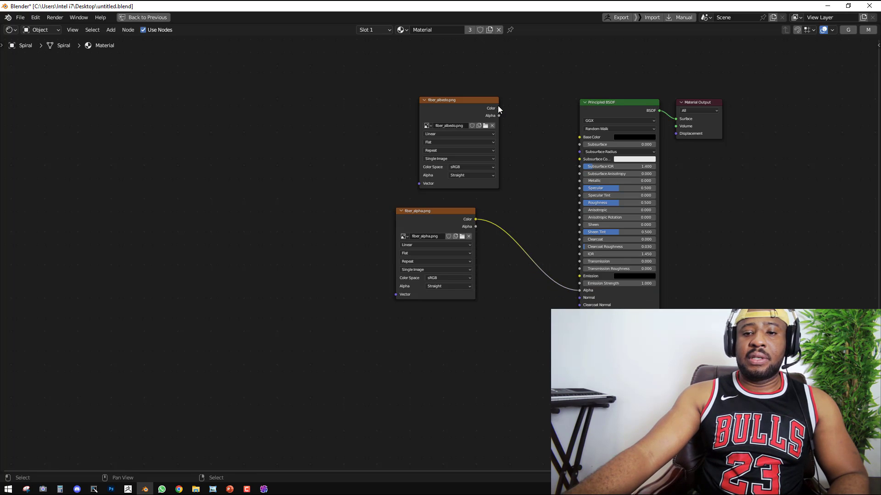
drag(498, 109, 579, 137)
drag(626, 203, 602, 203)
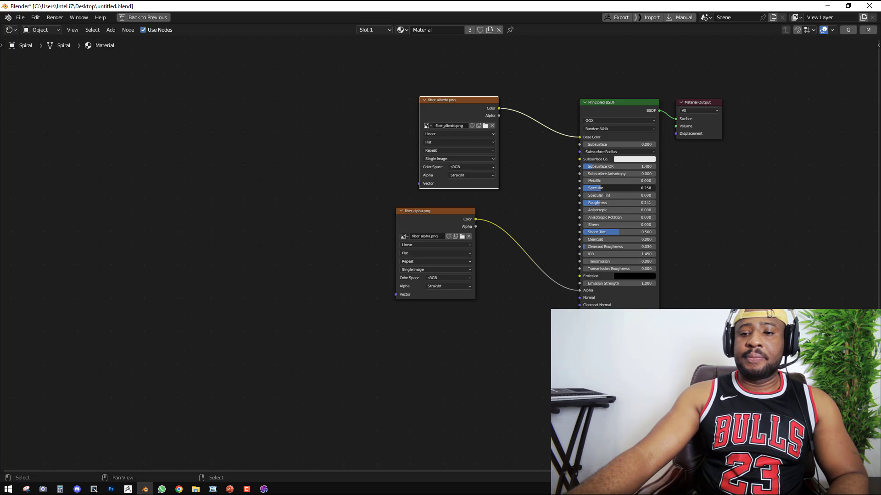
Examine the spiral hair cards beside the head with their new material in the 3D viewport.
key(ctrl+space)
shift+middle_drag(438, 276, 437, 255)
scroll(438, 256, up, 3)
right_click(431, 203)
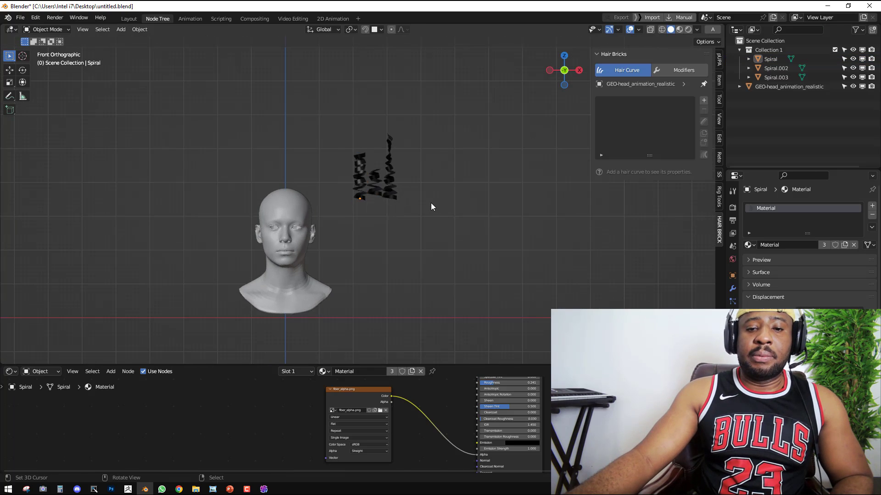
scroll(360, 198, up, 5)
right_click(351, 157)
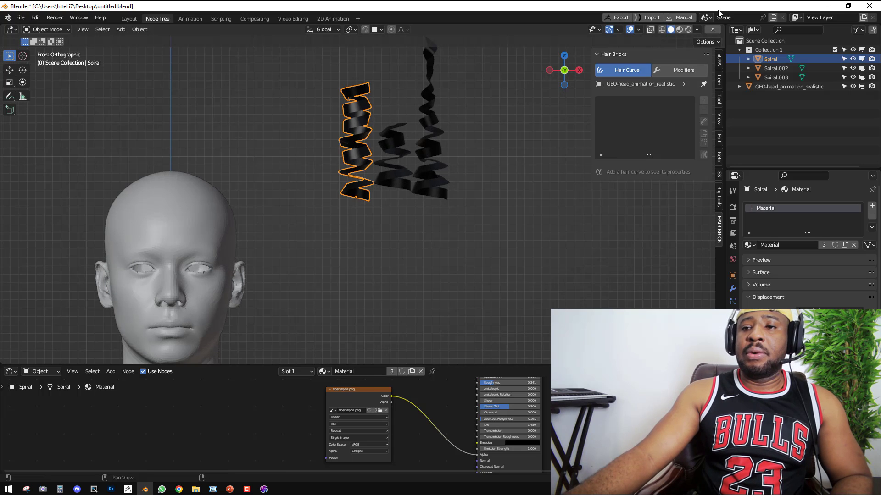
scroll(371, 216, down, 3)
key(alt+a)
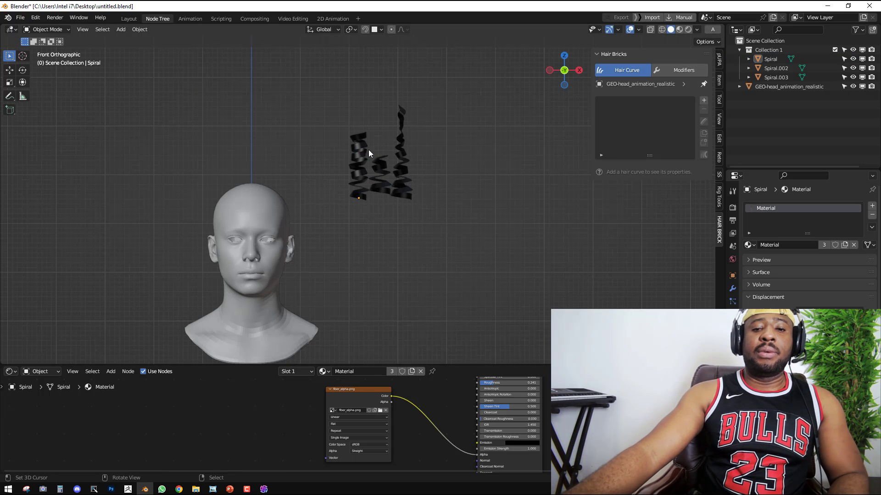
Search the add-ons in the preferences for "extra".
middle_drag(328, 146, 325, 179)
scroll(326, 179, down, 4)
key(F4)
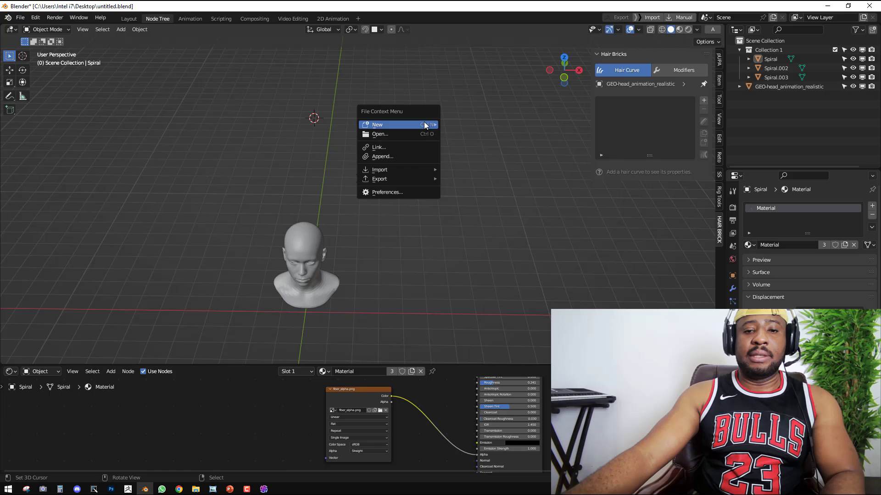
click(381, 189)
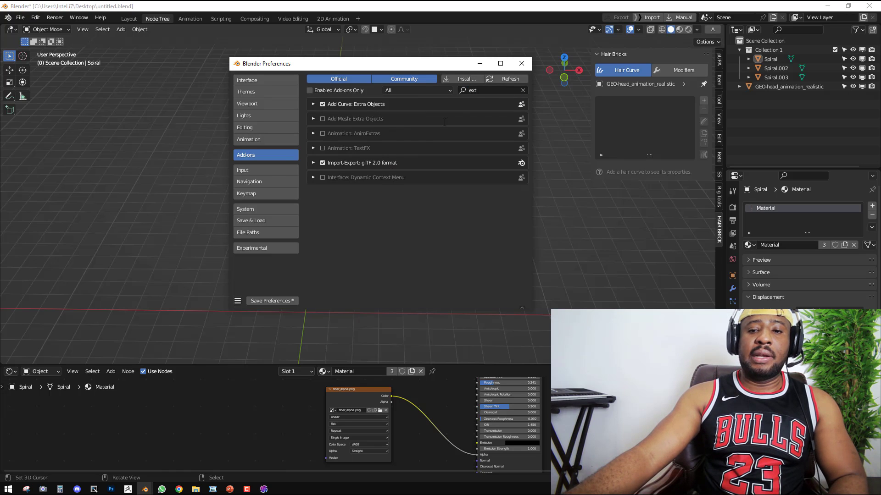
click(485, 91)
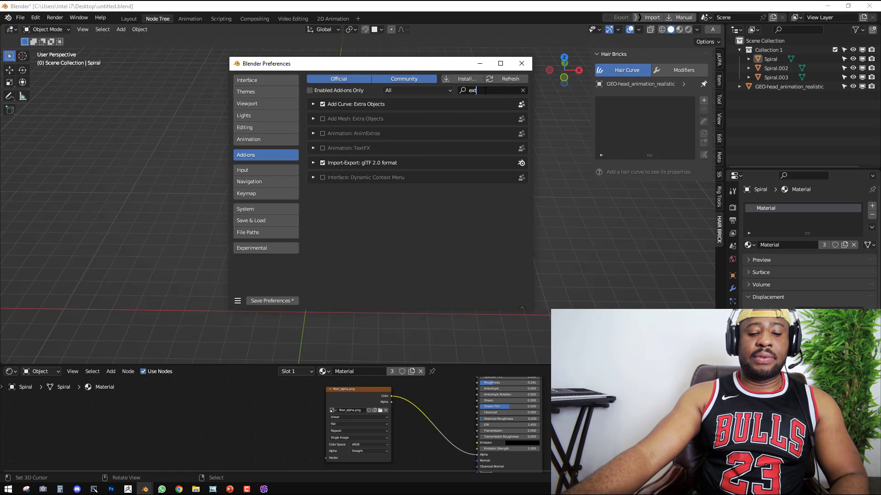
text(ra)
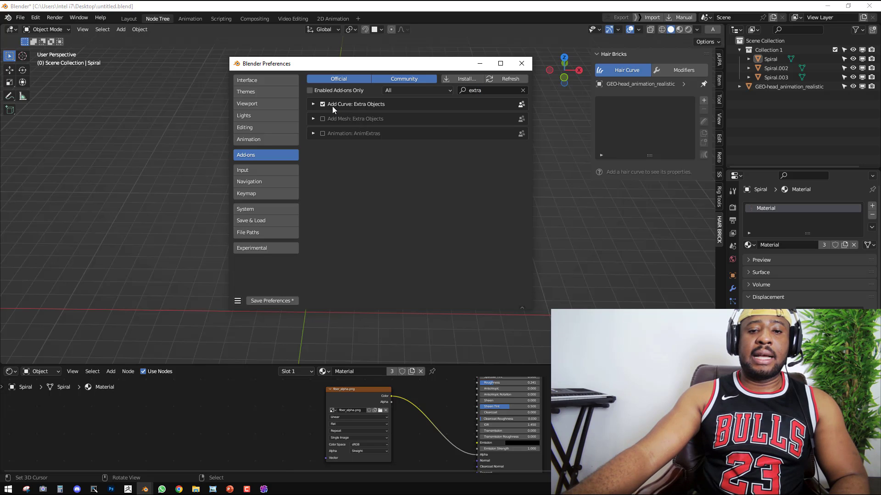
Close the preferences and add an Archemedian curve spiral to the scene.
click(520, 67)
key(shift+a)
mouse_move(421, 136)
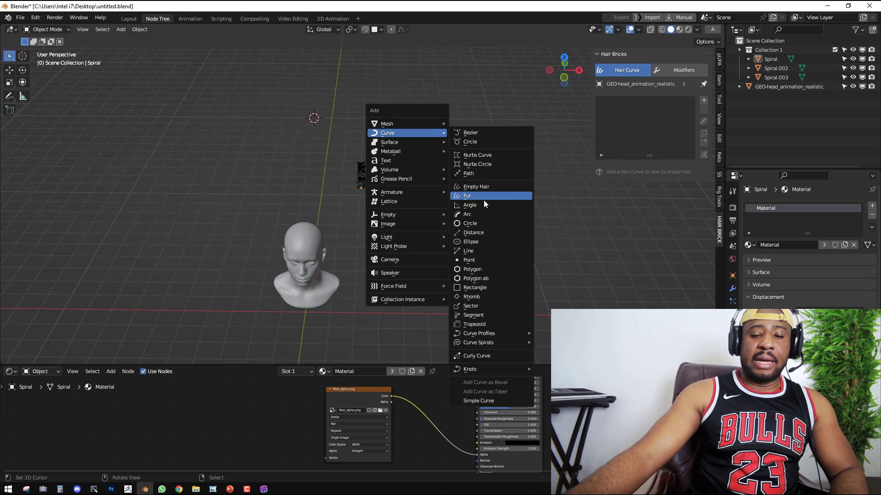
mouse_move(490, 334)
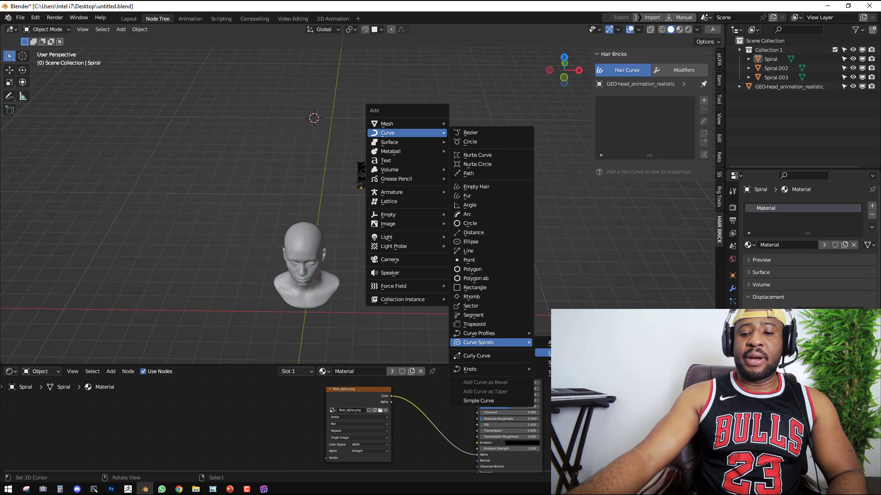
click(561, 343)
scroll(509, 177, down, 13)
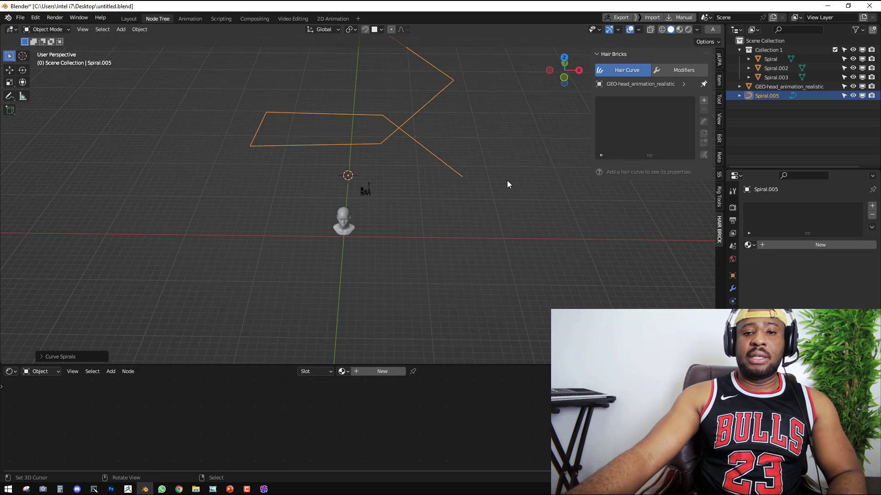
scroll(402, 174, down, 3)
shift+middle_drag(389, 136, 414, 226)
scroll(408, 207, up, 1)
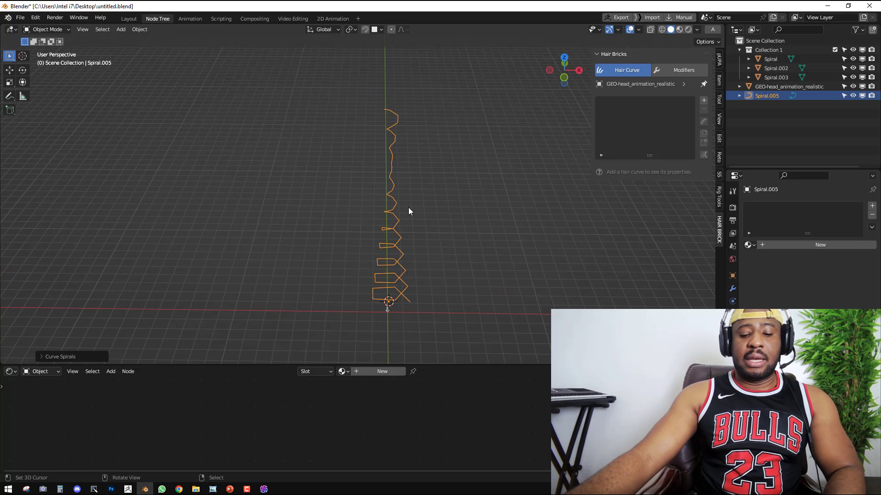
Restore the new curve spiral's parameters to the operator defaults.
key(F9)
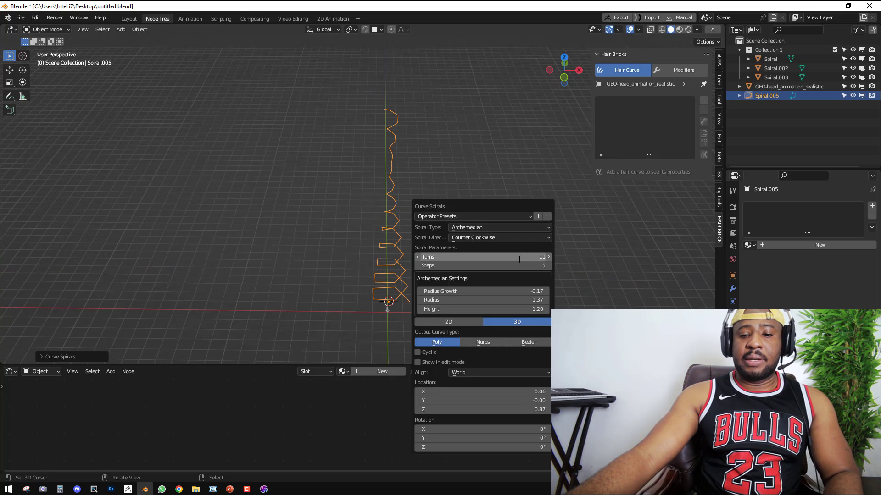
click(469, 216)
click(463, 230)
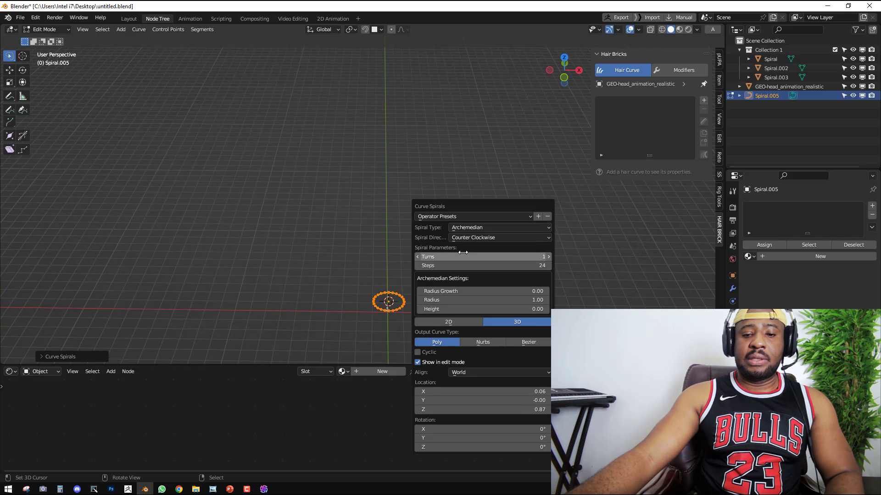
drag(450, 210, 481, 176)
scroll(394, 343, up, 5)
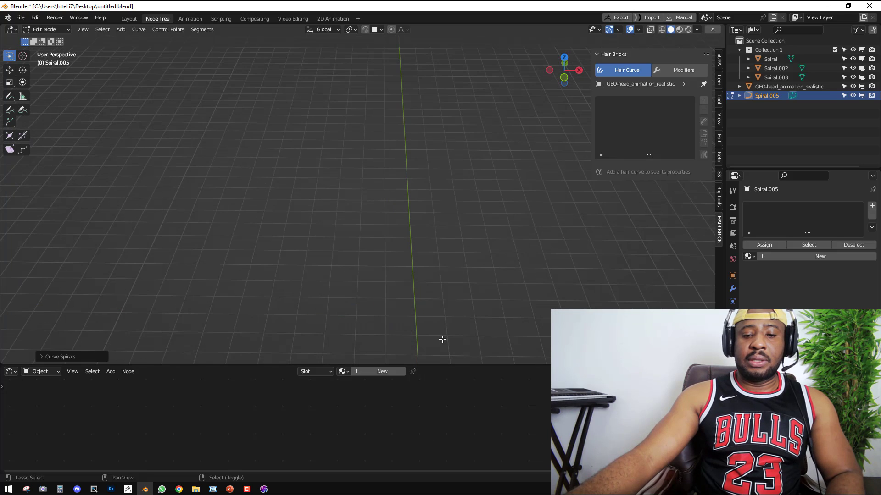
shift+middle_drag(440, 337, 394, 156)
scroll(419, 289, up, 3)
shift+middle_drag(419, 289, 403, 187)
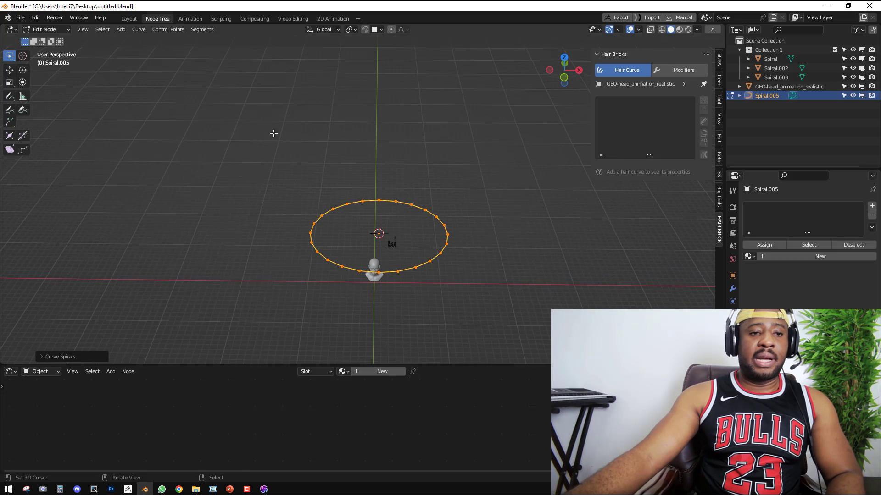
Adjust the spiral to 6 turns, radius growth 0.05 and radius 1.09, and increase its height to form a coil.
click(40, 19)
click(62, 86)
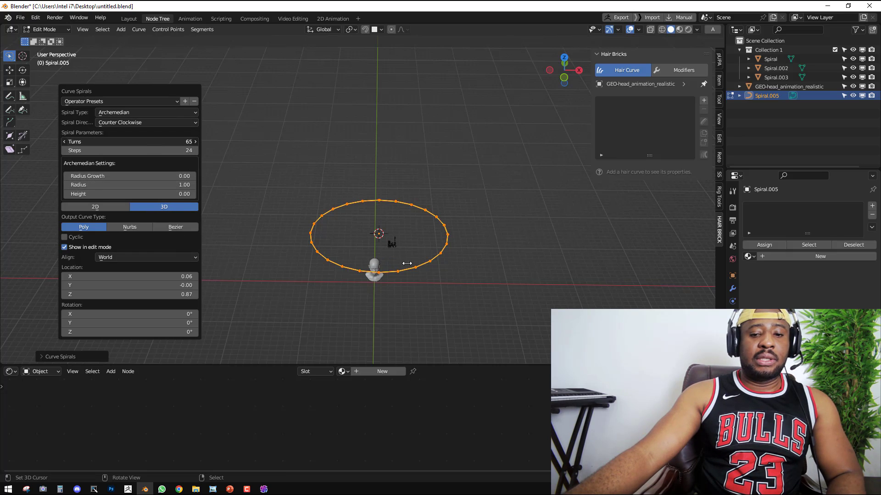
drag(406, 264, 412, 263)
click(171, 143)
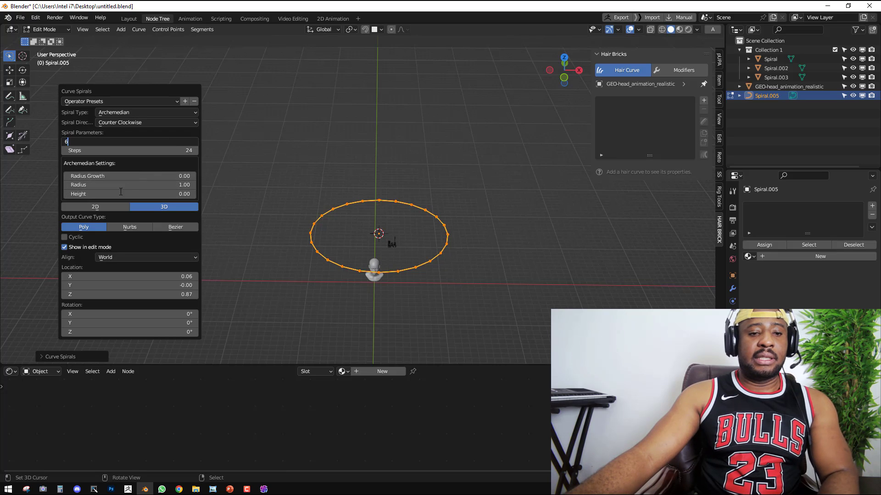
key(Return)
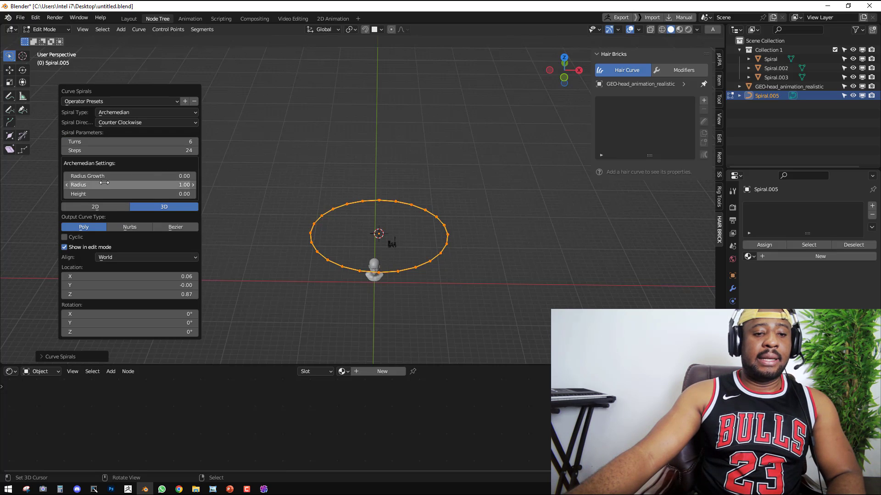
drag(130, 185, 319, 294)
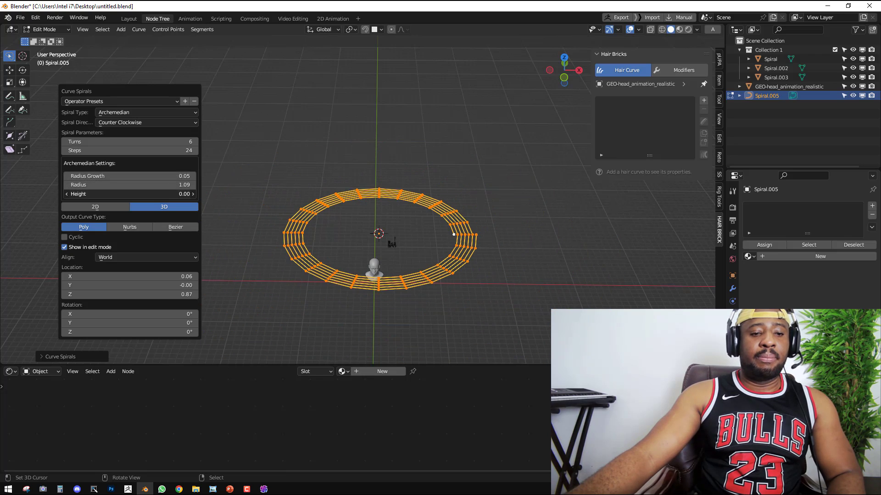
drag(129, 194, 332, 194)
Return to Object Mode and delete the coiled spiral curve.
scroll(427, 151, down, 5)
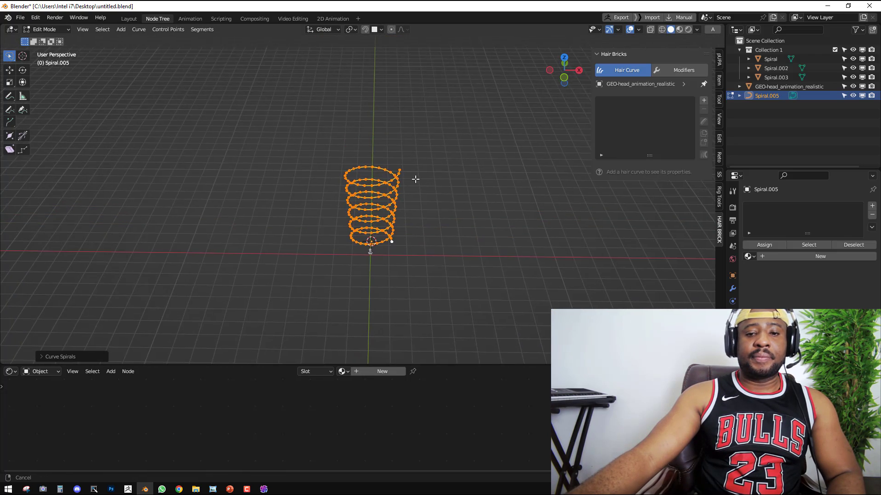
middle_drag(415, 179, 446, 173)
scroll(404, 145, up, 2)
scroll(437, 156, up, 2)
key(Tab)
key(Delete)
Select the spiral hair card nearest the head and inspect it up close.
shift+middle_drag(461, 230, 468, 110)
scroll(468, 110, up, 4)
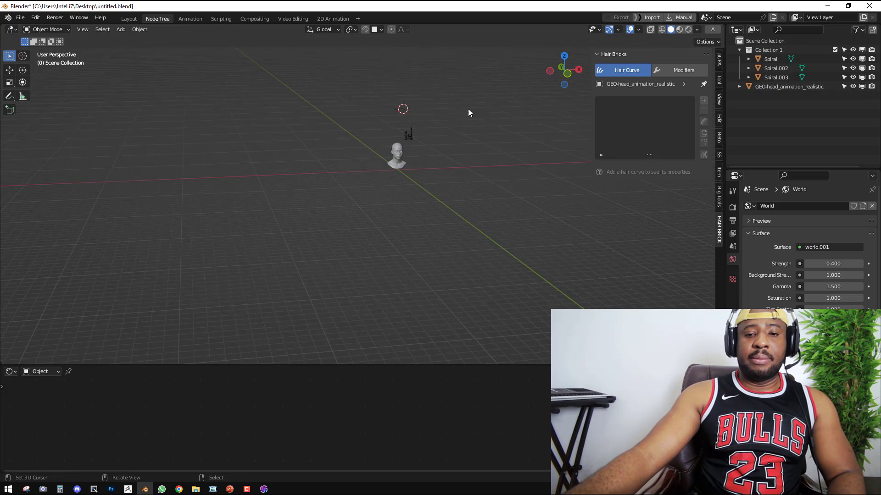
click(407, 133)
scroll(411, 132, up, 5)
middle_drag(431, 139, 423, 178)
scroll(424, 178, down, 3)
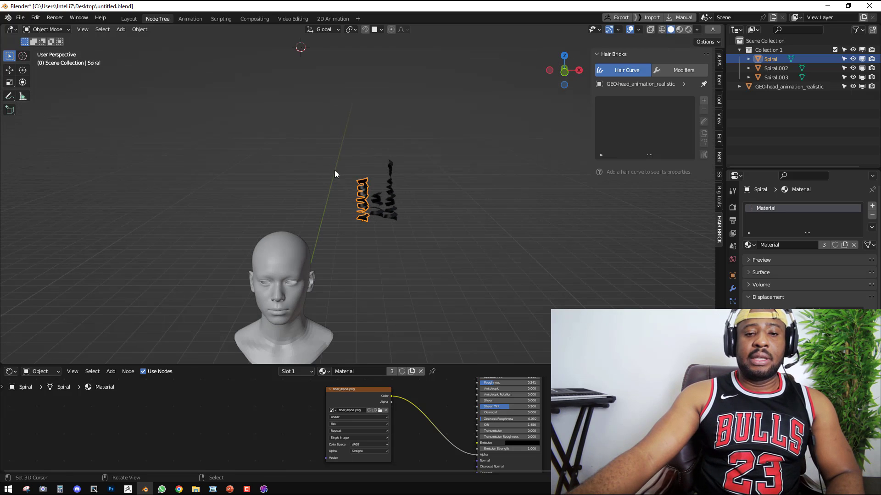
Add another Archemedian curve spiral and reduce its number of steps for a coarser coil.
key(shift+a)
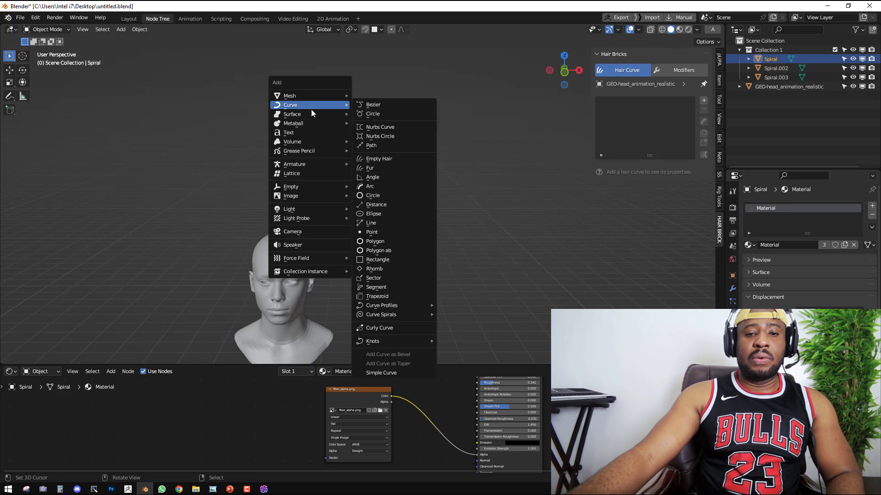
key(Escape)
key(shift+a)
mouse_move(326, 109)
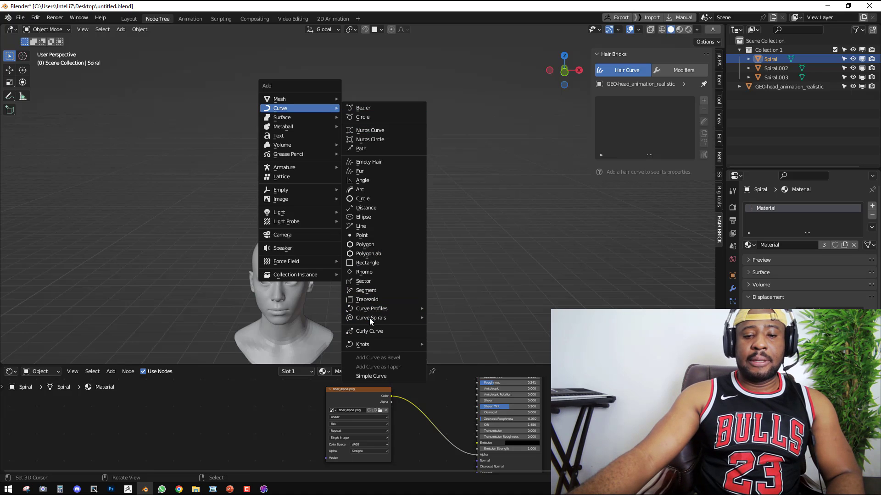
mouse_move(370, 318)
click(465, 316)
scroll(469, 306, down, 8)
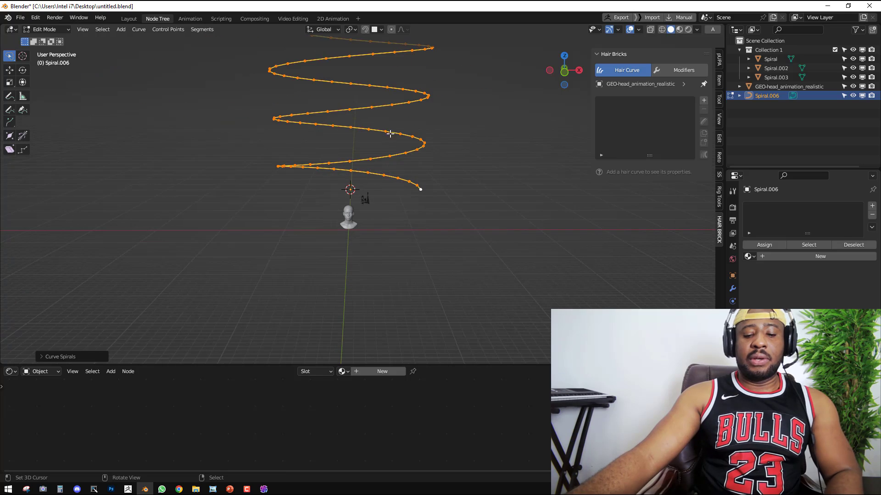
key(F9)
drag(538, 197, 556, 195)
scroll(353, 117, down, 2)
shift+middle_drag(370, 108, 398, 210)
Extrude the spiral curve's geometry by 0.235 in Object Mode to turn it into a ribbon.
key(Tab)
click(732, 327)
scroll(818, 292, down, 5)
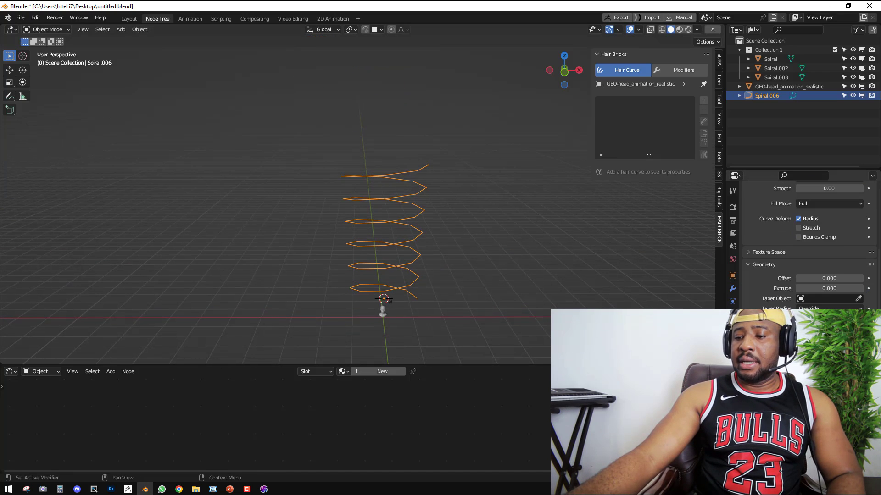
mouse_move(822, 289)
mouse_down()
mouse_move(849, 289)
mouse_move(838, 289)
mouse_up()
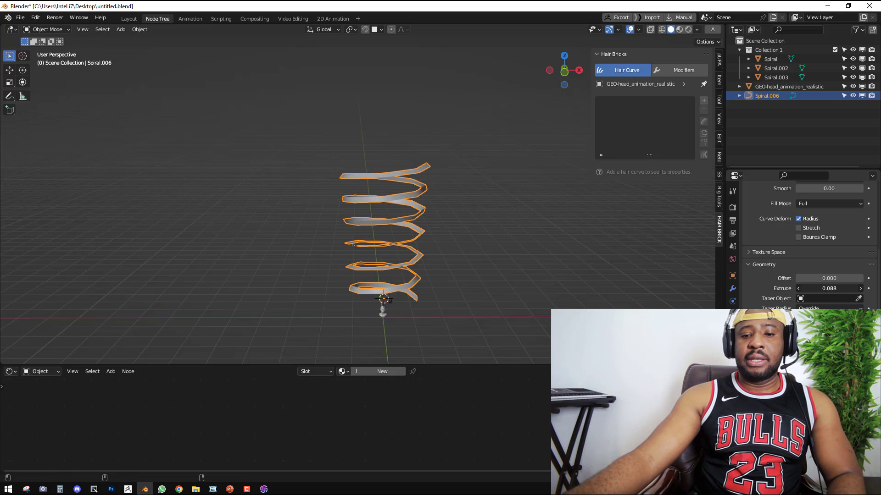
middle_drag(459, 284, 461, 257)
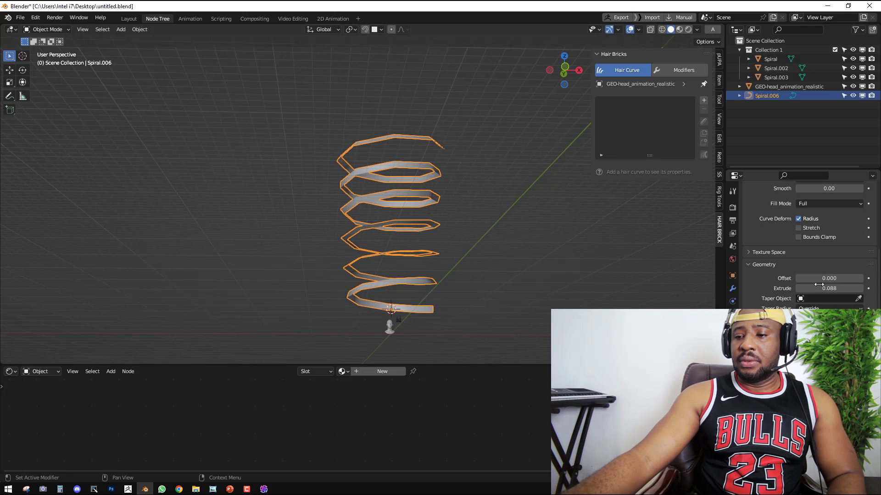
drag(825, 288, 847, 289)
Tilt the control points of one coil in the lower middle of the spiral to straighten the twisted ribbon.
key(Tab)
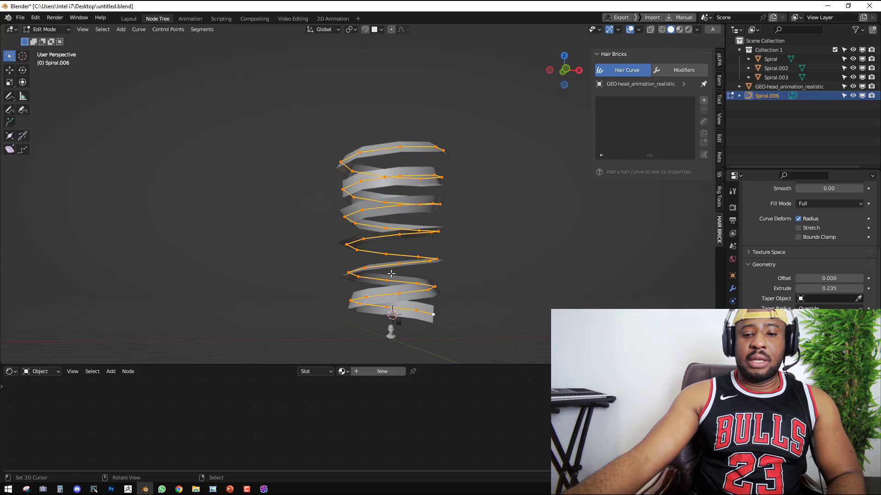
mouse_move(385, 284)
ctrl+right_down()
mouse_move(321, 275)
mouse_move(453, 246)
ctrl+right_up()
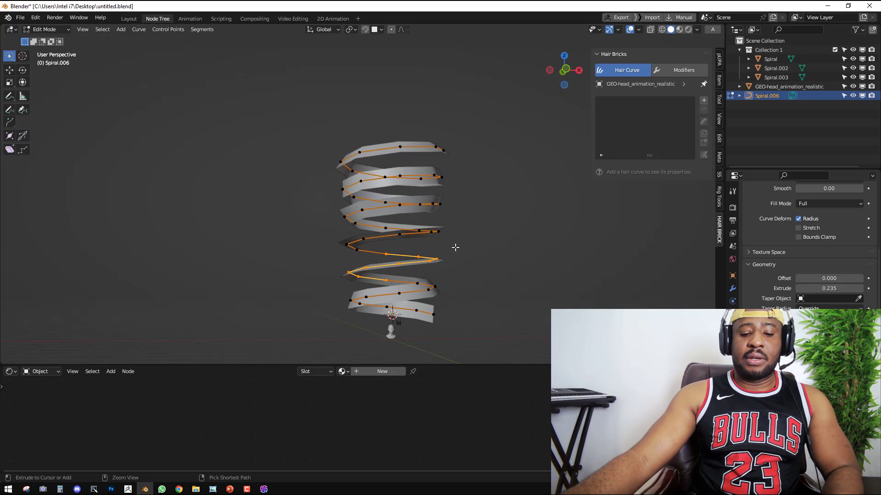
key(ctrl+t)
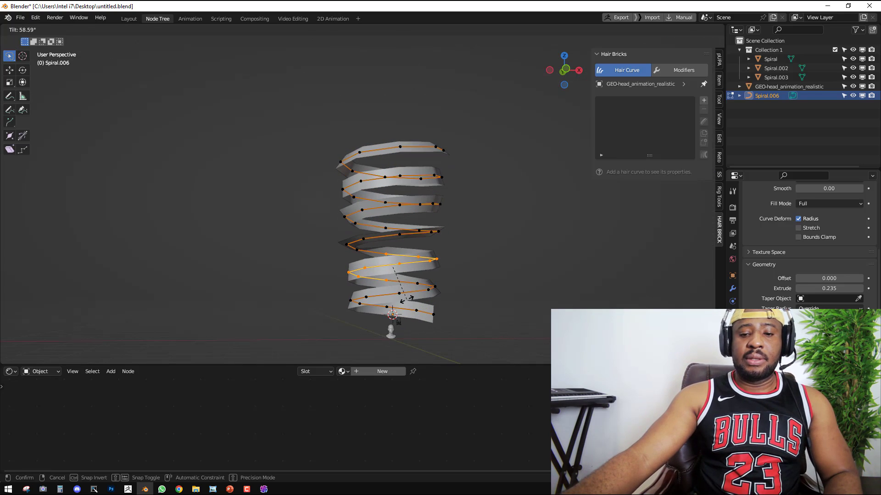
click(416, 306)
Return to Object Mode and delete the extruded spiral ribbon.
mouse_move(388, 233)
middle_down()
mouse_move(429, 229)
mouse_move(373, 232)
middle_up()
key(Tab)
key(x)
click(373, 232)
Select the spiral hair card nearest the head in front view and split off a UV editor beside the viewport.
key(KP_1)
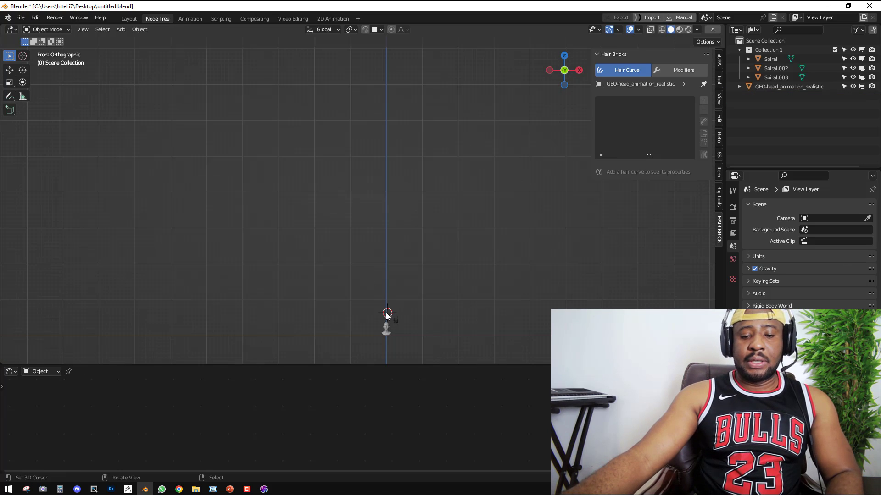
drag(383, 304, 411, 324)
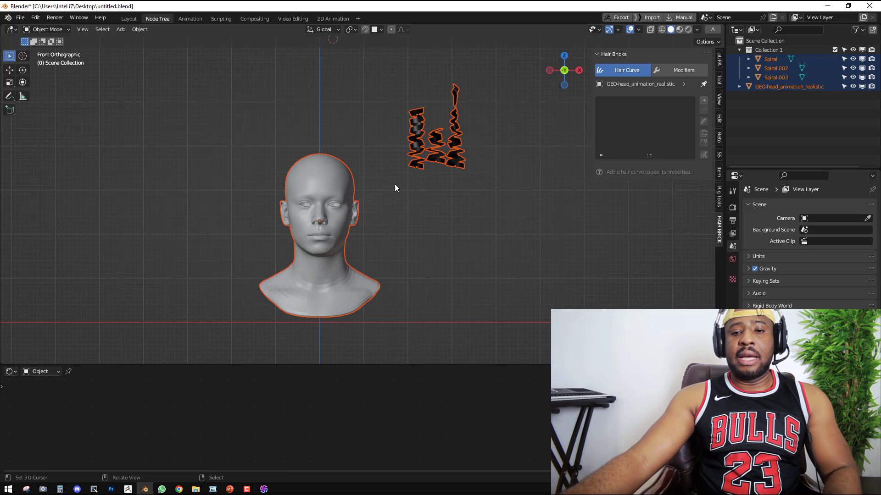
key(alt+a)
right_click(414, 131)
shift+middle_drag(481, 134, 329, 186)
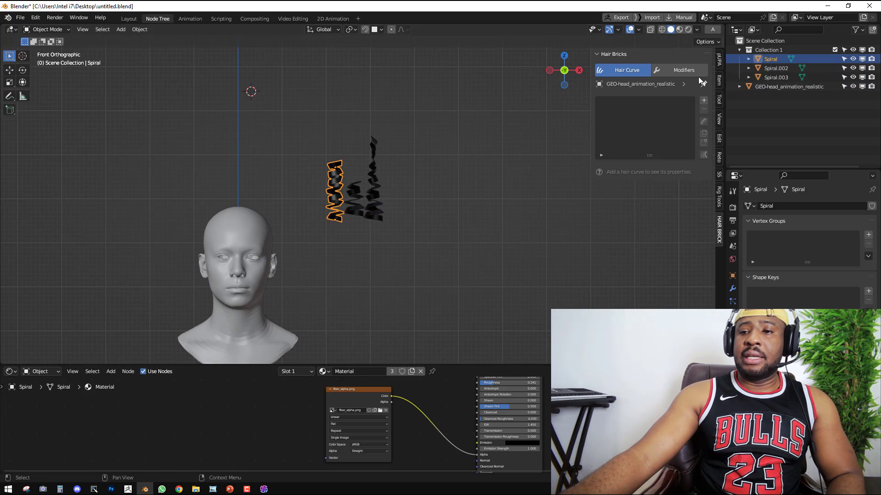
drag(723, 27, 430, 92)
key(shift+F10)
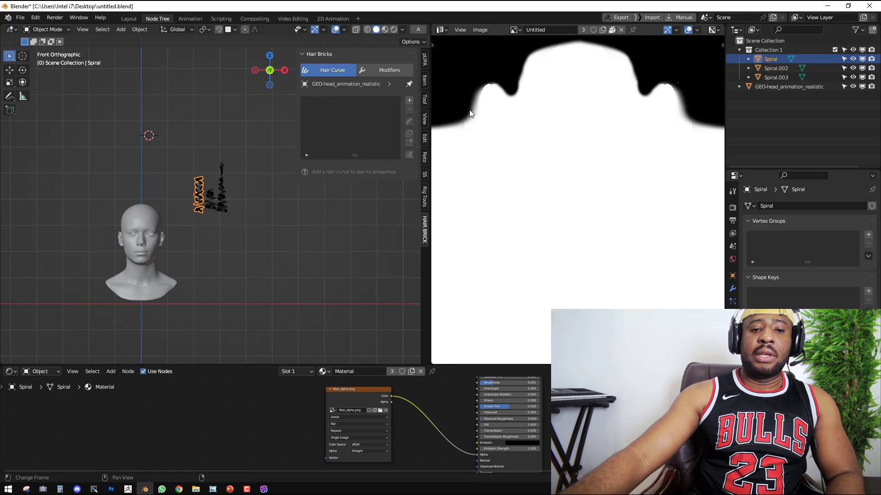
Unwrap the whole mesh of the selected spiral hair card.
key(Tab)
key(u)
click(236, 156)
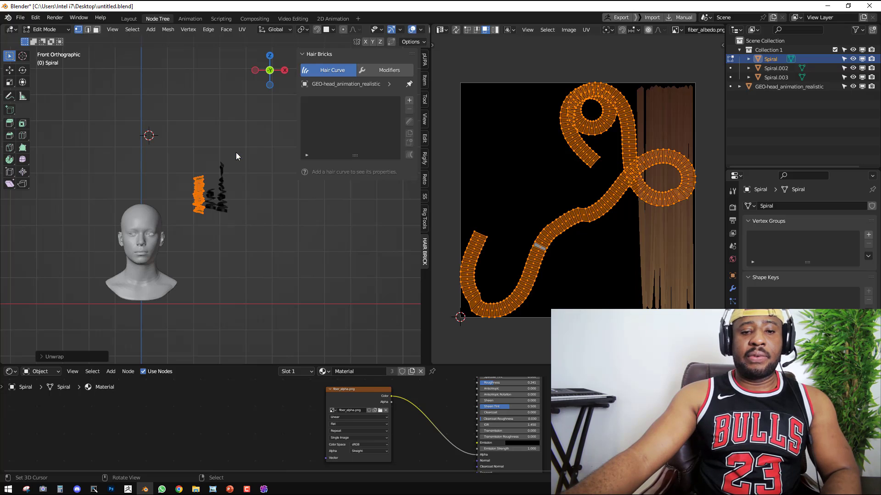
scroll(569, 177, down, 3)
scroll(566, 180, up, 4)
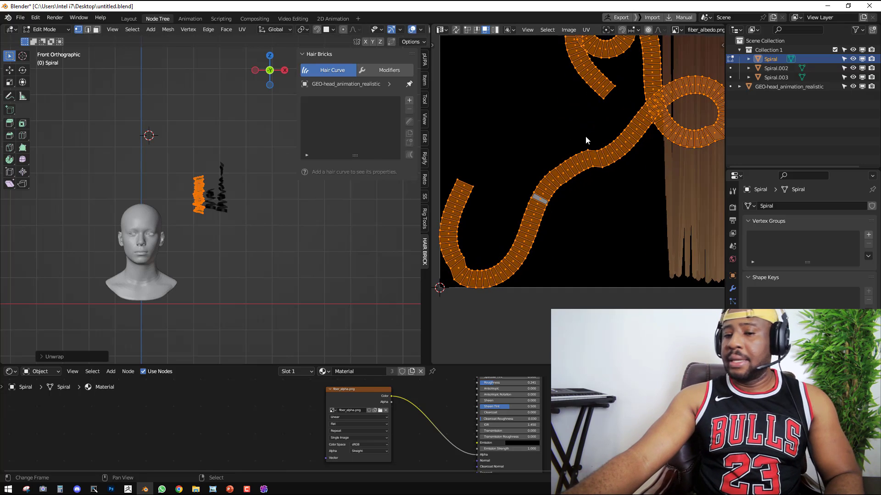
middle_drag(552, 194, 519, 227)
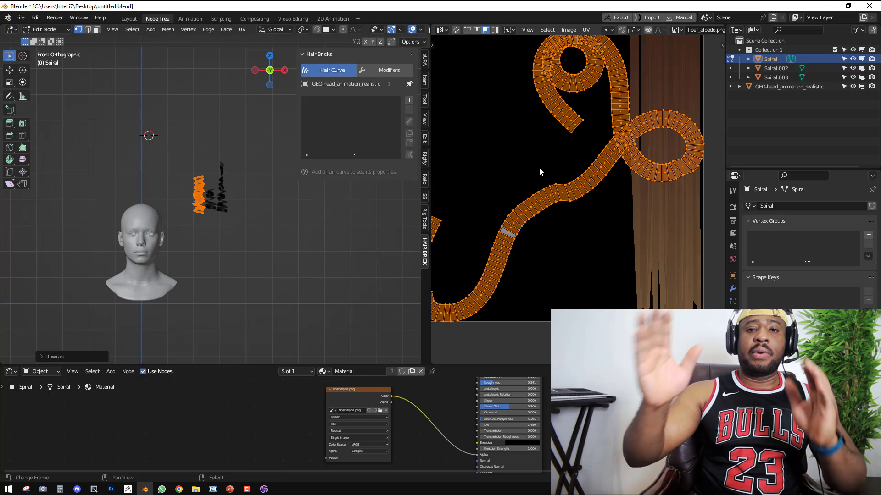
Square up one quad midway along the spiral's UV strip by flattening its crosswise edges and aligning its side edges vertically.
click(476, 29)
scroll(505, 193, up, 5)
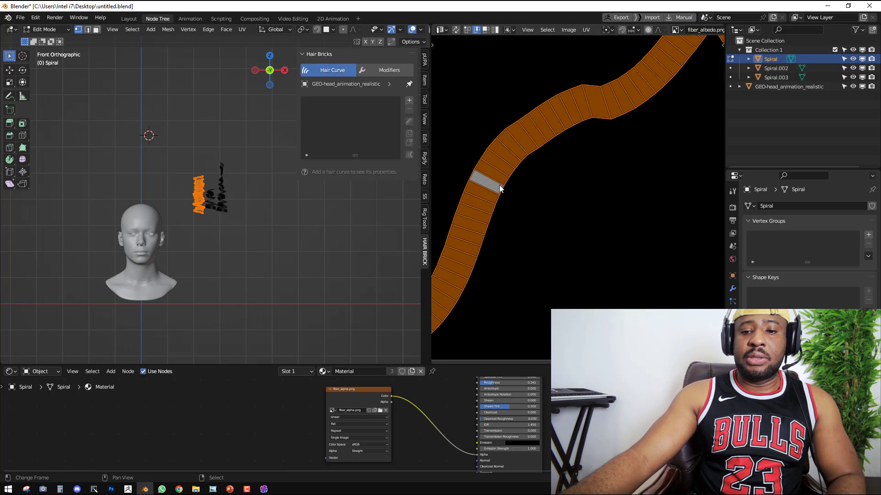
scroll(499, 185, up, 1)
click(453, 182)
middle_drag(454, 182, 527, 184)
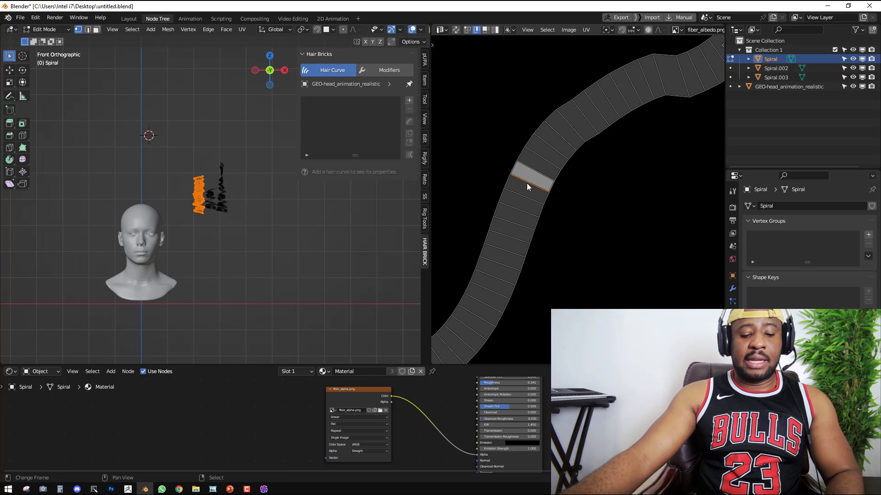
key(g)
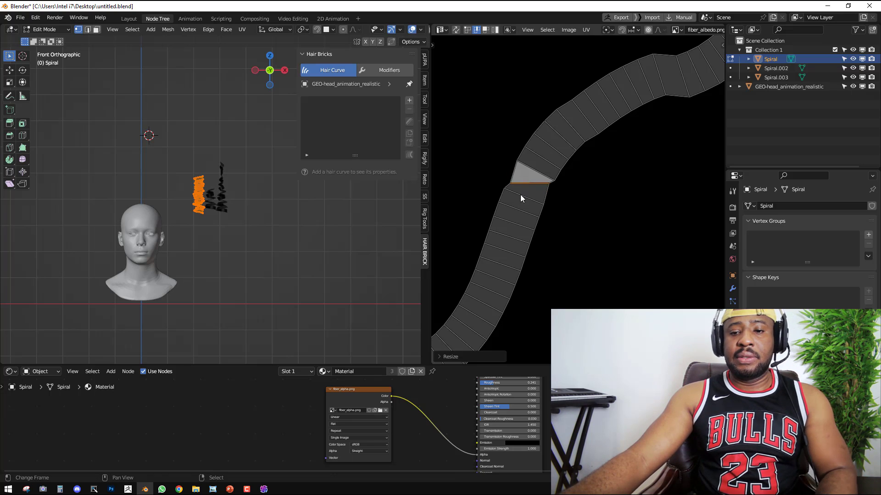
key(s)
key(y)
key(BackSpace)
key(x)
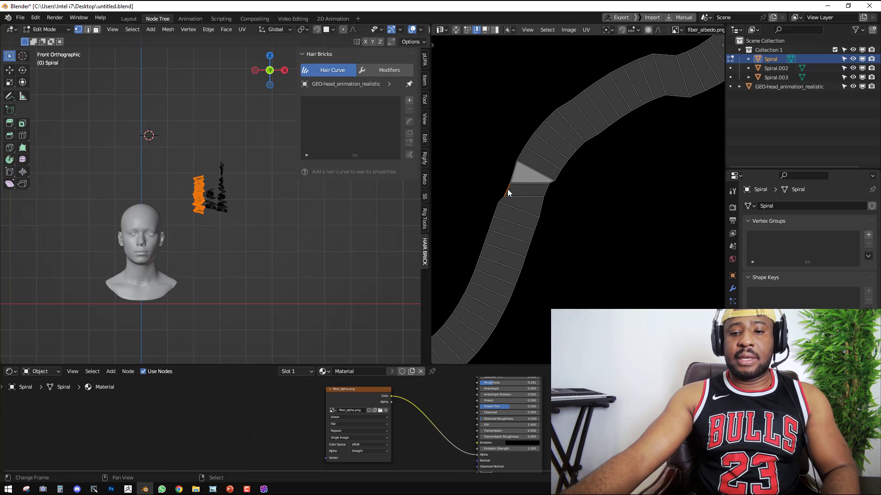
key(BackSpace)
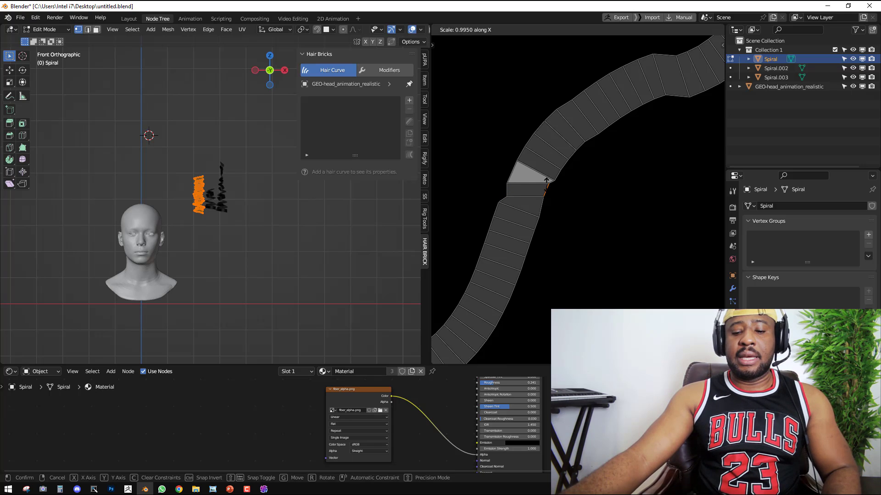
key(Return)
Straighten the entire UV island of the spiral card with Follow Active Quads, based on the squared quad.
click(485, 30)
key(a)
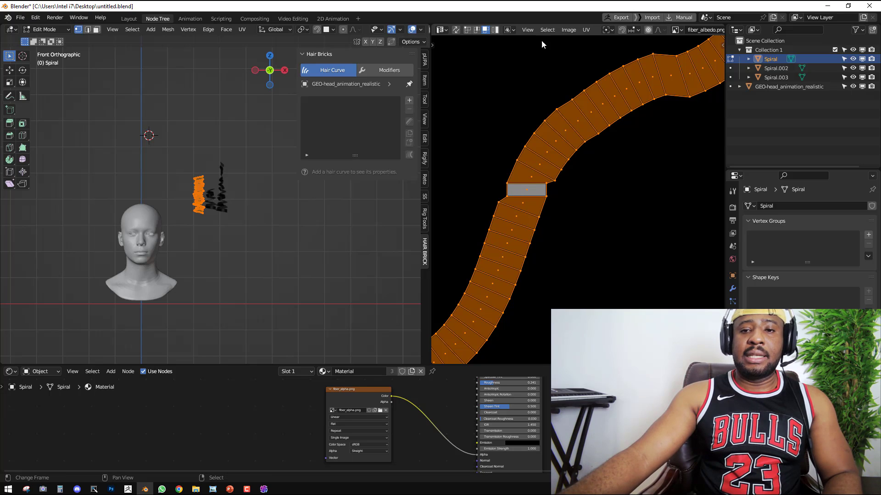
right_click(553, 79)
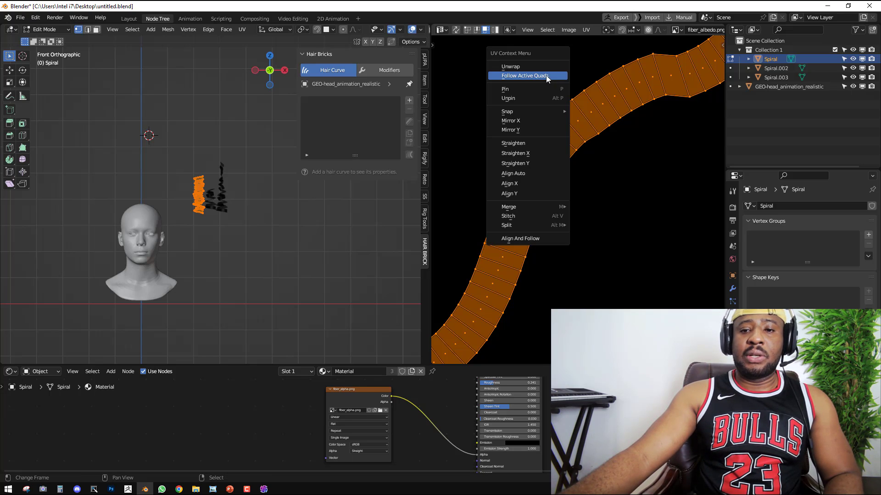
click(524, 77)
scroll(571, 200, down, 8)
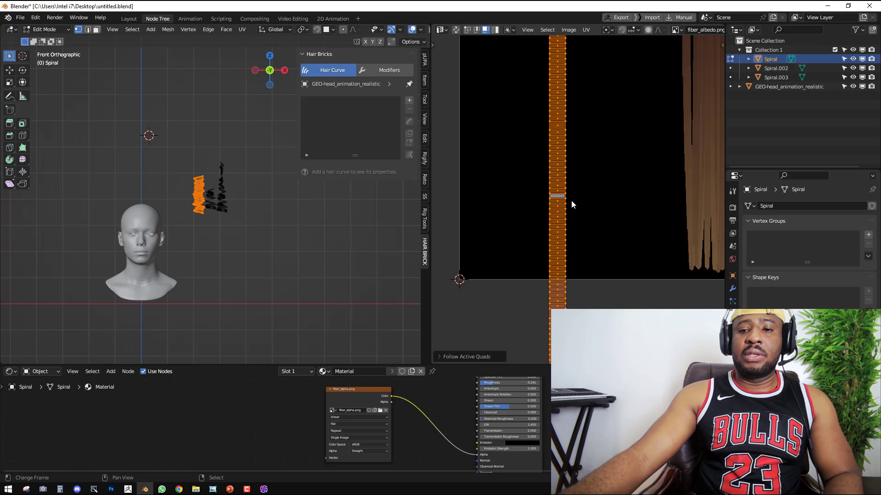
Widen the straightened UV strip along X and move it over the hair strands of the albedo texture.
scroll(611, 219, up, 2)
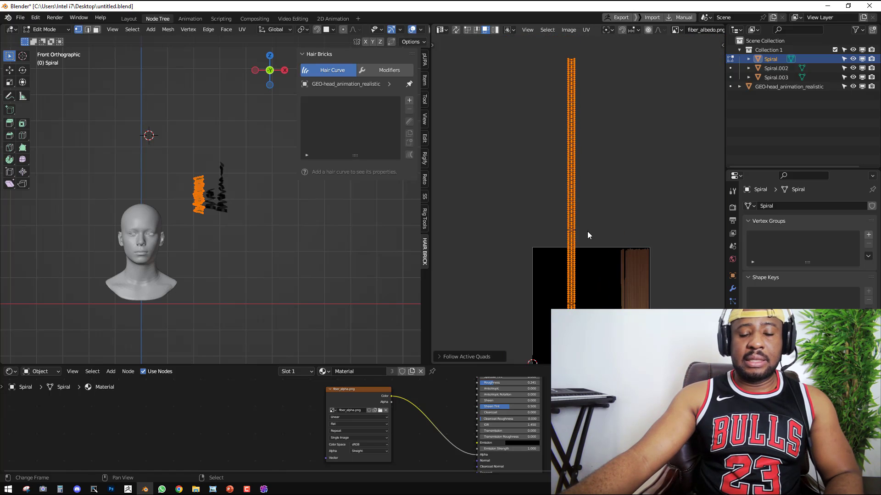
key(s)
key(x)
click(429, 225)
middle_drag(698, 243, 645, 161)
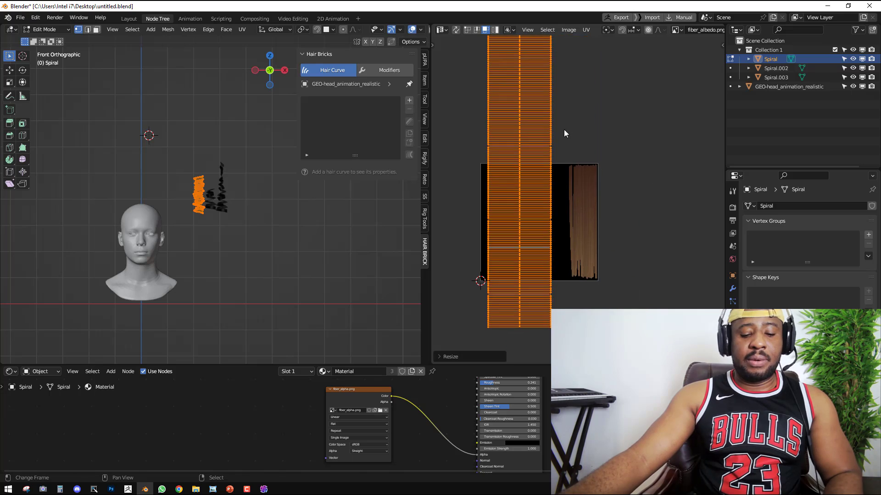
drag(563, 130, 626, 125)
Display fiber_alpha.png behind the UVs and scale and move the strip to cover its white hair strands.
click(676, 31)
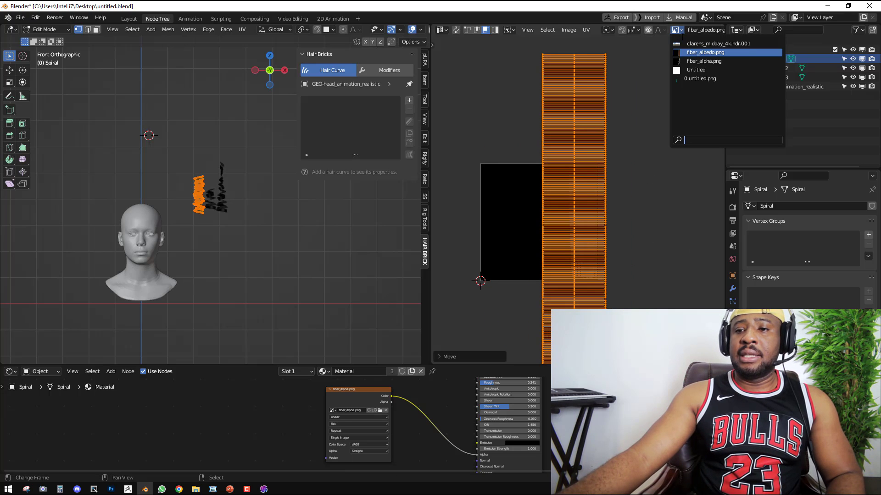
click(704, 61)
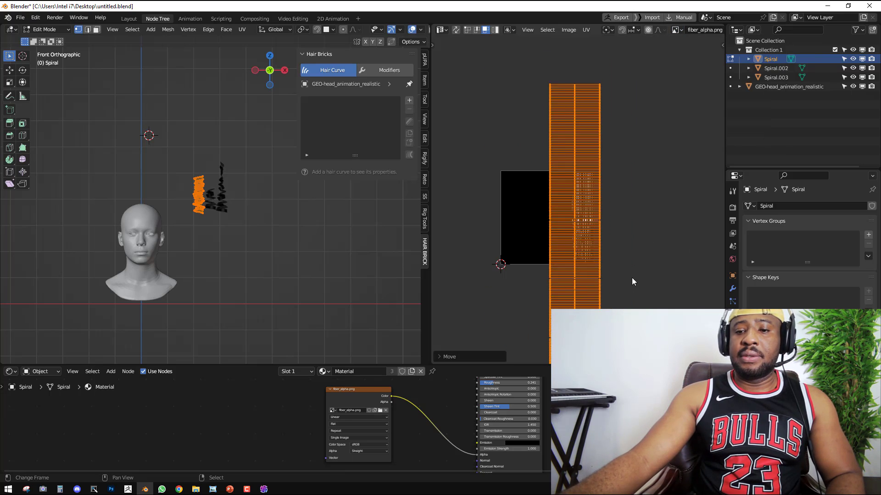
key(s)
key(x)
click(548, 236)
key(g)
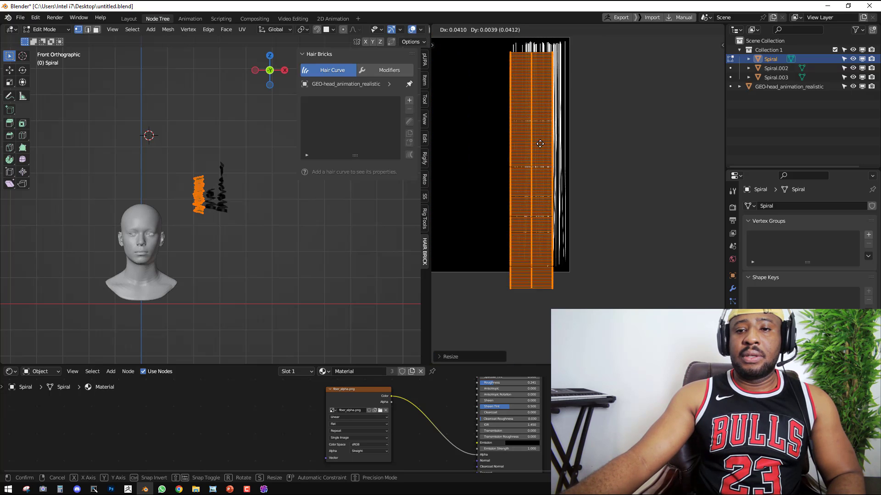
click(564, 149)
key(s)
key(x)
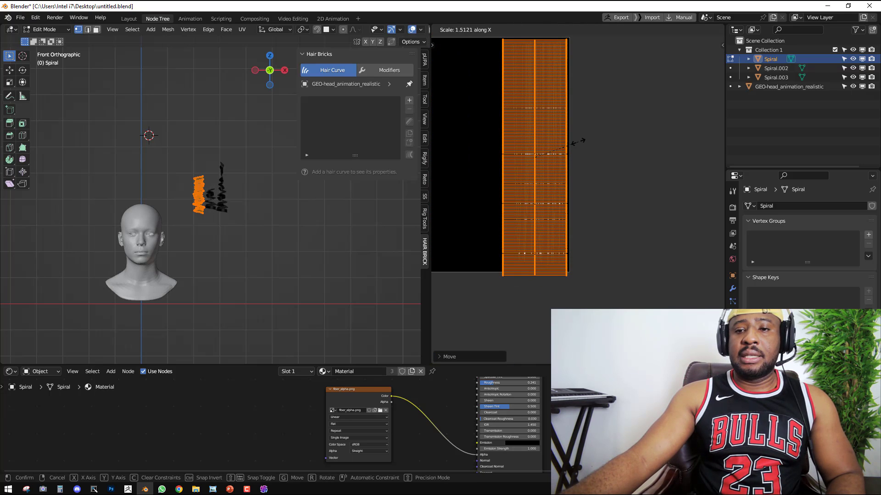
click(576, 140)
scroll(240, 229, up, 4)
key(Tab)
Set the solid viewport's colour display to Texture to preview the hair strands on the spiral card.
scroll(209, 194, up, 3)
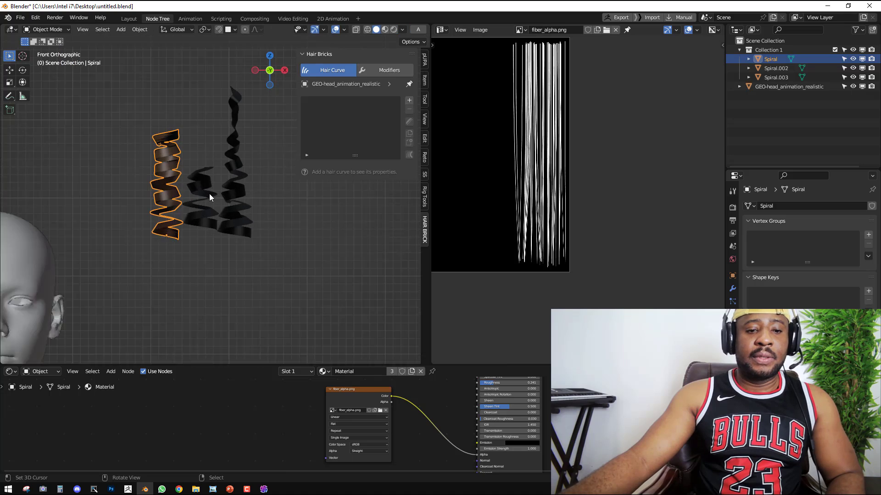
right_click(220, 224)
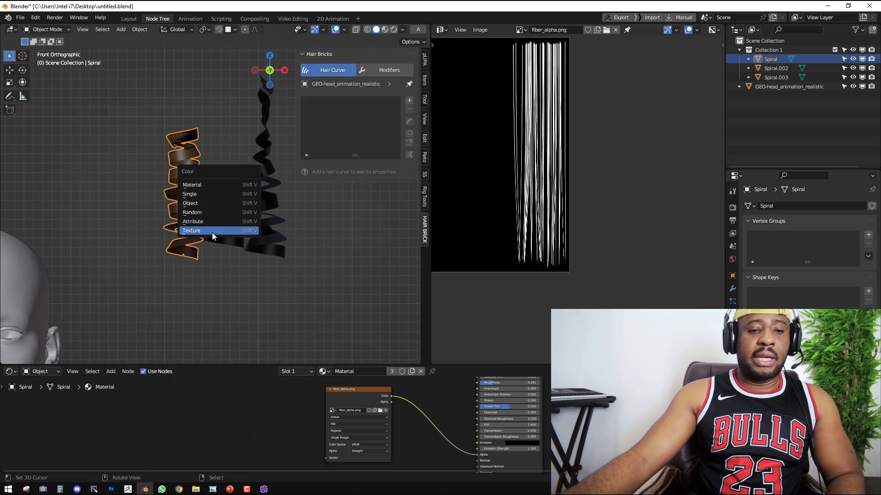
click(214, 231)
scroll(222, 186, up, 2)
shift+middle_drag(223, 186, 241, 219)
scroll(383, 443, down, 2)
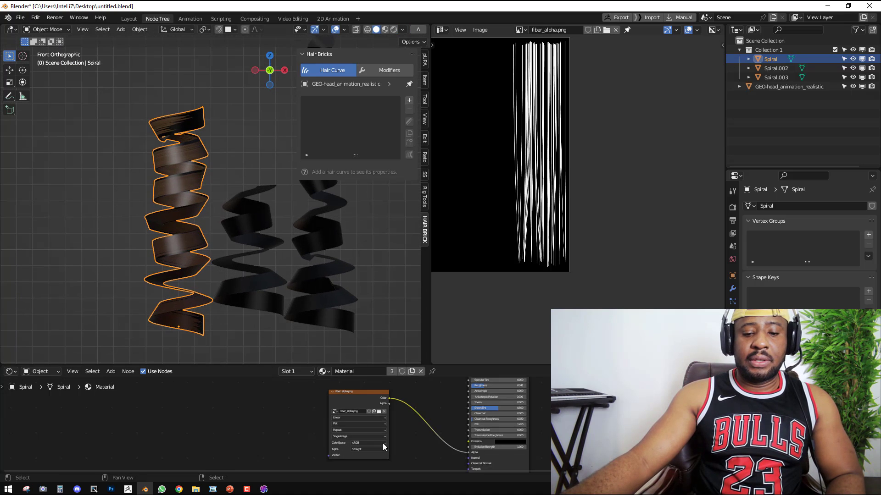
Make the fiber_alpha.png image node active so the viewport previews that map, and deselect the spiral card.
middle_drag(388, 475, 400, 409)
scroll(401, 409, up, 1)
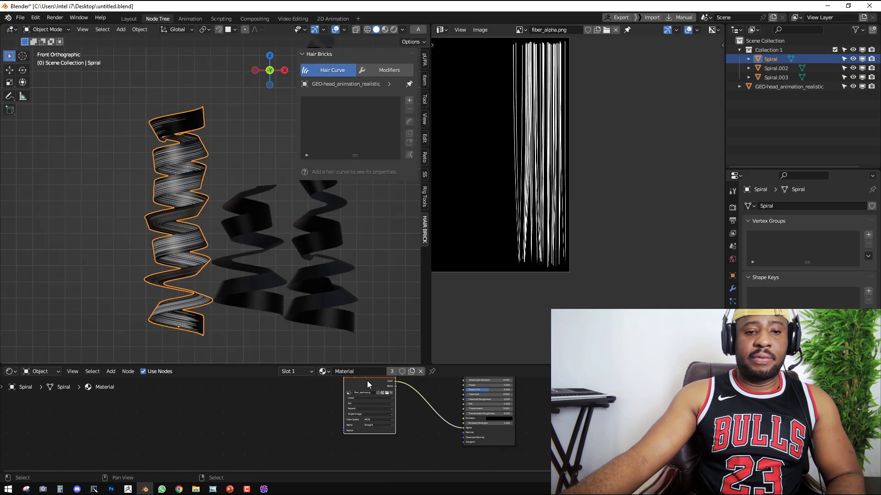
scroll(202, 231, up, 3)
scroll(181, 208, down, 2)
key(alt+a)
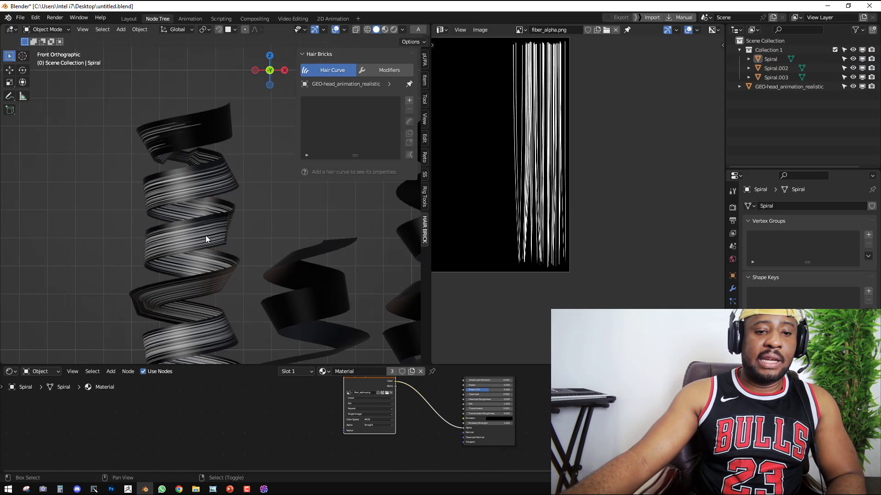
Move the Spiral.002 card's UV strip onto the white strands and scale it along X to match their width.
shift+middle_drag(205, 235, 226, 235)
click(226, 236)
key(Tab)
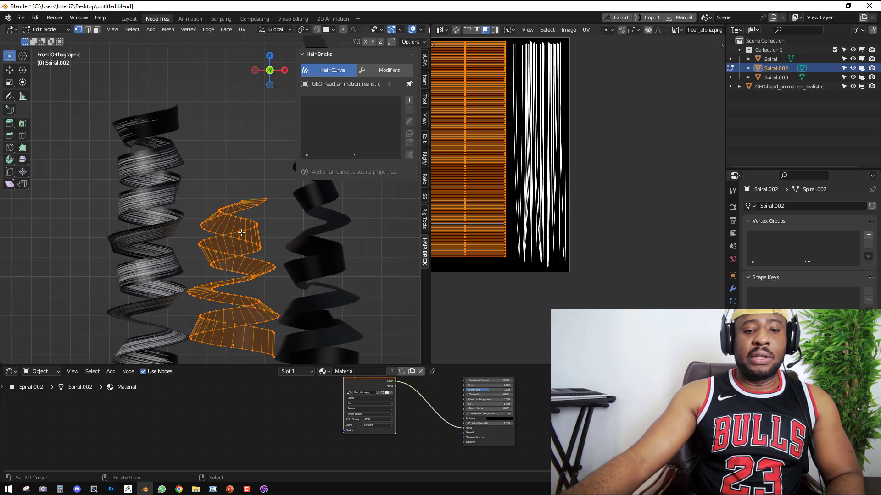
key(g)
click(596, 146)
key(s)
key(x)
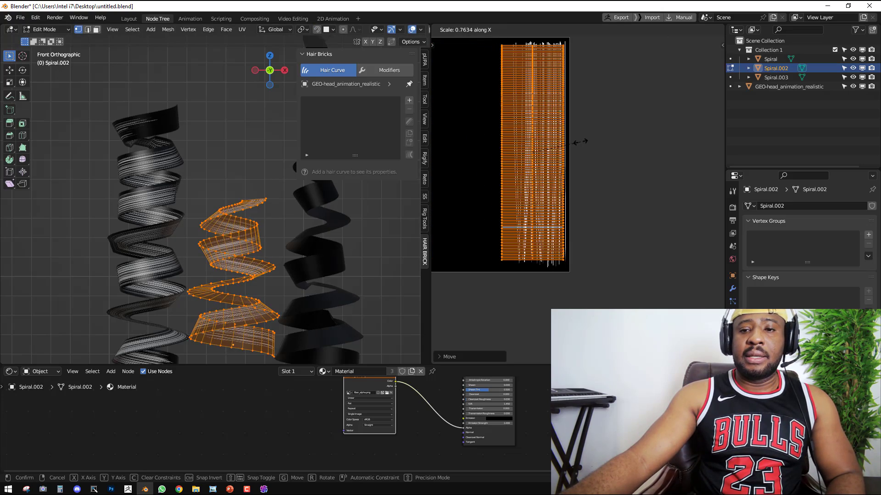
click(574, 140)
key(g)
click(580, 142)
key(Tab)
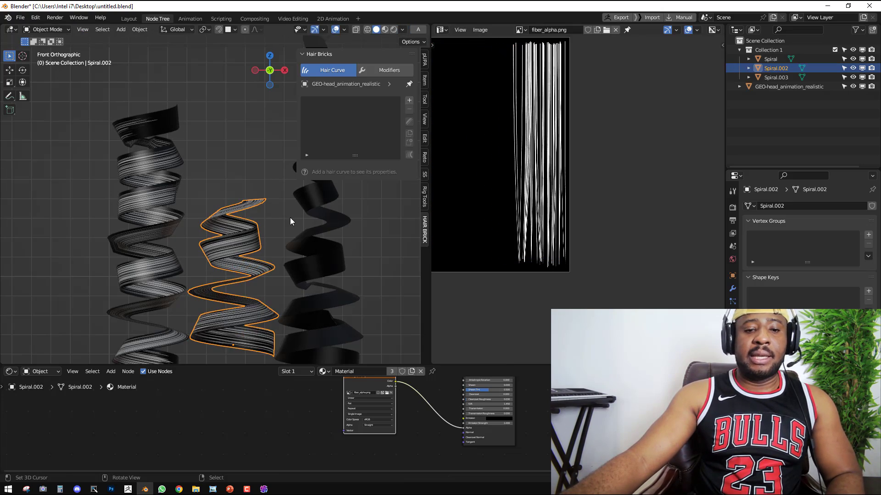
key(Tab)
key(Tab)
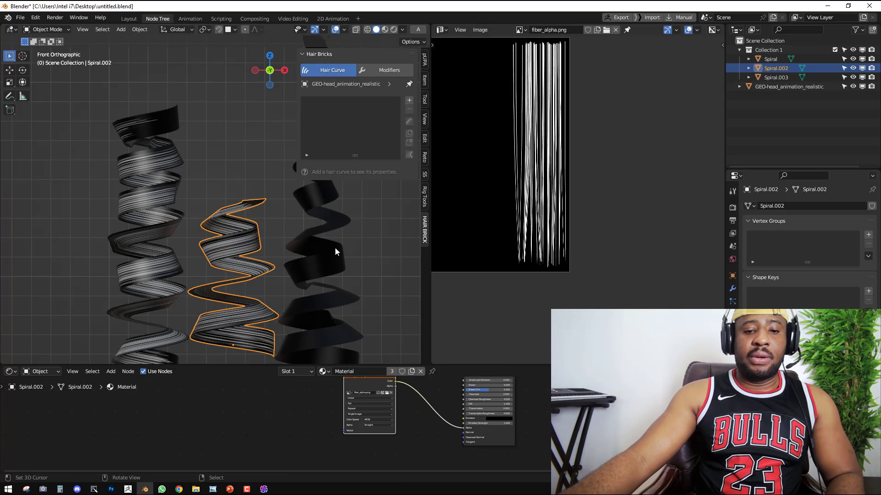
Fit the Spiral.003 card's UV strip onto the white strands by moving it and scaling it along X.
click(334, 247)
key(Tab)
key(g)
click(573, 137)
key(s)
key(x)
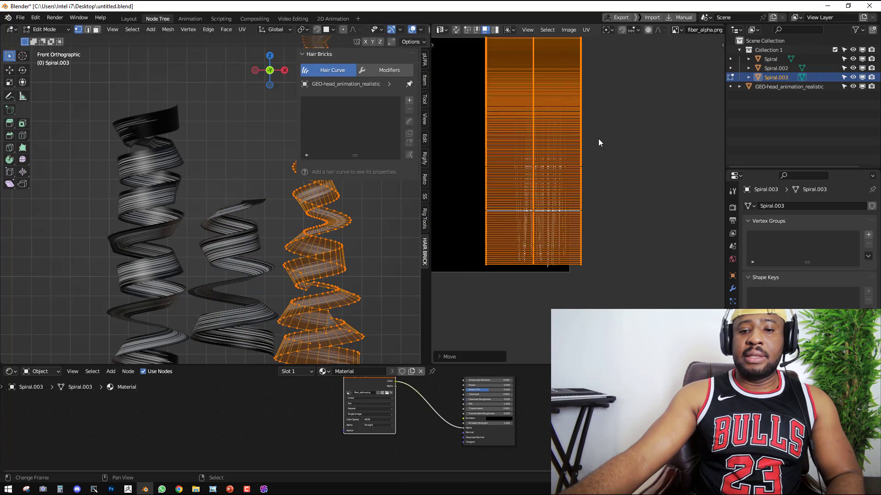
click(577, 138)
key(Tab)
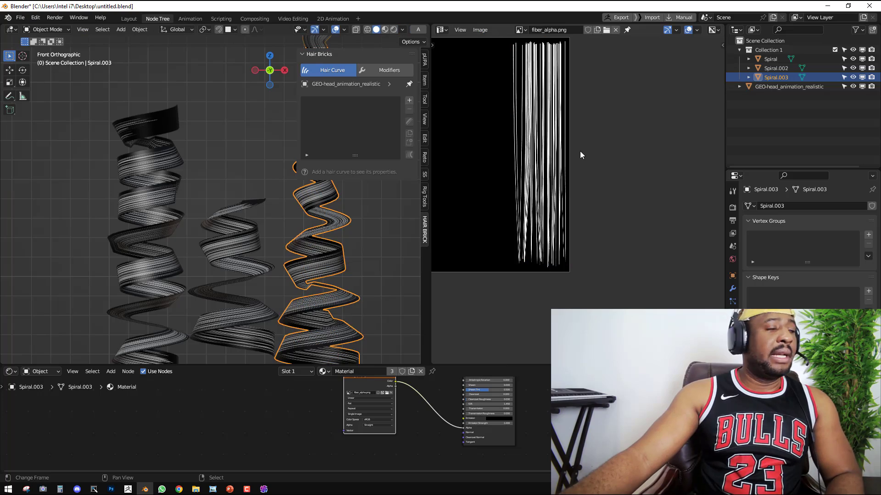
Deselect the cards and examine the strand texture on all three spirals from an angled view.
scroll(455, 207, down, 2)
scroll(314, 234, down, 3)
click(314, 234)
scroll(282, 196, up, 3)
shift+middle_drag(237, 151, 127, 234)
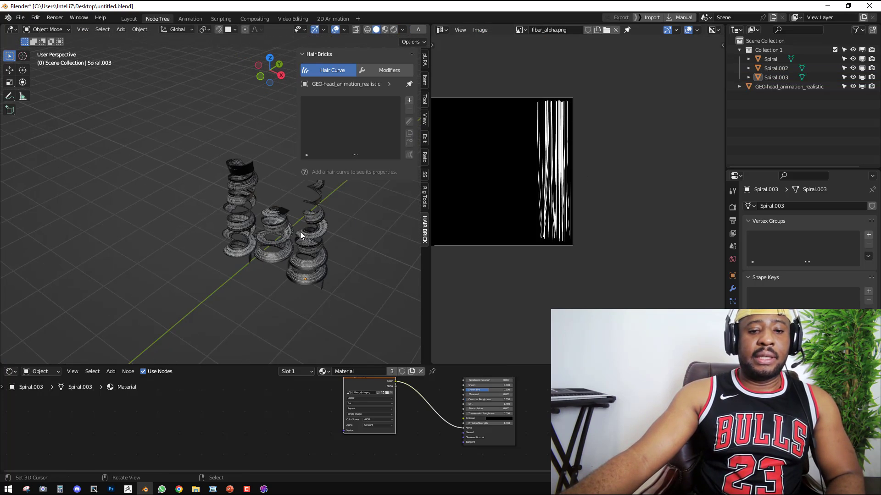
middle_drag(300, 232, 267, 202)
key(KP_1)
Select the head model and add a Hair Bricks hair curve, Hair.001, to it.
scroll(225, 243, down, 4)
shift+middle_drag(184, 264, 325, 135)
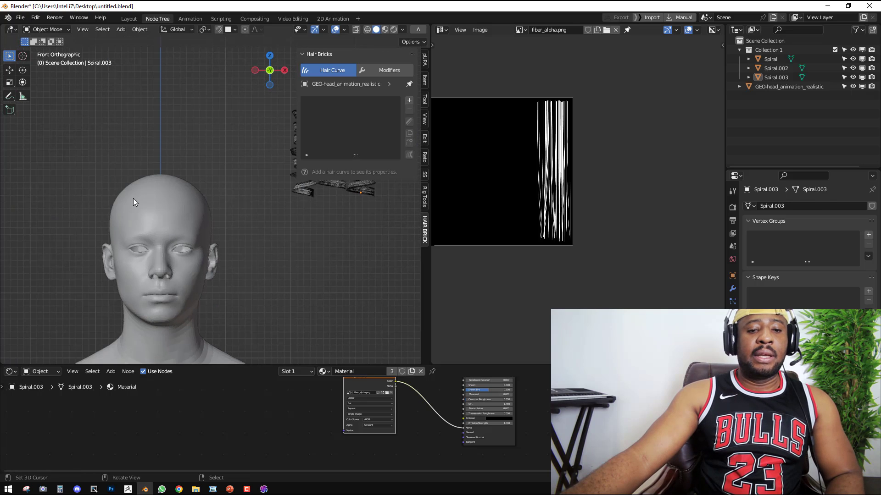
click(133, 202)
scroll(244, 181, down, 2)
shift+middle_drag(213, 196, 240, 181)
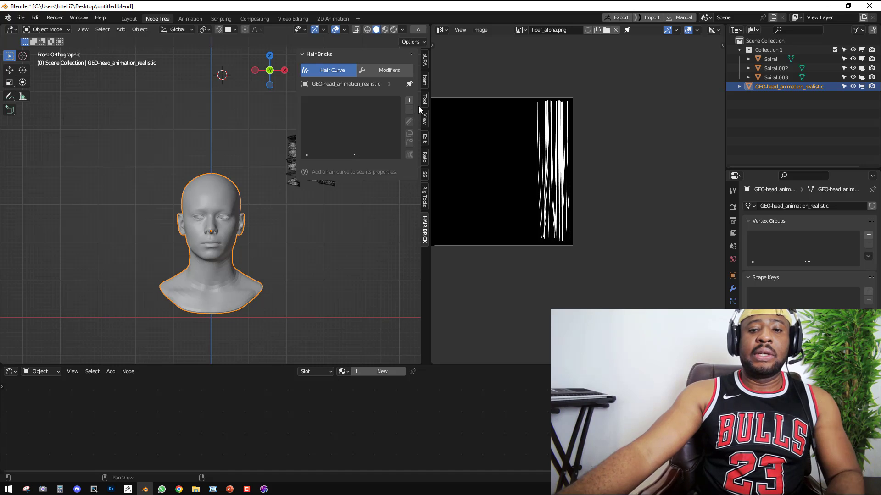
middle_drag(220, 180, 157, 203)
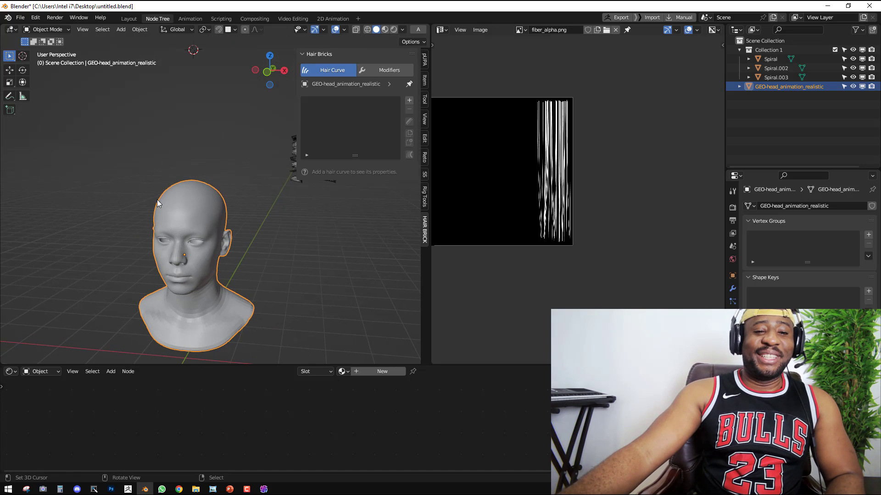
middle_drag(247, 203, 169, 210)
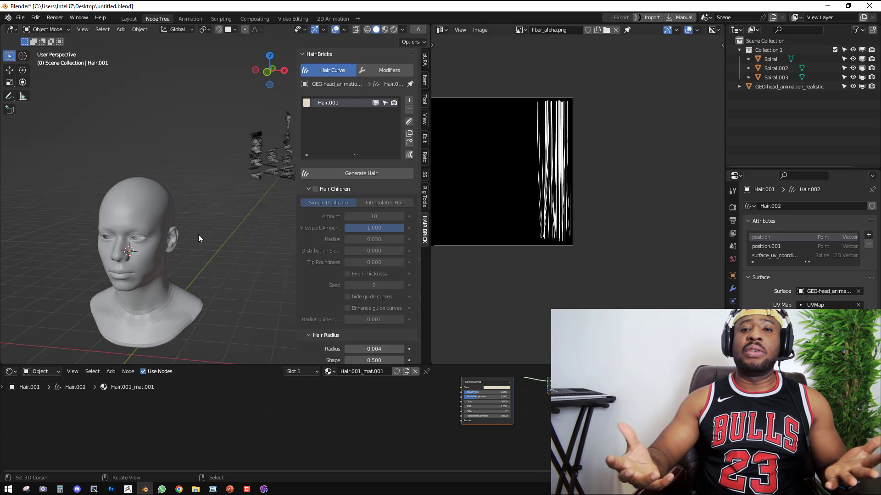
Reselect the head model and generate hair on its surface for Hair.001.
middle_drag(159, 208, 187, 197)
right_click(172, 188)
scroll(186, 197, up, 2)
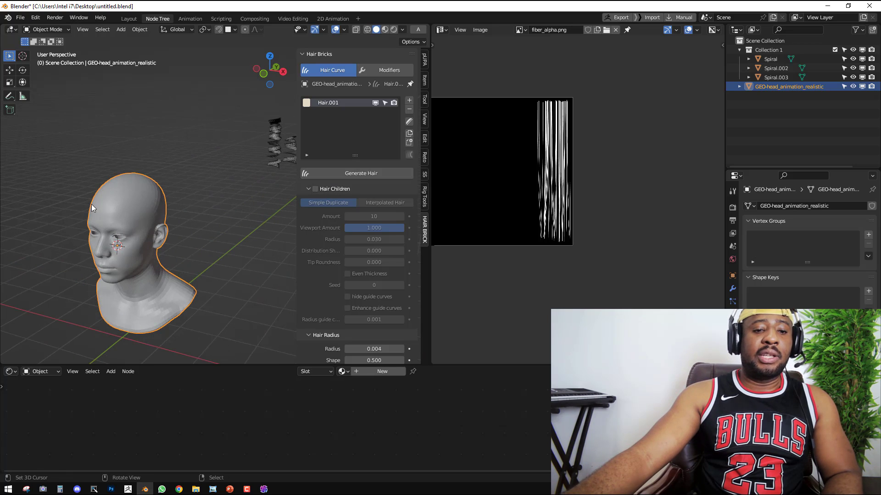
click(353, 174)
key(KP_Decimal)
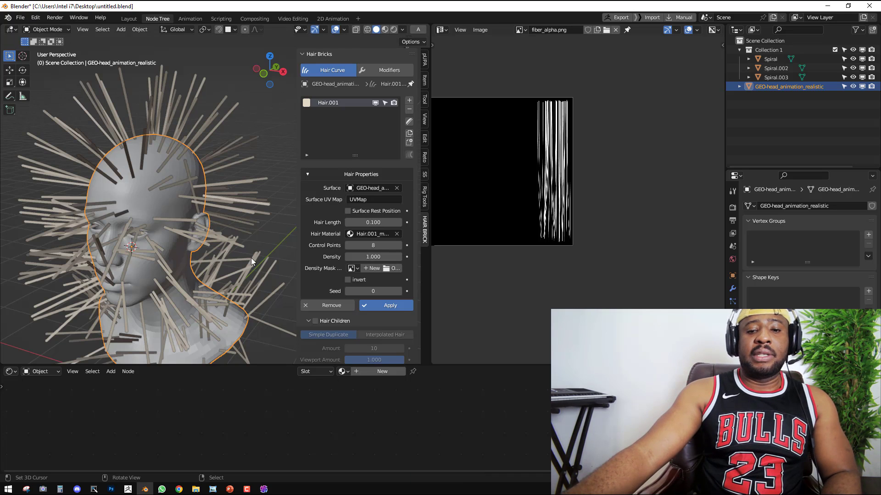
middle_drag(252, 258, 219, 261)
Create a blank 1024 x 1024 px image named Untitled as the hair's density mask, changing its fill colour.
click(370, 268)
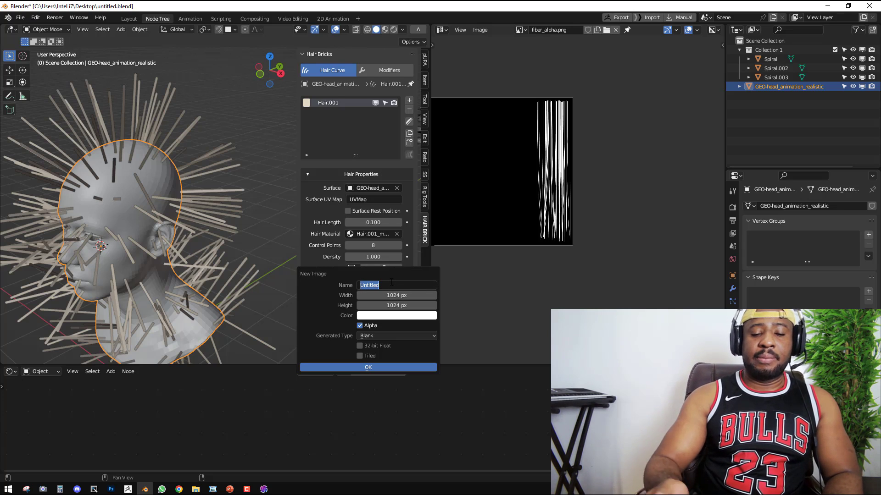
click(359, 312)
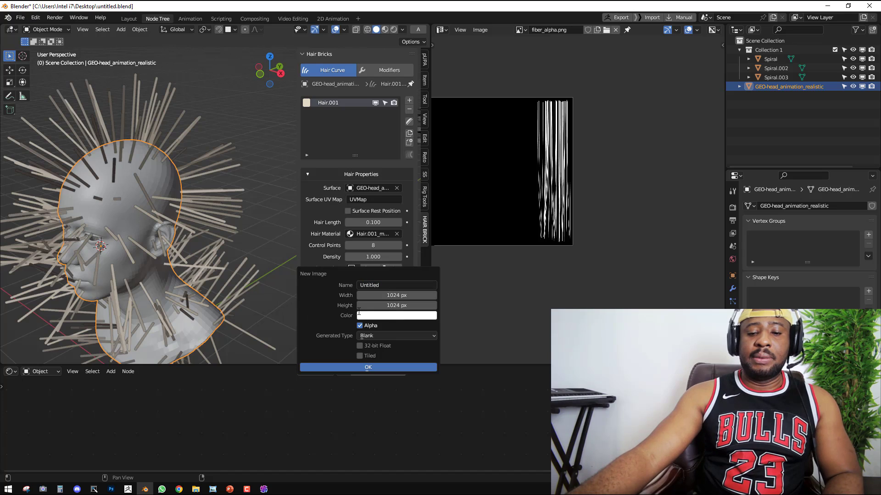
click(389, 316)
click(400, 366)
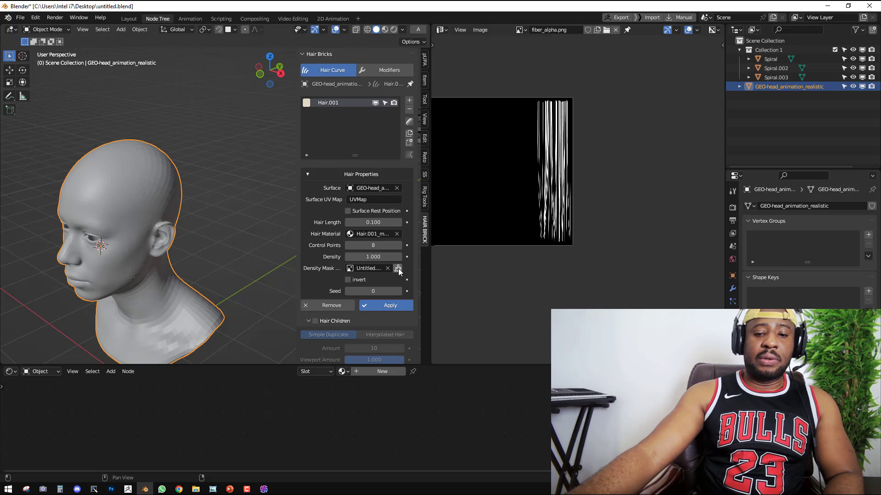
Begin painting the density mask on the head in a maximised viewport, tracing the hairline black with a 51 px brush.
click(398, 269)
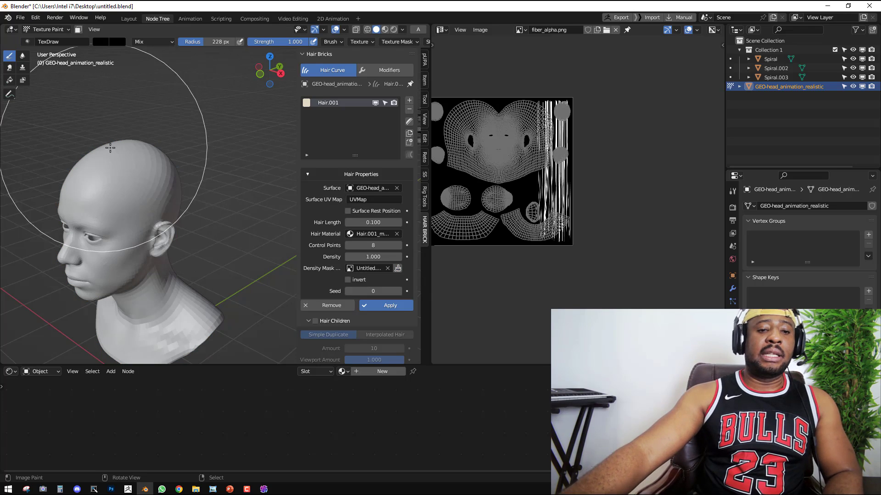
key(ctrl+space)
scroll(374, 255, down, 2)
middle_drag(357, 277, 372, 281)
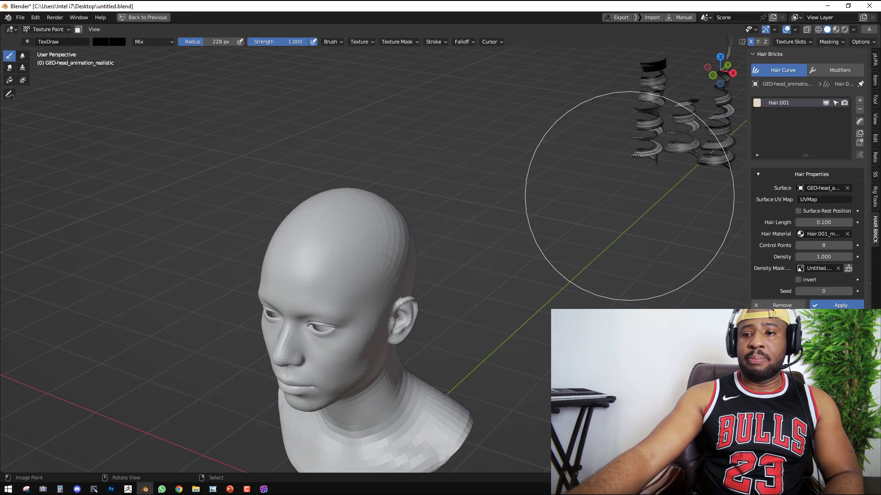
click(784, 41)
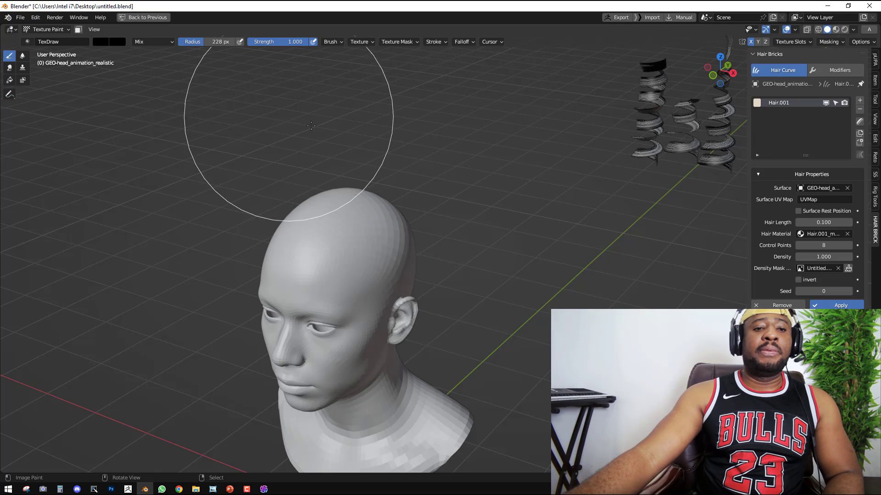
key(f)
click(287, 133)
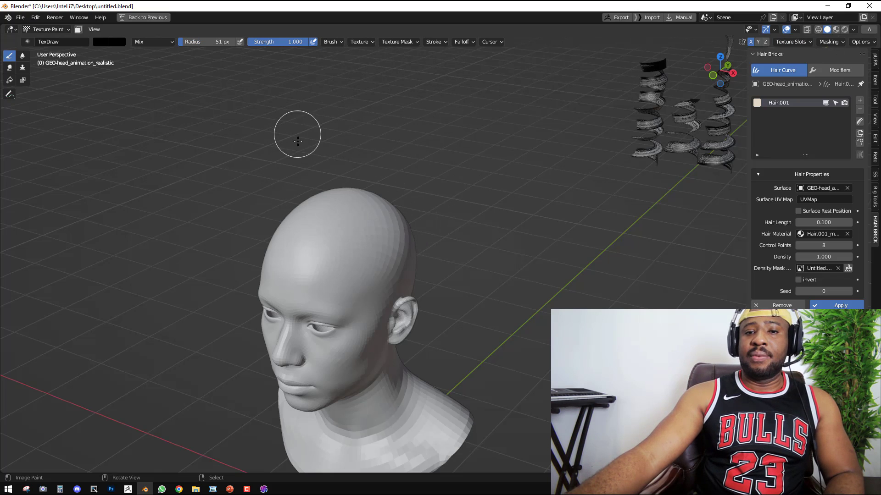
drag(282, 234, 348, 250)
middle_drag(349, 250, 220, 193)
mouse_move(220, 193)
mouse_down()
mouse_move(255, 213)
mouse_move(258, 280)
mouse_move(281, 260)
mouse_up()
mouse_move(281, 260)
middle_down()
mouse_move(219, 241)
mouse_move(186, 204)
middle_up()
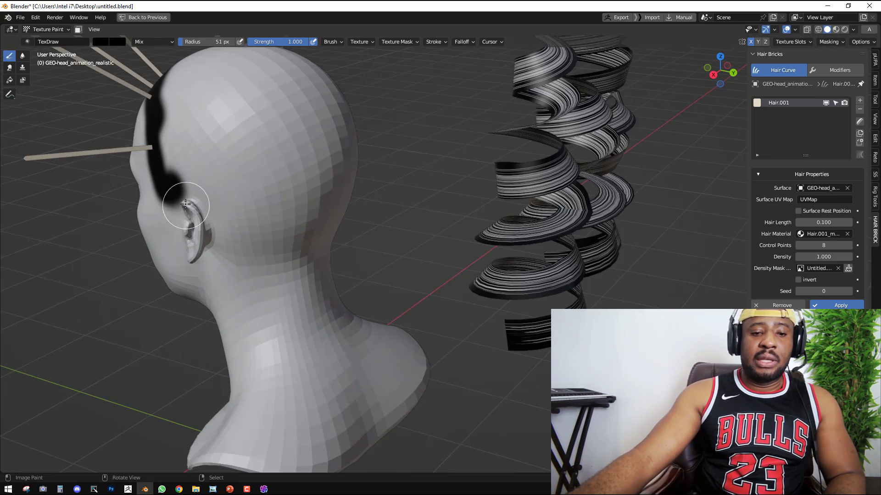
Fill the side, back and crown of the scalp with black, enlarging the brush radius to 76 px.
drag(178, 187, 277, 259)
middle_drag(278, 259, 357, 242)
mouse_move(356, 264)
mouse_down()
mouse_move(388, 269)
mouse_move(411, 255)
mouse_move(359, 232)
mouse_move(376, 211)
mouse_up()
key(f)
click(423, 254)
middle_drag(376, 211, 323, 213)
mouse_move(323, 213)
mouse_down()
mouse_move(211, 184)
mouse_move(193, 147)
mouse_move(214, 113)
mouse_up()
mouse_move(217, 148)
mouse_down()
mouse_move(298, 172)
mouse_move(290, 134)
mouse_up()
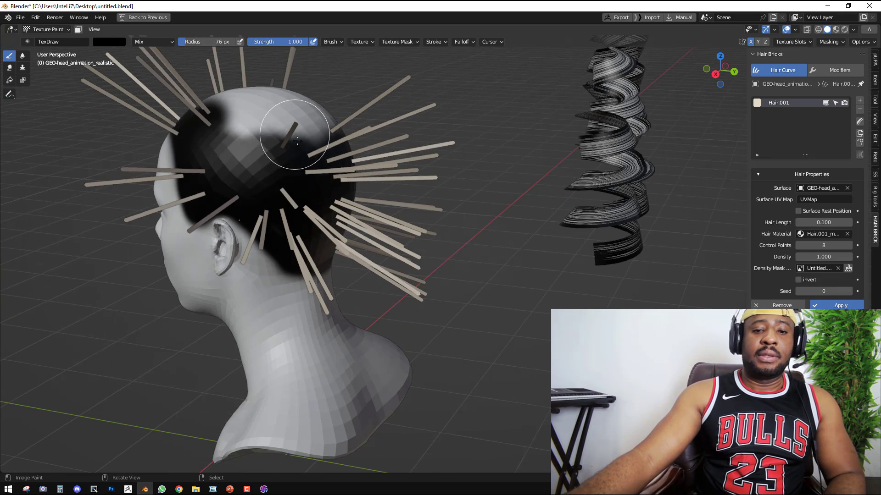
middle_drag(290, 134, 309, 197)
mouse_move(339, 165)
mouse_down()
mouse_move(253, 214)
mouse_move(192, 147)
mouse_move(265, 190)
mouse_move(295, 157)
mouse_move(268, 135)
mouse_up()
Switch the brush colour to white and trim the painted hairline straight across the forehead from the front view.
key(KP_1)
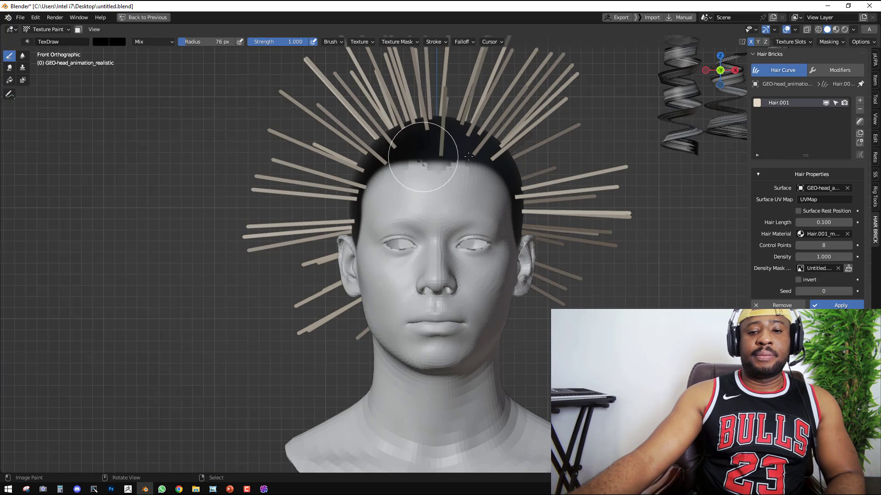
scroll(344, 182, up, 5)
key(s)
mouse_move(295, 181)
mouse_down()
mouse_move(346, 165)
mouse_move(392, 167)
mouse_move(464, 193)
mouse_up()
scroll(440, 202, down, 3)
Square off the hairline at the temple and trim it down towards the ear with white, using a 36 px brush radius.
middle_drag(426, 207, 384, 226)
shift+middle_drag(247, 224, 285, 226)
key(f)
click(269, 219)
mouse_move(268, 214)
mouse_down()
mouse_move(299, 214)
mouse_move(299, 252)
mouse_move(265, 216)
mouse_up()
key(f)
click(322, 241)
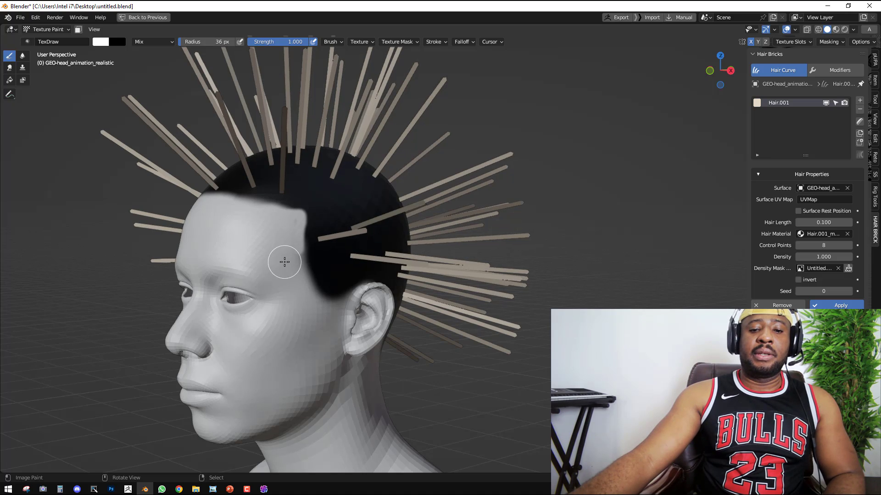
mouse_move(284, 262)
mouse_down()
mouse_move(295, 285)
mouse_move(321, 293)
mouse_up()
Save all images to store the painted density mask, and check the save option in the texture slot settings.
scroll(321, 294, down, 3)
key(q)
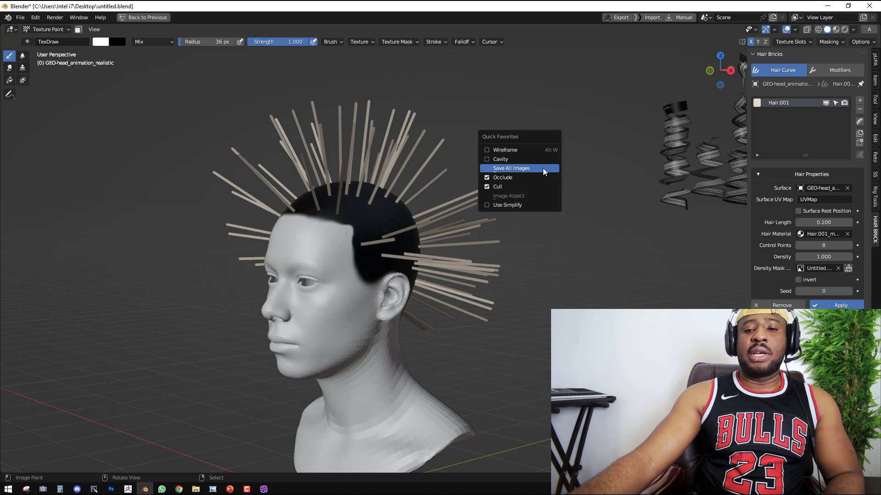
click(544, 169)
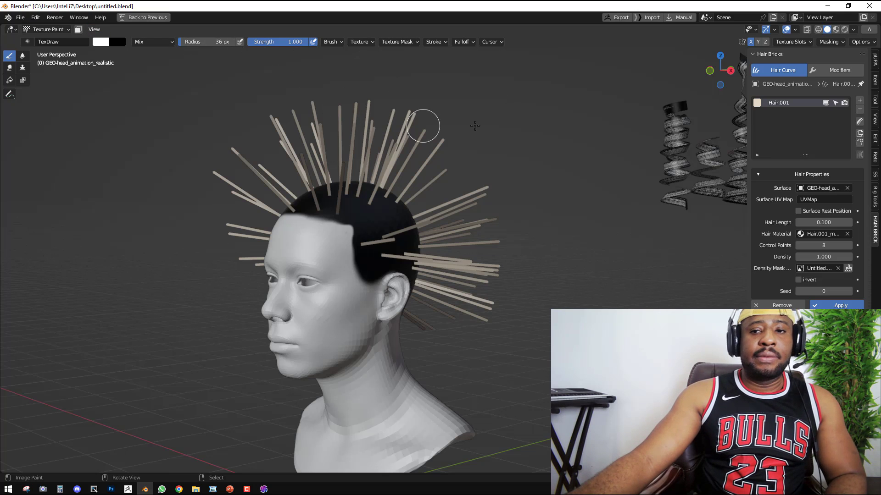
click(795, 42)
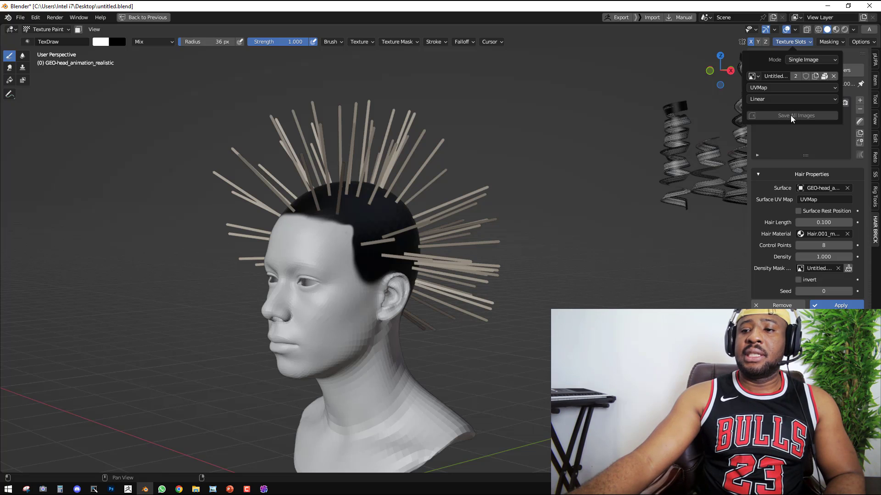
middle_drag(409, 124, 435, 126)
key(q)
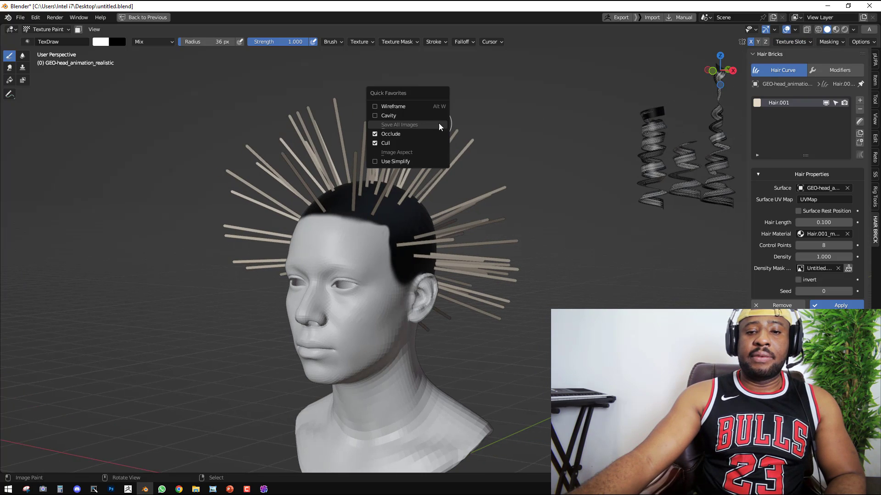
Dab two white test spots on the front of the scalp, view the texture slot's save option and undo the dabbing.
middle_drag(480, 191, 526, 200)
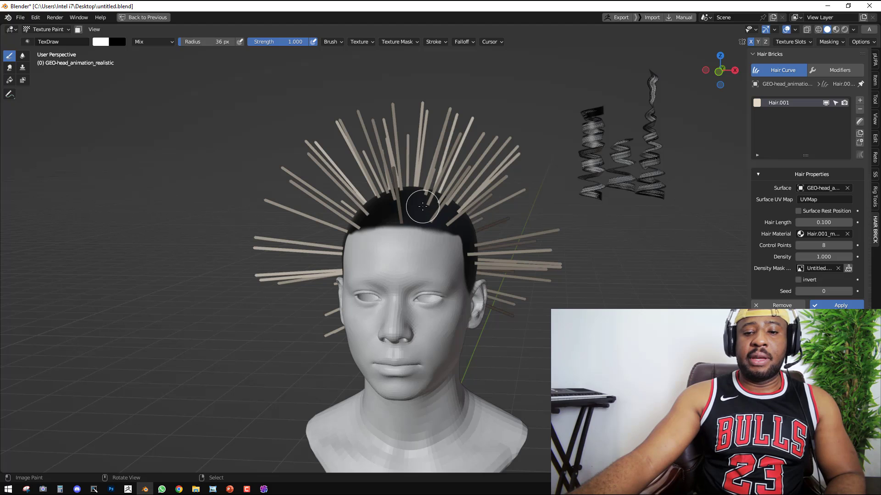
click(423, 206)
click(382, 207)
click(790, 42)
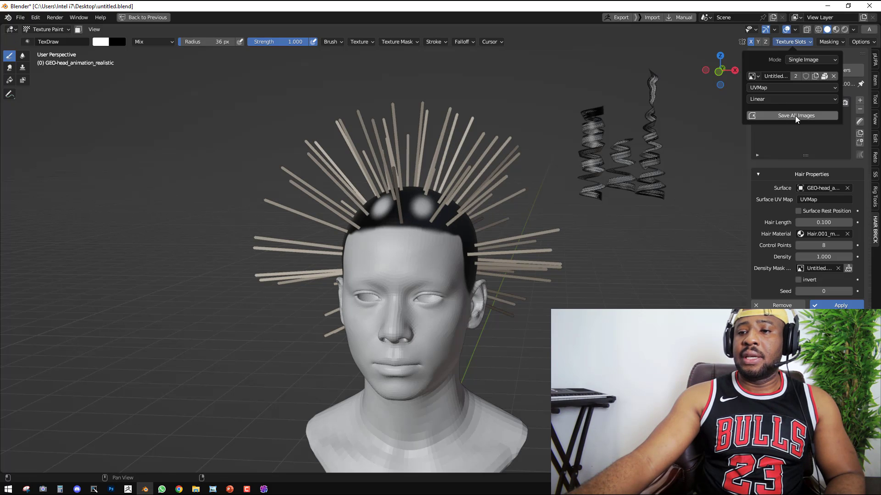
key(ctrl+z)
Save all images again and return the head to Object Mode in the full workspace layout.
middle_drag(458, 175, 445, 184)
key(q)
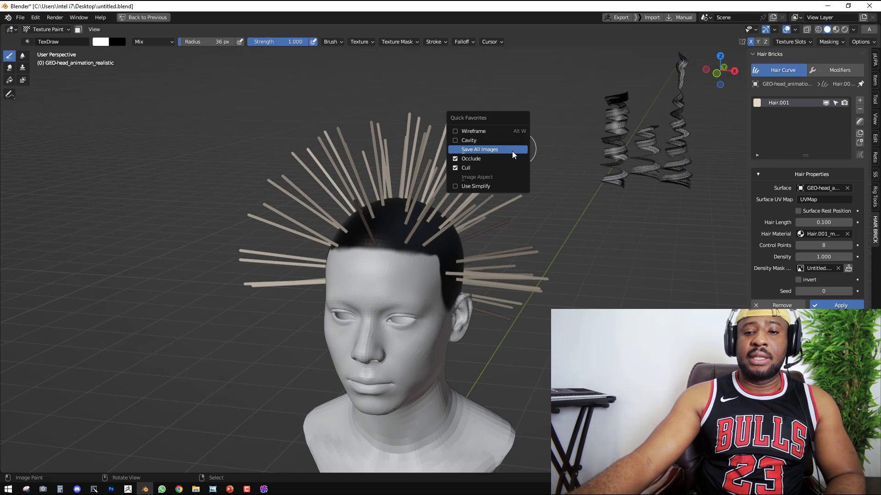
click(512, 152)
key(ctrl+Tab)
click(337, 189)
key(ctrl+space)
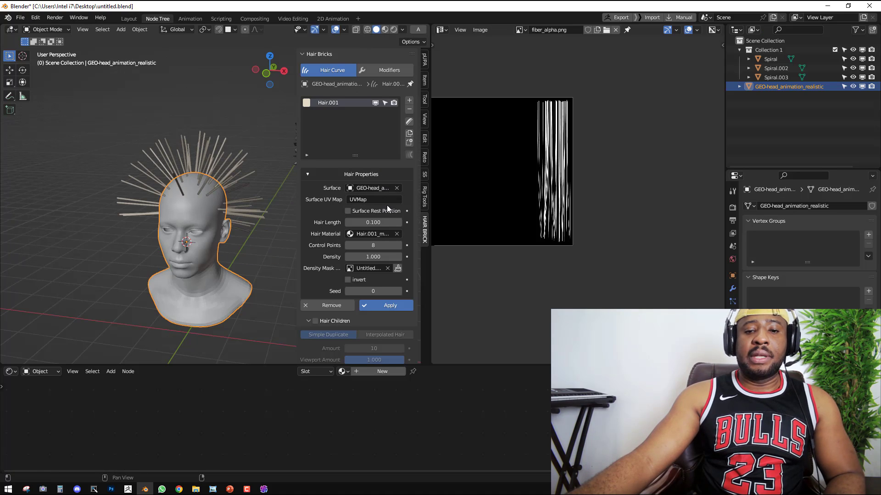
Widen the 3D viewport and raise the density of Hair.001 to 2, and on to 3.
drag(431, 206, 524, 209)
scroll(243, 193, up, 2)
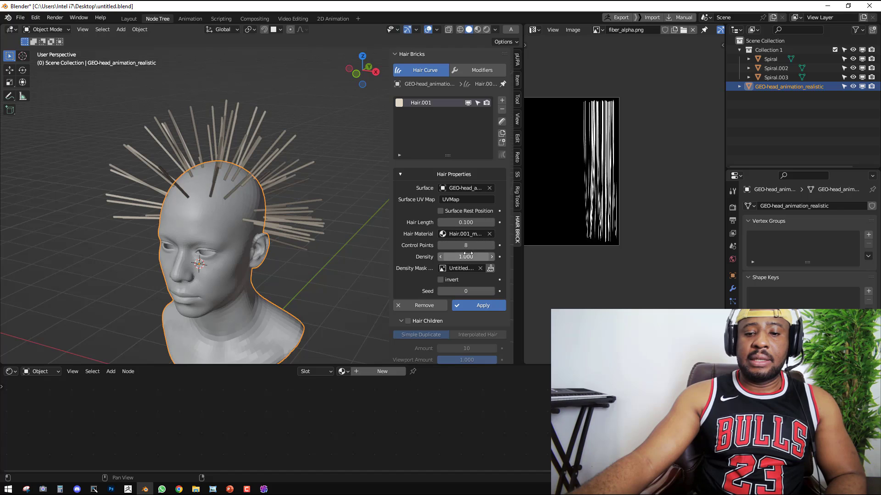
key(Return)
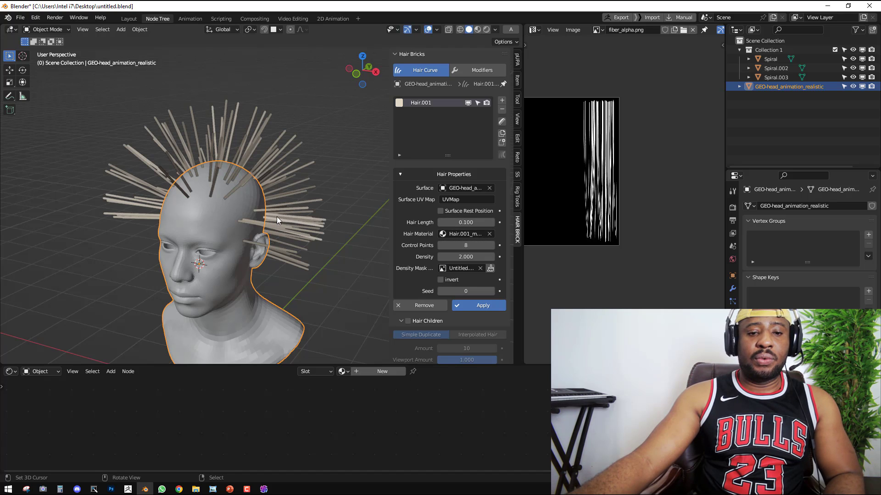
double_click(472, 255)
text(3)
key(Return)
Set the hair length of Hair.001 to 0.12 and inspect the hair around the head.
middle_drag(257, 200, 251, 227)
scroll(250, 227, up, 2)
drag(463, 222, 456, 222)
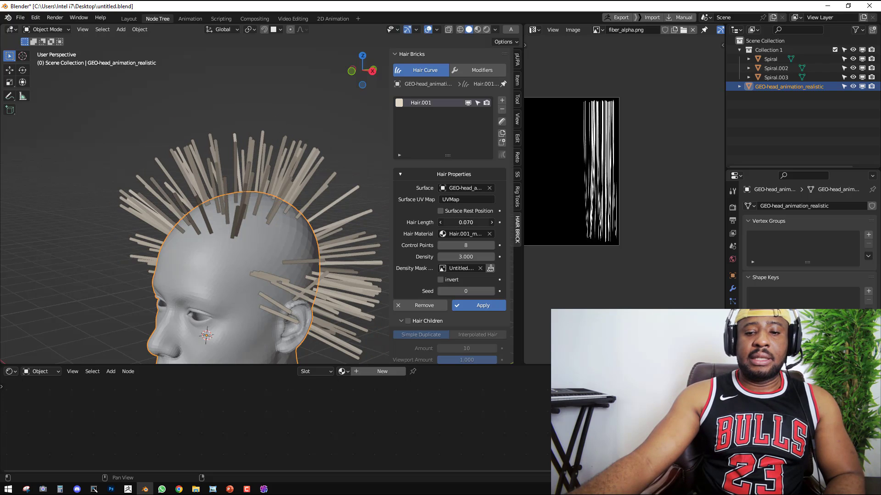
text(0.12)
key(Return)
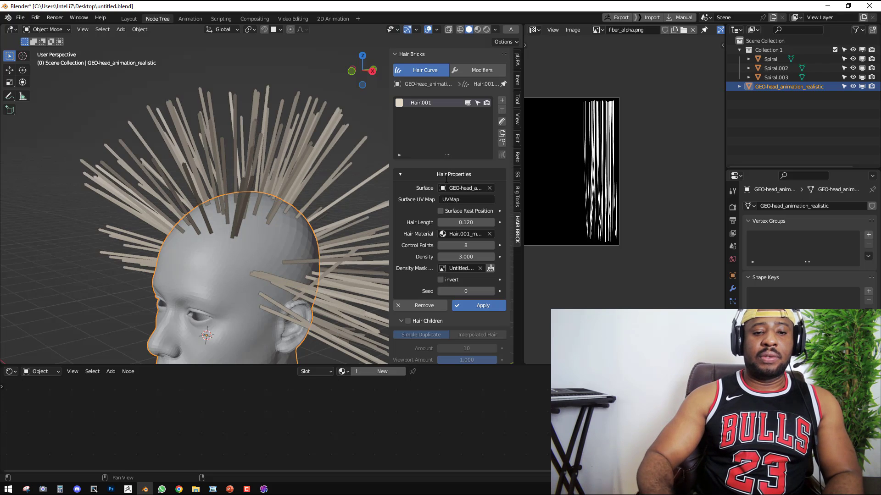
mouse_move(287, 191)
middle_down()
mouse_move(326, 175)
mouse_move(374, 209)
mouse_move(265, 209)
mouse_move(271, 192)
middle_up()
scroll(271, 191, up, 2)
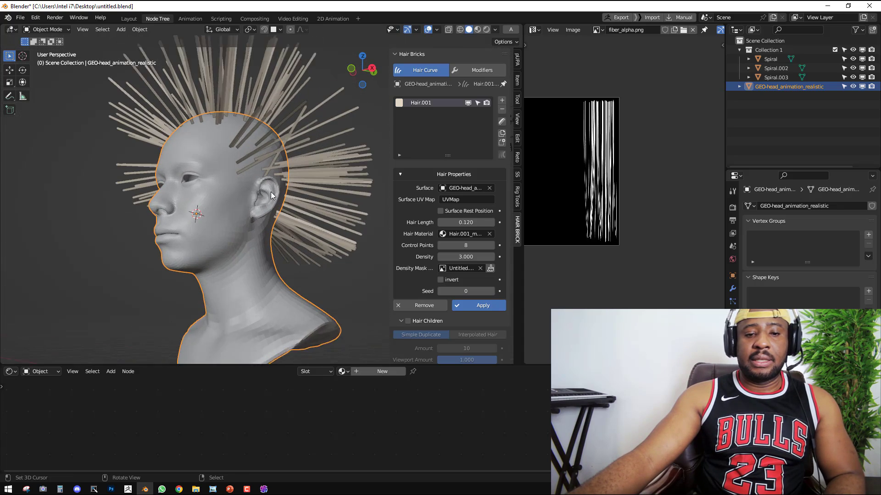
Reopen the density mask for painting and touch up the hairline above the ear with an 18 px white brush.
click(490, 269)
scroll(277, 163, up, 1)
scroll(278, 163, up, 1)
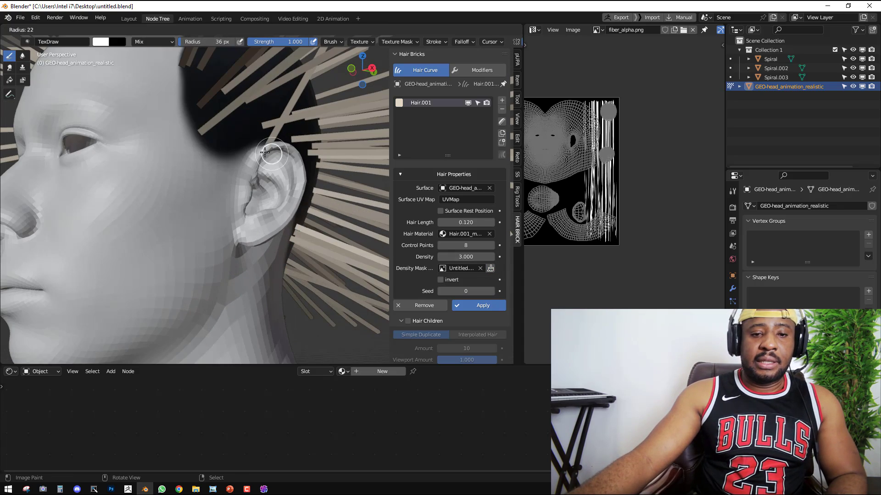
key(f)
click(276, 174)
scroll(275, 196, up, 3)
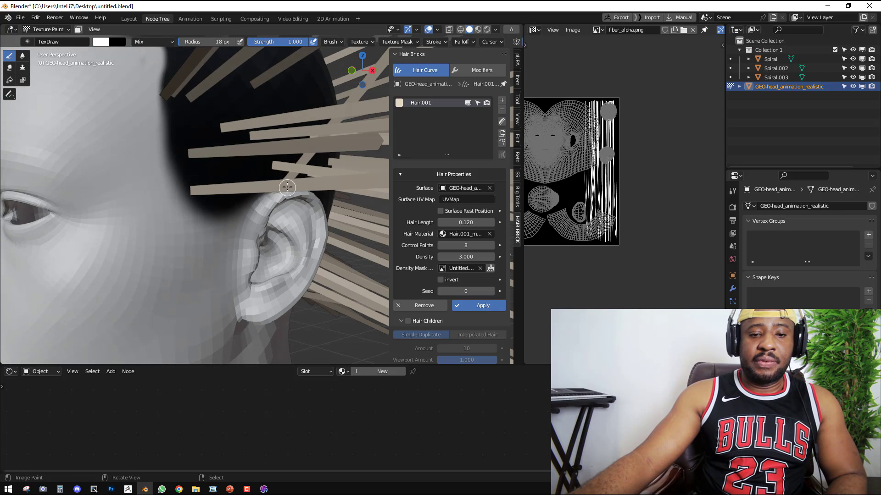
scroll(287, 187, down, 5)
Save all images from the front view and switch the head back to Object Mode.
key(KP_1)
key(q)
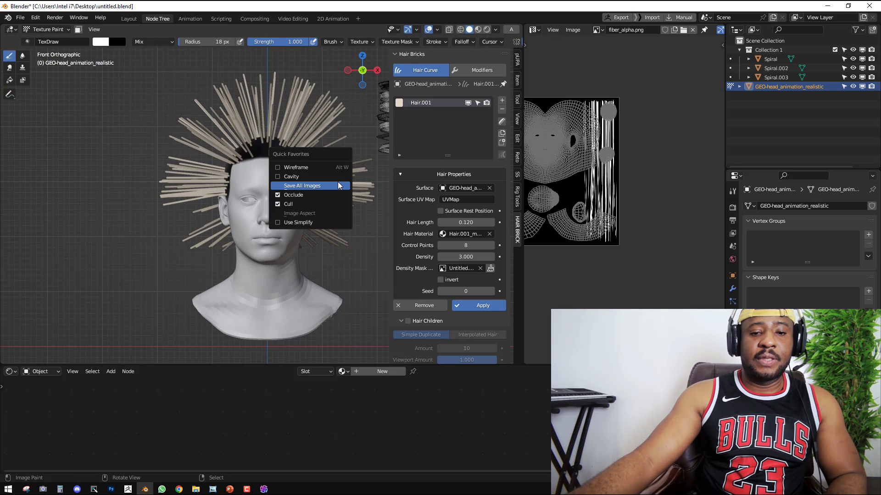
click(338, 185)
key(ctrl+shift+Tab)
key(ctrl+Tab)
click(188, 179)
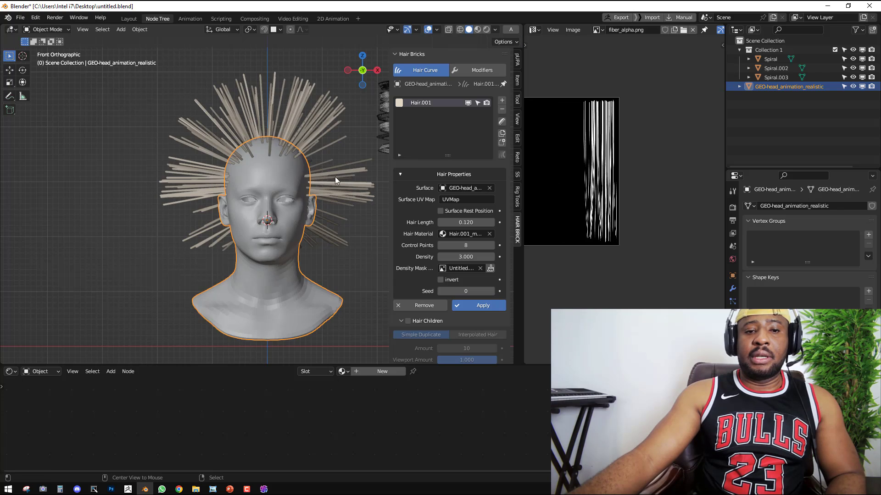
Apply the hair generation settings of Hair.001, widen the viewport and start sculpting the hair curves.
middle_drag(335, 177, 243, 143)
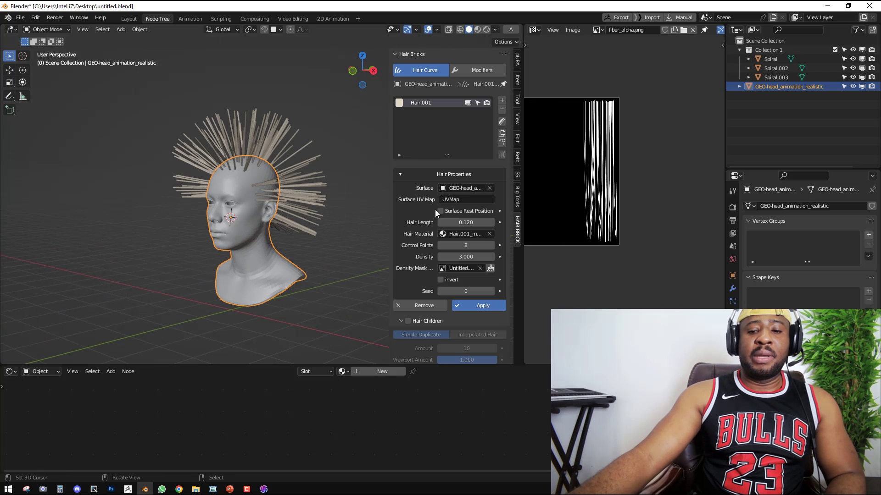
click(478, 305)
drag(524, 225, 632, 225)
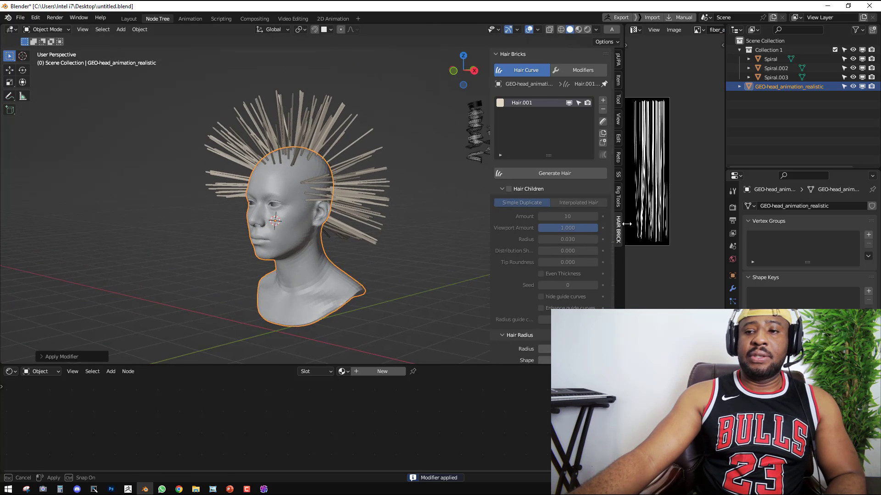
middle_drag(298, 192, 367, 179)
key(alt+a)
click(610, 121)
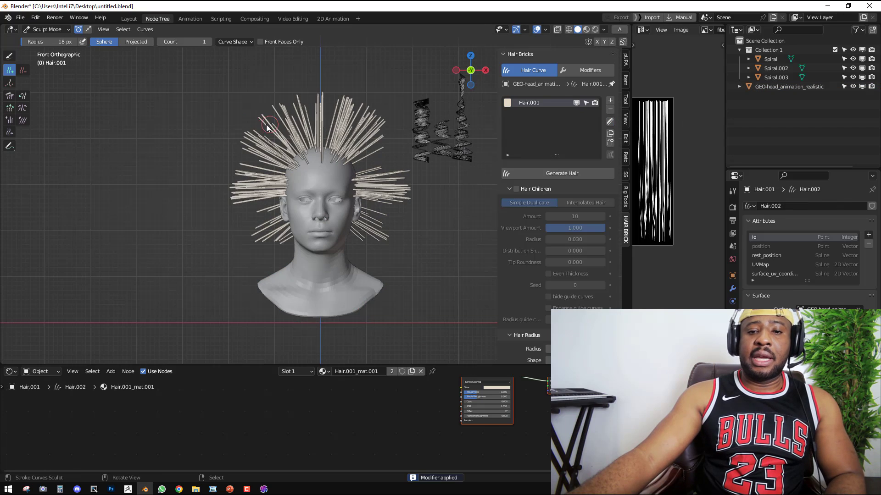
Comb the hair curves downward all around the head with a 246 px Comb brush and return to Object Mode.
key(shift+space)
click(257, 158)
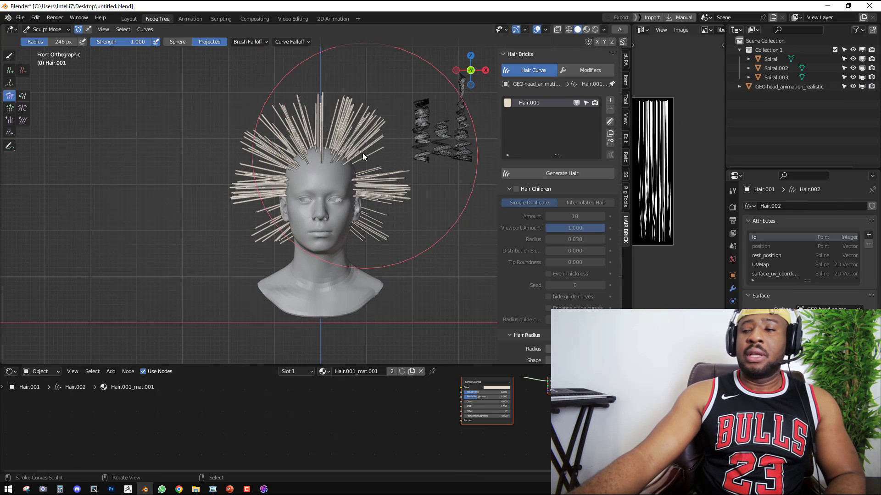
scroll(367, 151, up, 3)
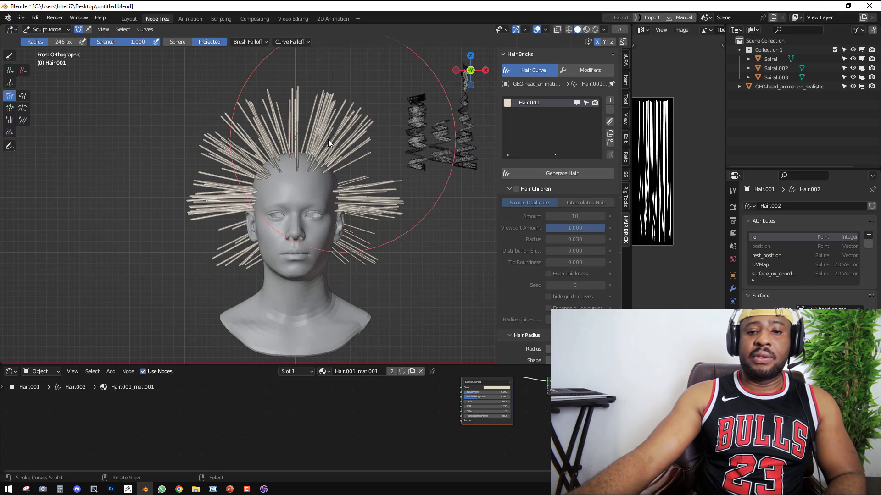
mouse_move(328, 140)
mouse_down()
mouse_move(384, 133)
mouse_move(326, 121)
mouse_move(360, 123)
mouse_move(318, 101)
mouse_move(375, 104)
mouse_move(324, 149)
mouse_move(313, 98)
mouse_move(365, 112)
mouse_move(397, 187)
mouse_move(367, 199)
mouse_move(362, 147)
mouse_move(390, 151)
mouse_move(364, 183)
mouse_move(384, 260)
mouse_move(340, 279)
mouse_move(361, 260)
mouse_up()
mouse_move(361, 260)
middle_down()
mouse_move(177, 257)
mouse_move(290, 265)
middle_up()
mouse_move(290, 265)
mouse_down()
mouse_move(302, 299)
mouse_move(344, 300)
mouse_up()
mouse_move(343, 296)
middle_down()
mouse_move(373, 226)
mouse_move(355, 174)
middle_up()
mouse_move(355, 174)
mouse_down()
mouse_move(378, 136)
mouse_move(386, 155)
mouse_move(291, 95)
mouse_move(260, 57)
mouse_move(336, 135)
mouse_move(311, 148)
mouse_move(233, 139)
mouse_move(293, 125)
mouse_up()
middle_drag(294, 126, 374, 157)
mouse_move(374, 157)
mouse_down()
mouse_move(348, 135)
mouse_move(397, 157)
mouse_up()
scroll(390, 174, down, 2)
key(ctrl+Tab)
click(263, 202)
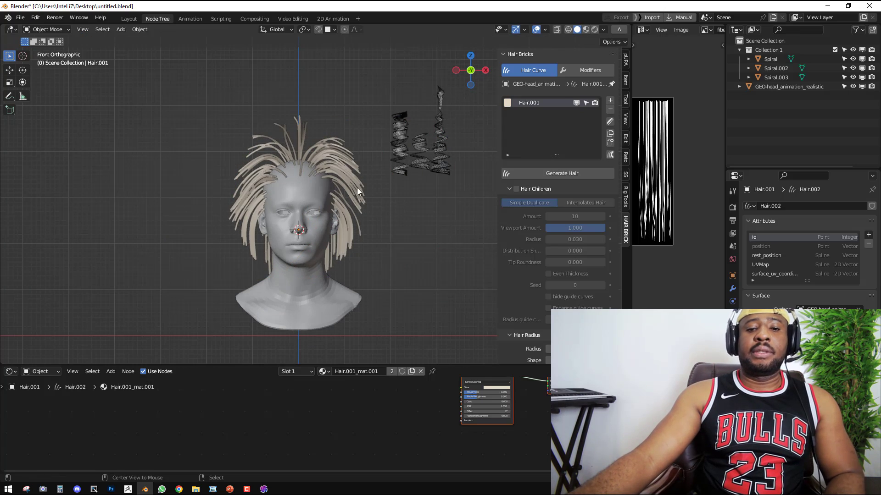
Add a mesh plane on the ground beside the head and scale it.
shift+middle_drag(380, 161, 214, 161)
scroll(214, 161, down, 2)
middle_drag(304, 207, 349, 147)
key(shift+a)
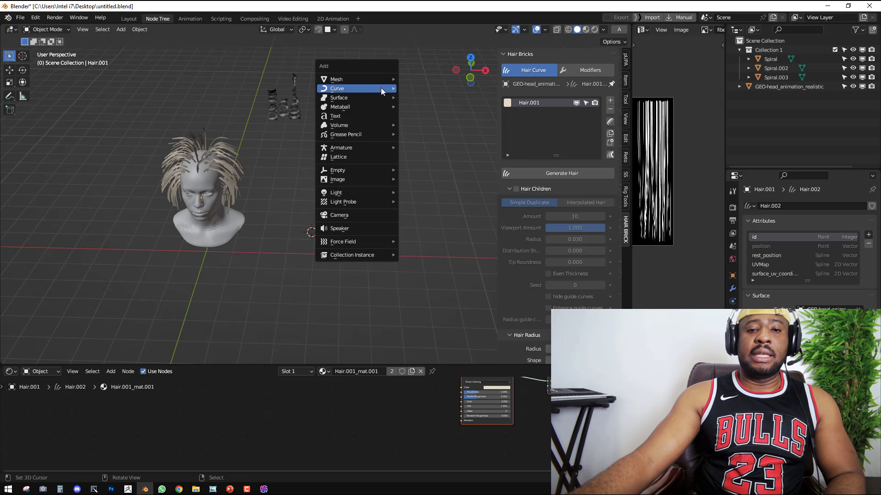
mouse_move(383, 89)
click(420, 79)
key(s)
click(414, 235)
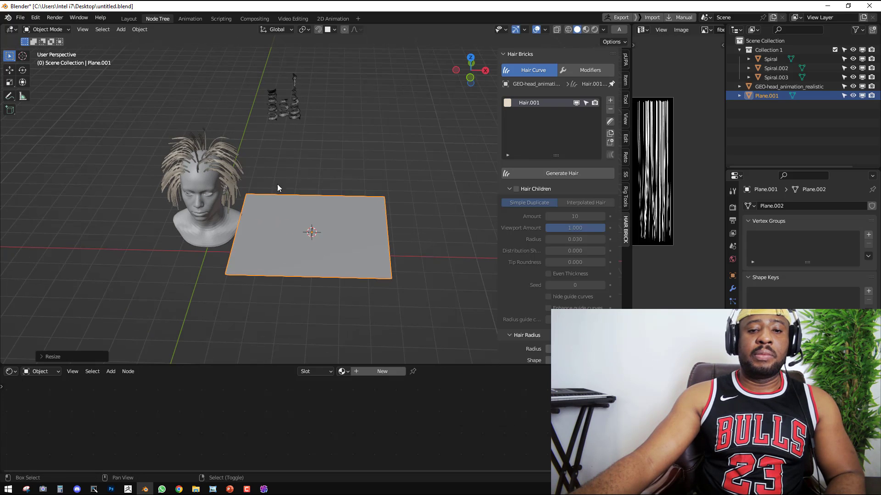
Unpin the head's hair in Hair Bricks and add a new hair curve to the plane.
middle_drag(277, 187, 574, 134)
middle_drag(307, 143, 348, 151)
scroll(323, 158, down, 2)
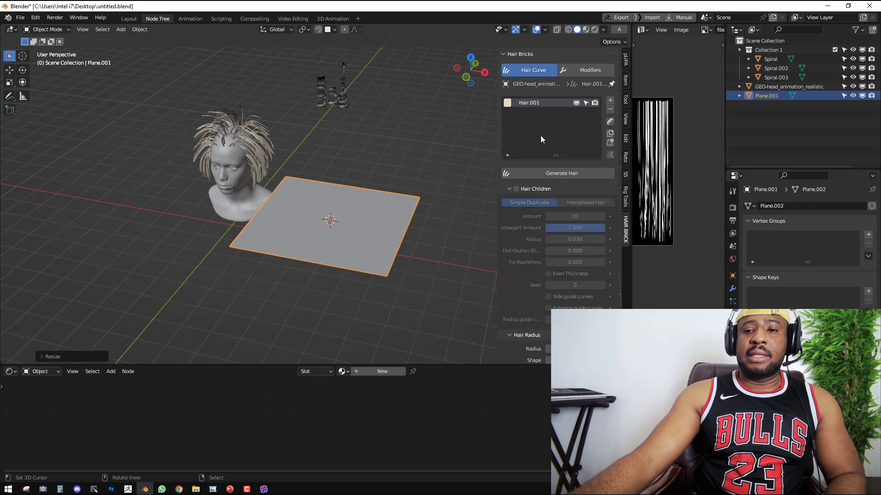
click(611, 84)
click(610, 100)
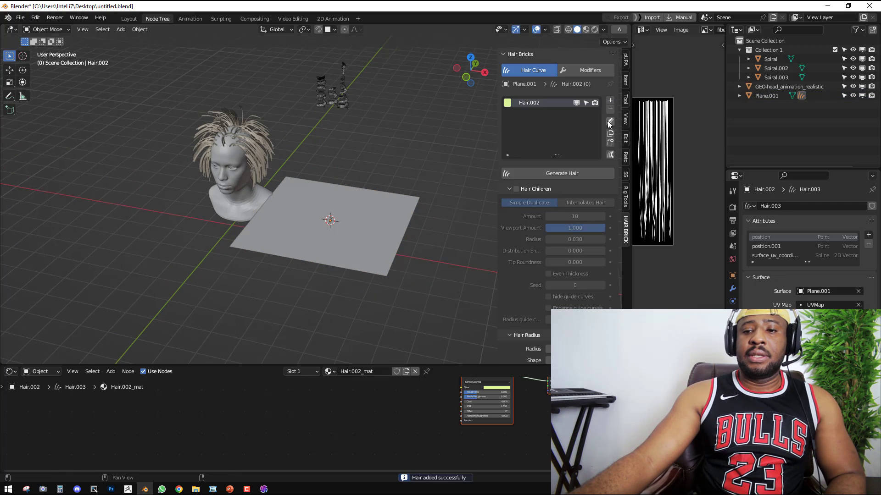
Add one hair curve near the middle of the plane with the Add brush and return to Object Mode.
key(shift+space)
click(349, 176)
click(342, 211)
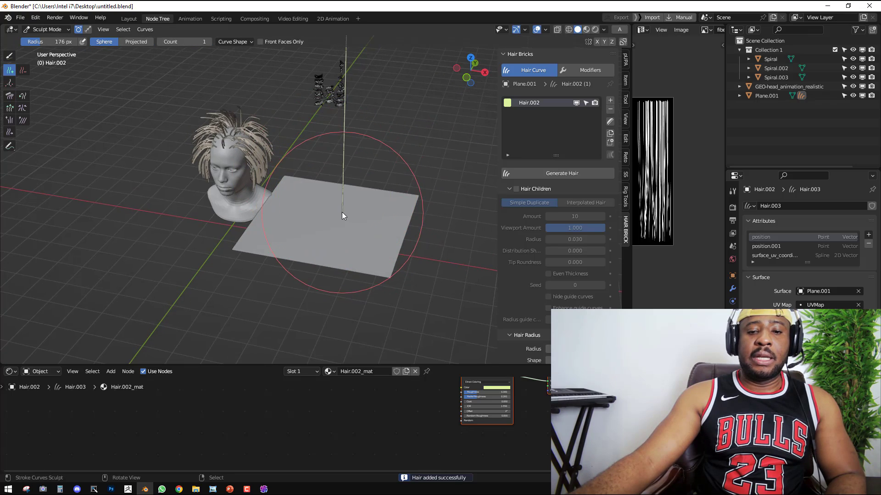
middle_drag(342, 212, 354, 194)
key(ctrl+Tab)
middle_drag(368, 134, 314, 197)
click(319, 192)
click(353, 164)
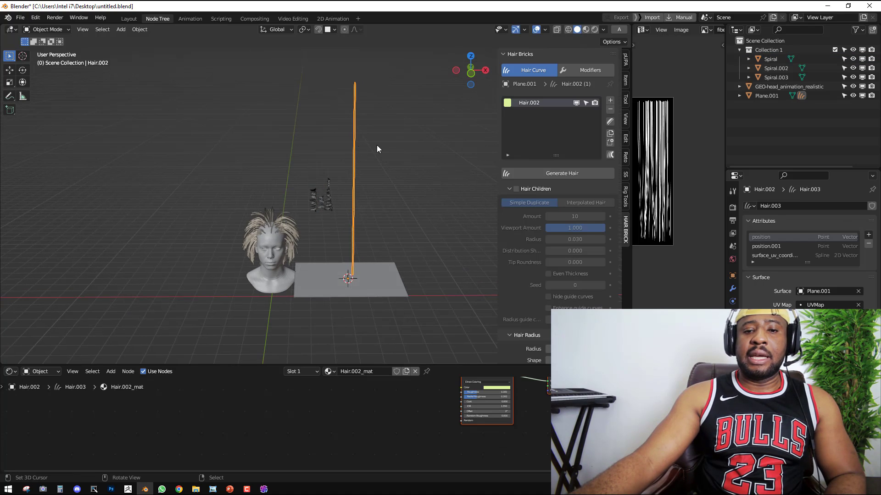
Add an Instancer hair modifier to the plane's hair with Collection 1 as its card collection.
click(585, 69)
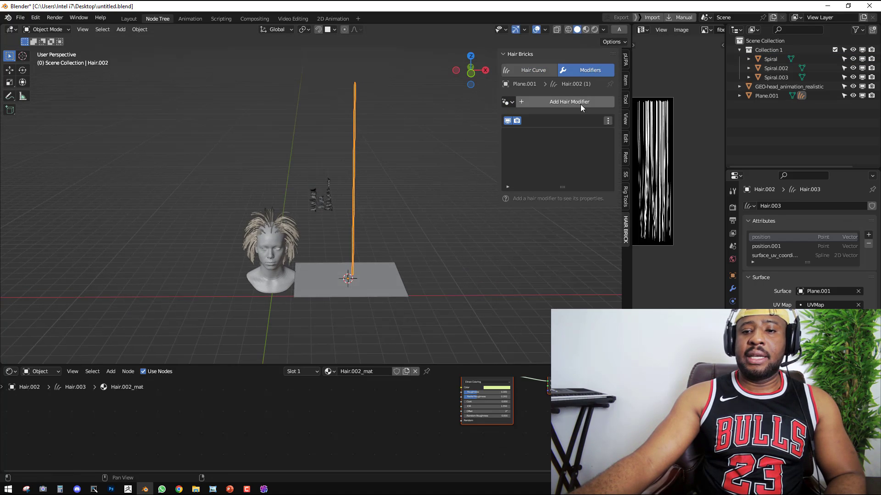
click(578, 101)
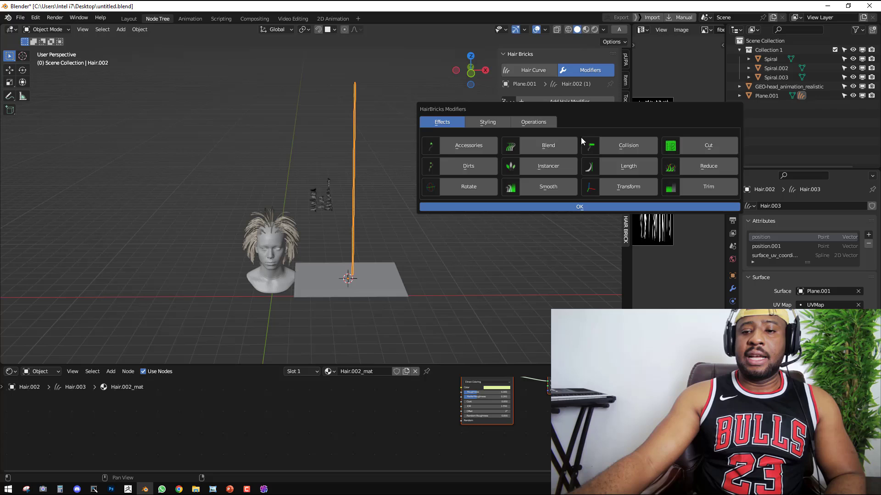
click(541, 167)
click(577, 221)
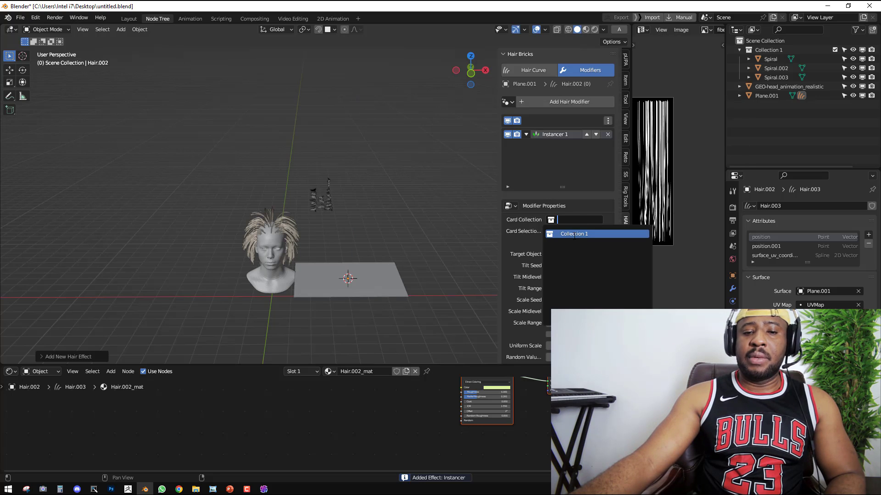
click(573, 234)
middle_drag(321, 184, 459, 161)
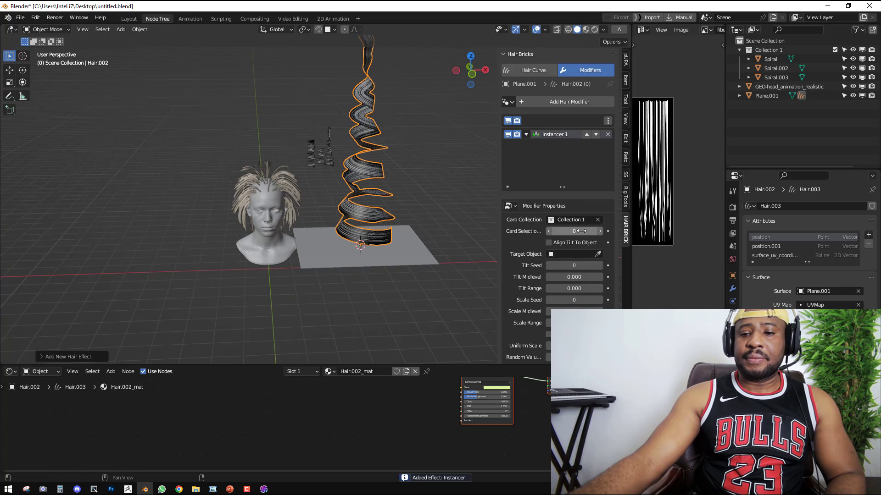
Set the Instancer's target object to Plane.001 and enable Align Tilt To Object.
click(405, 249)
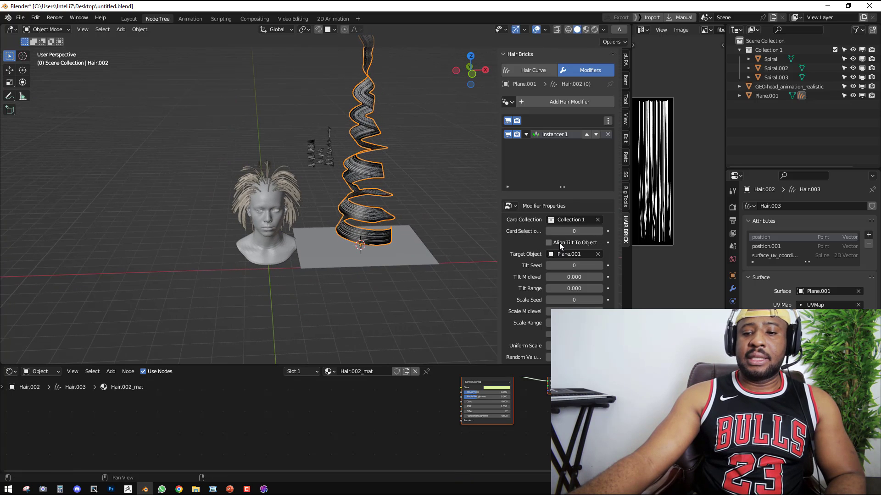
middle_drag(355, 186, 354, 190)
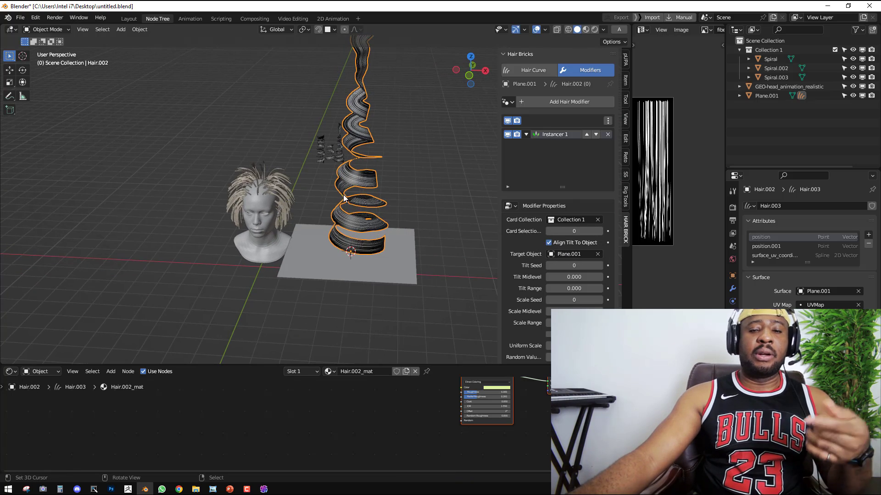
scroll(362, 183, down, 2)
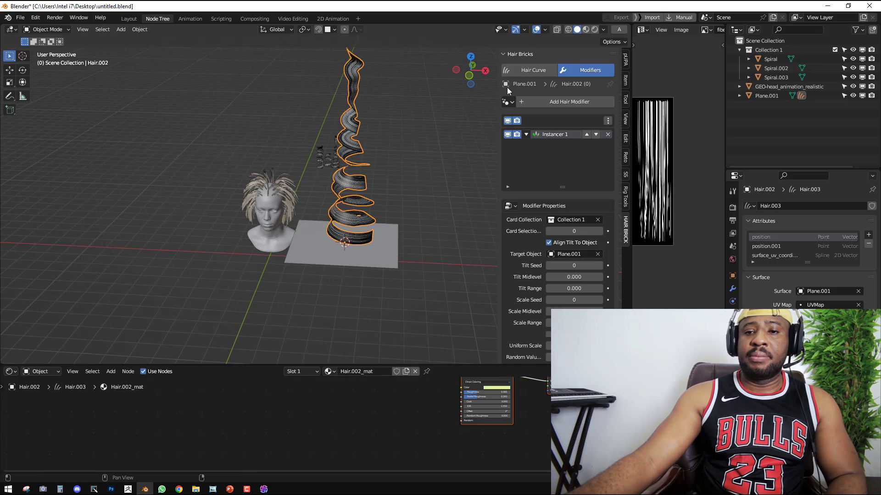
Start sculpting the plane's hair curve and enlarge the brush radius to 230 px.
click(529, 70)
click(609, 123)
scroll(385, 164, down, 2)
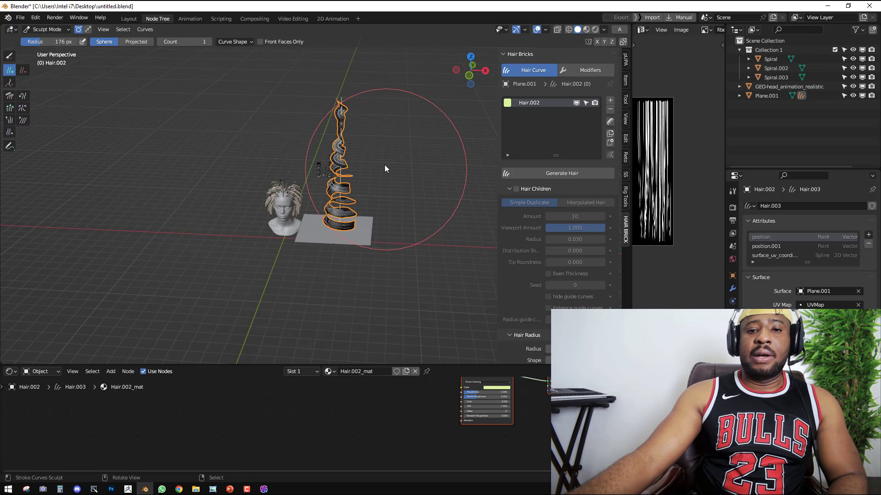
scroll(386, 180, up, 5)
scroll(385, 180, down, 1)
mouse_move(384, 180)
middle_down()
mouse_move(386, 132)
mouse_move(373, 133)
middle_up()
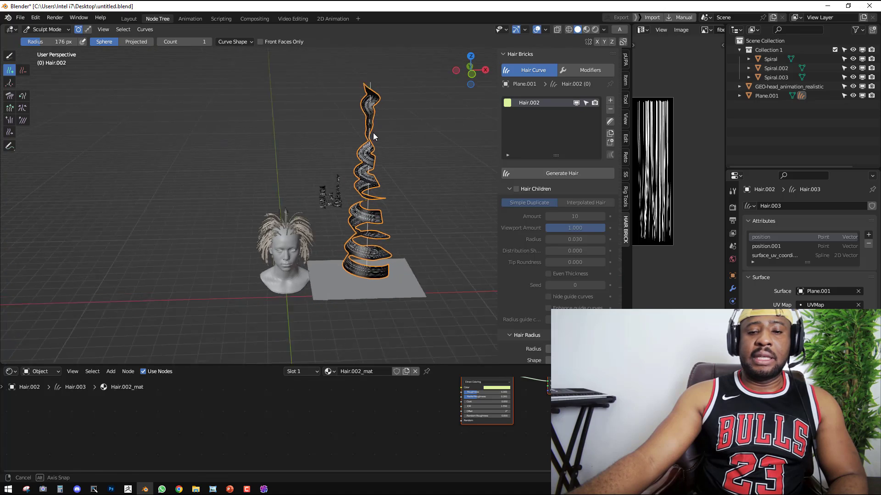
key(f)
click(398, 138)
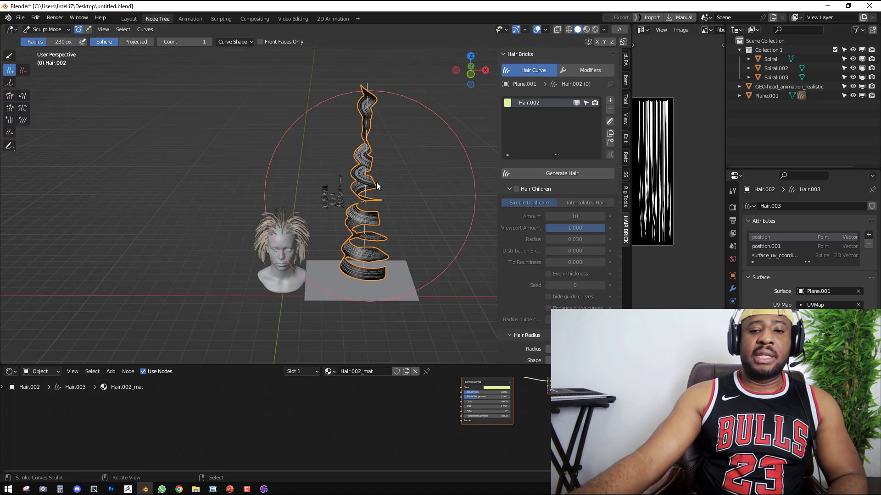
mouse_move(376, 182)
middle_down()
mouse_move(358, 145)
mouse_move(331, 153)
middle_up()
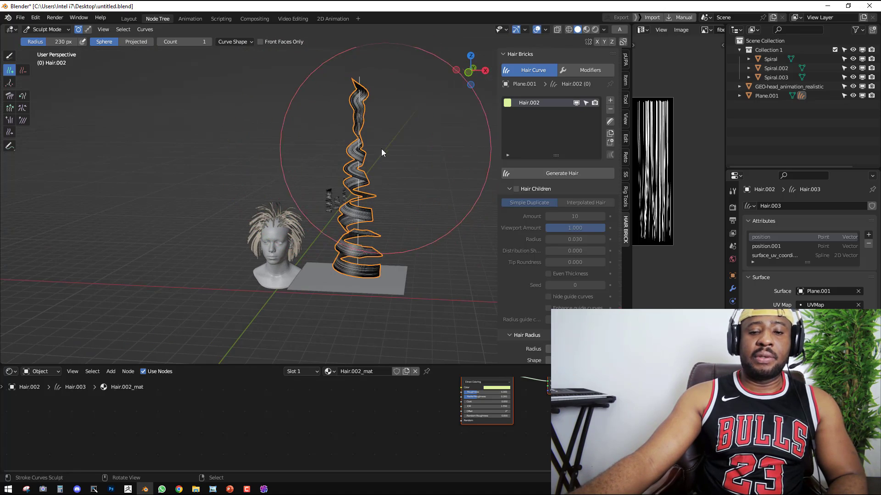
Bend the spiral strand on the plane into a curve with the Comb brush at a 144 px radius.
key(shift+space)
click(334, 170)
mouse_move(330, 193)
mouse_down()
mouse_move(414, 179)
mouse_move(342, 140)
mouse_up()
key(f)
click(306, 133)
mouse_move(288, 125)
mouse_down()
mouse_move(370, 108)
mouse_move(400, 121)
mouse_up()
drag(343, 156, 349, 101)
drag(366, 183, 296, 213)
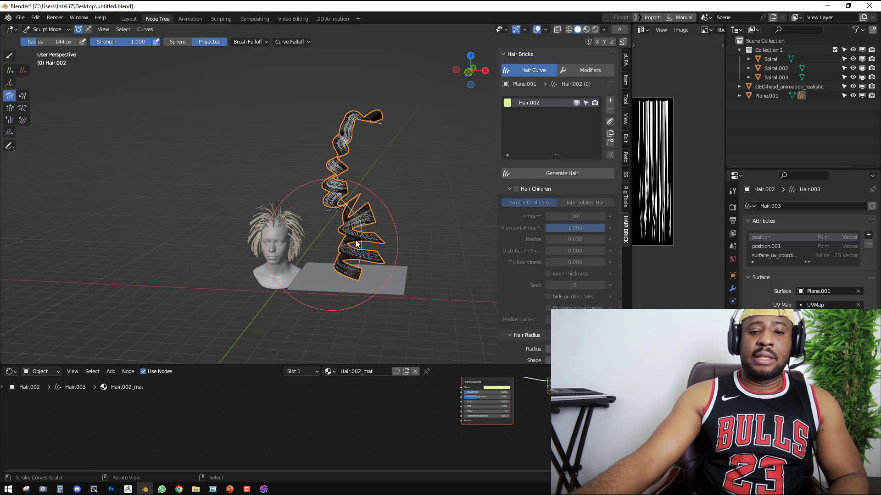
mouse_move(355, 240)
mouse_down()
mouse_move(397, 230)
mouse_move(376, 170)
mouse_move(385, 164)
mouse_up()
drag(383, 201, 419, 180)
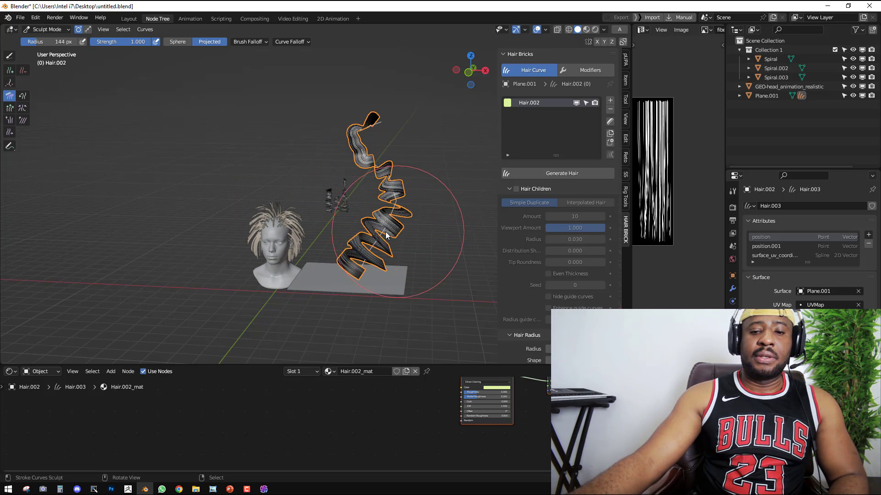
drag(398, 233, 329, 197)
mouse_move(370, 233)
mouse_down()
mouse_move(330, 202)
mouse_move(313, 220)
mouse_move(343, 238)
mouse_move(342, 195)
mouse_move(379, 171)
mouse_move(398, 131)
mouse_move(338, 173)
mouse_up()
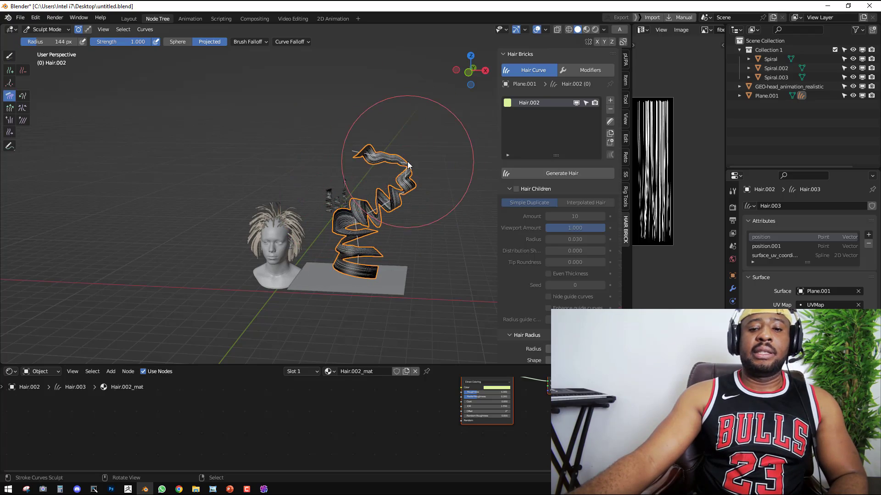
Return to Object Mode and examine the combed spiral strand on the plane from all around.
middle_drag(393, 159, 415, 174)
key(ctrl+Tab)
click(349, 181)
middle_drag(362, 183, 409, 201)
scroll(350, 161, up, 2)
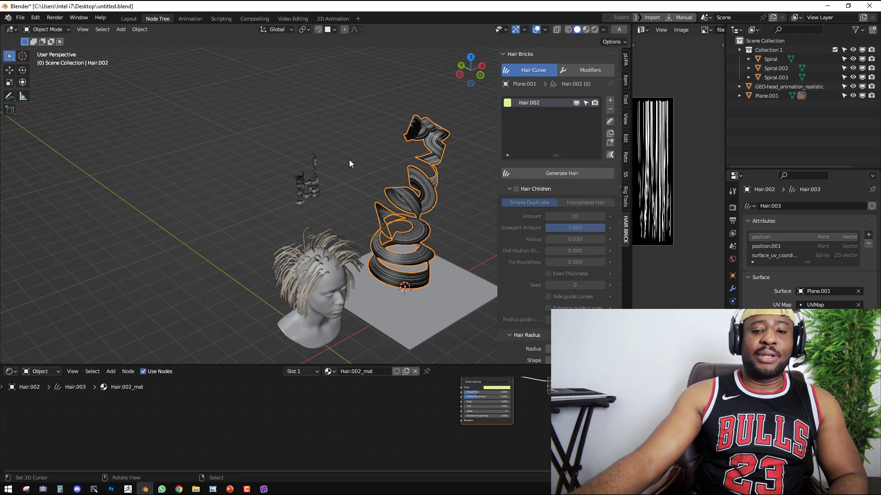
middle_drag(350, 161, 352, 185)
scroll(367, 200, down, 3)
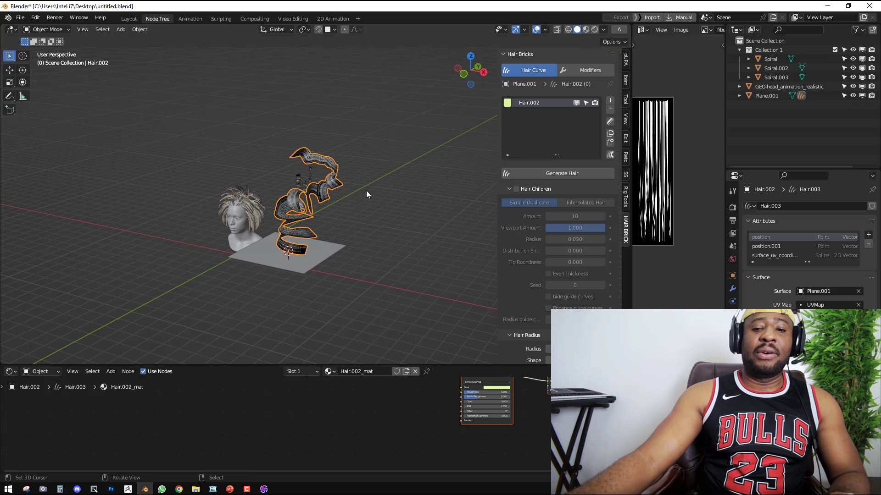
scroll(549, 256, down, 2)
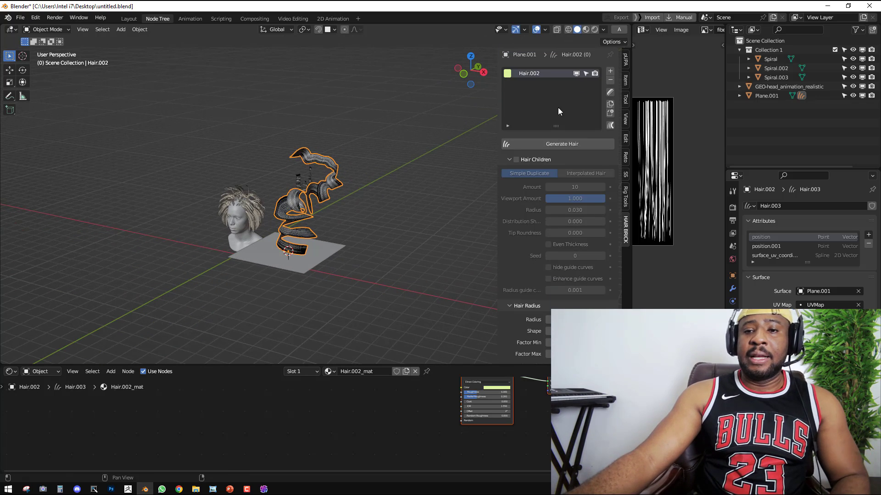
middle_drag(423, 147, 390, 151)
scroll(359, 177, up, 2)
mouse_move(359, 195)
middle_down()
mouse_move(303, 199)
mouse_move(362, 208)
middle_up()
middle_drag(313, 249, 322, 247)
Delete the plane together with its spiral hair strand.
key(b)
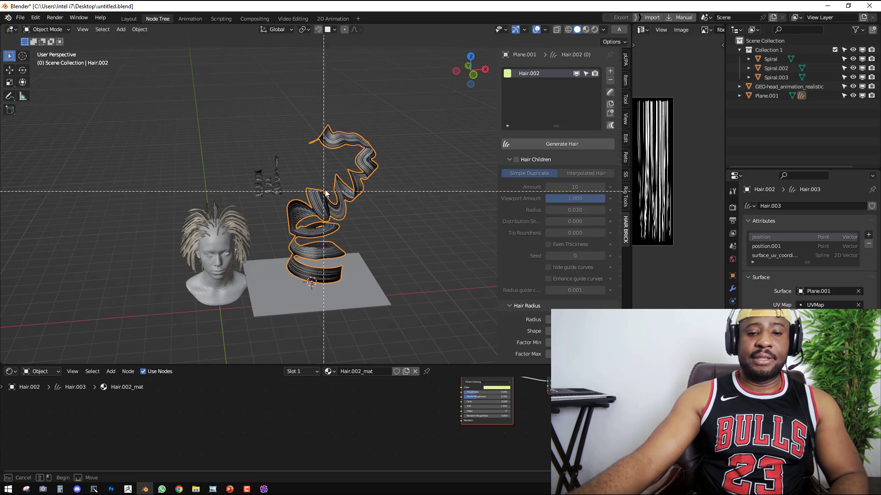
drag(324, 192, 347, 264)
key(Delete)
middle_drag(280, 211, 310, 178)
Select the head's hair, show its Hair Bricks modifiers and set the viewport shading to Material Preview.
click(310, 179)
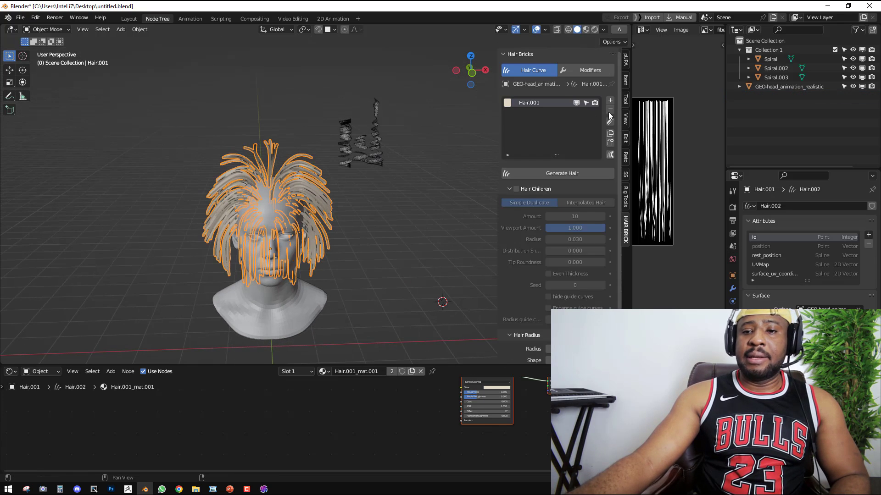
click(583, 71)
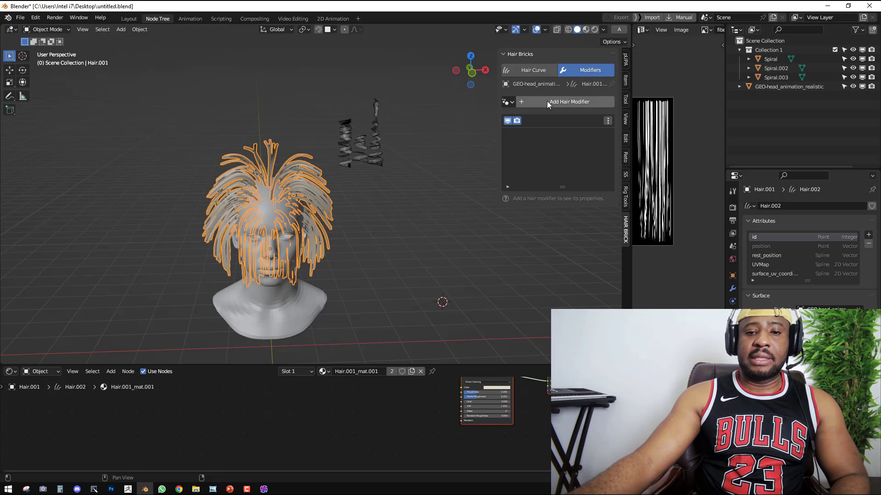
middle_drag(416, 171, 390, 174)
key(z)
click(403, 115)
key(z)
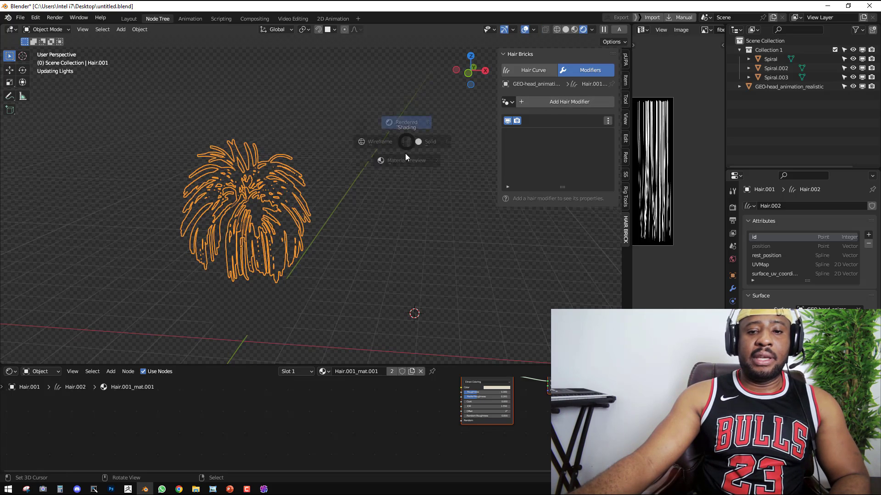
click(408, 191)
Examine the textured spiral cards up close and enlarge the node editor to show the Spiral's material nodes.
scroll(384, 143, up, 4)
click(327, 132)
scroll(330, 131, up, 6)
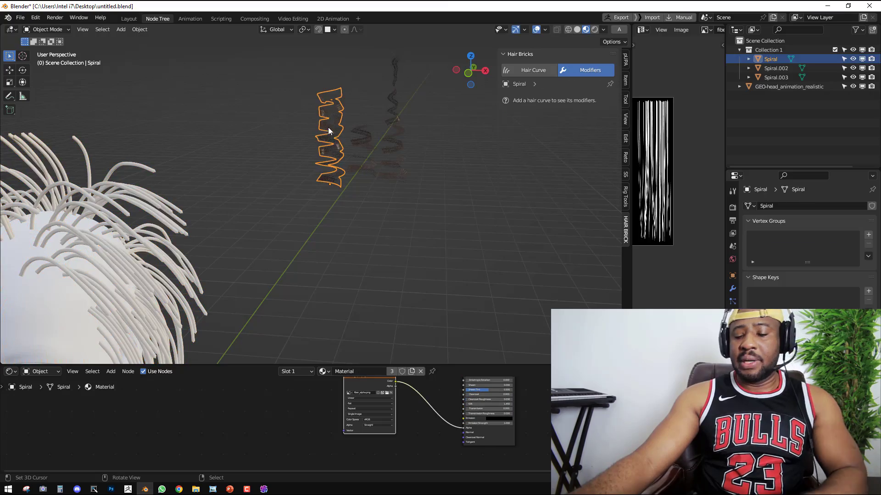
middle_drag(334, 142, 379, 137)
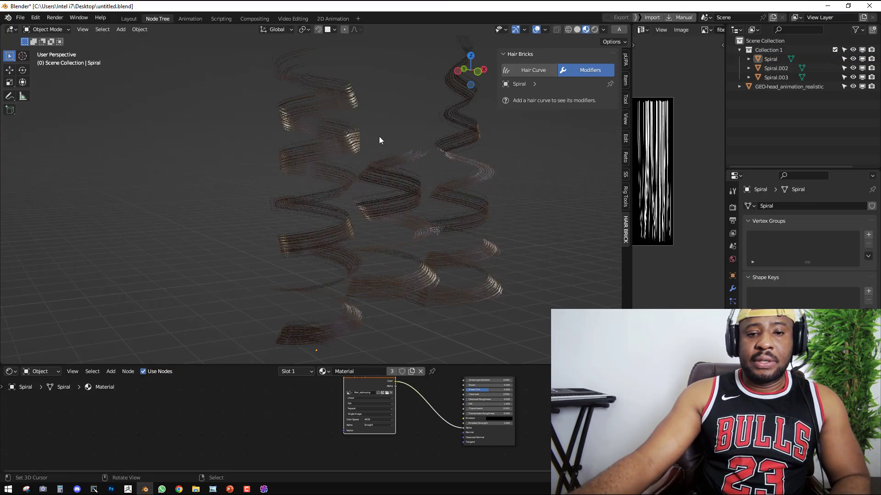
right_click(335, 145)
middle_drag(463, 177, 386, 209)
key(alt+a)
middle_drag(473, 382, 472, 397)
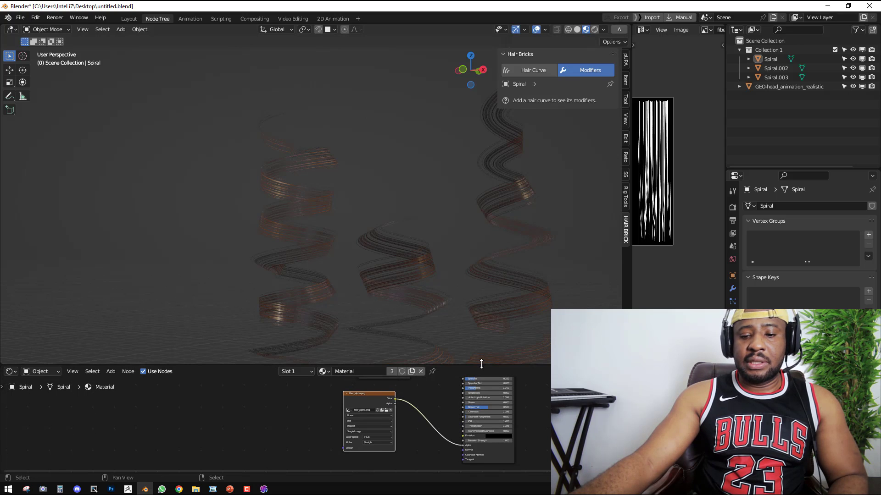
drag(481, 364, 495, 270)
middle_drag(502, 347, 486, 365)
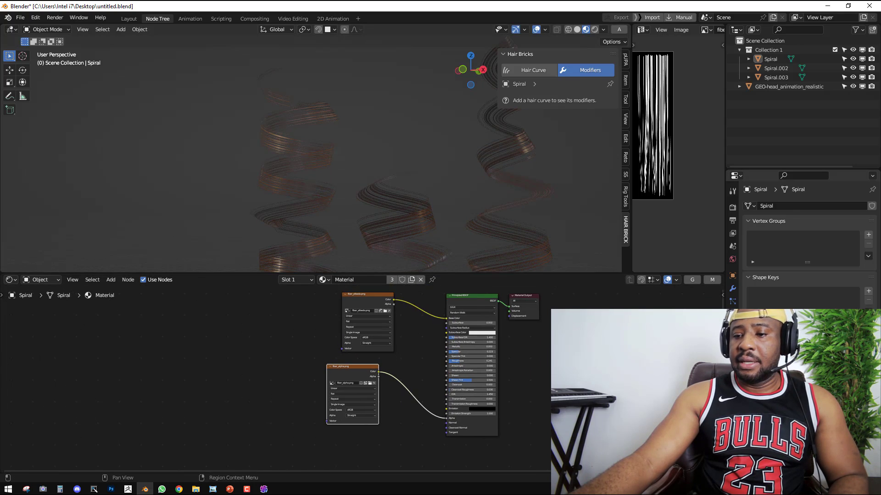
Open the Spiral's material settings and raise the roughness of its Principled BSDF.
click(733, 314)
click(732, 353)
scroll(809, 325, down, 7)
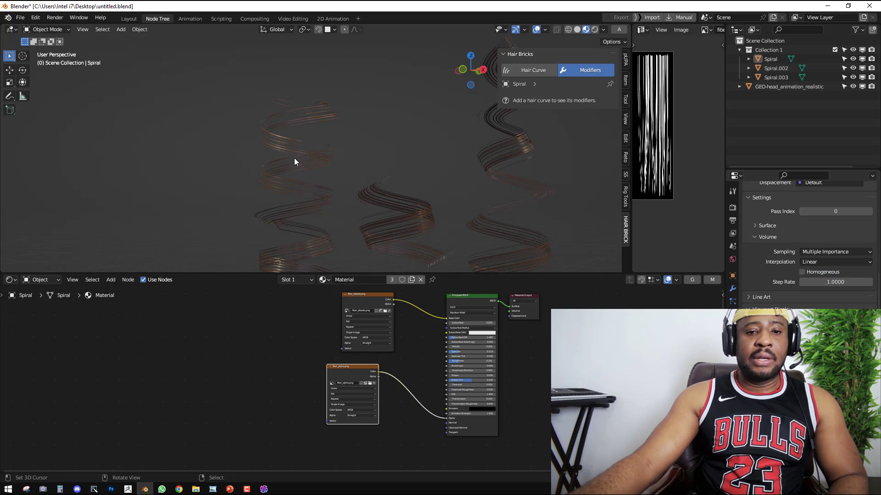
middle_drag(293, 158, 376, 193)
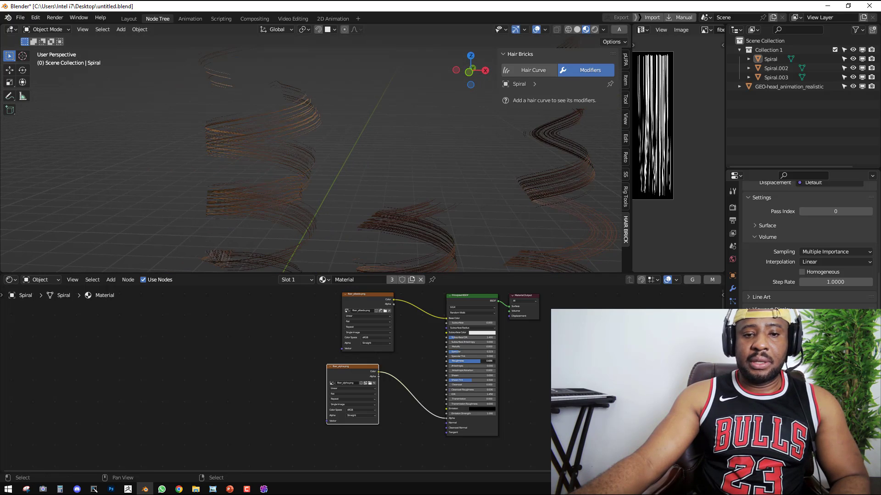
Add an Instancer hair modifier to the head's Hair.001 with Collection 1 as its card collection.
middle_drag(367, 193, 413, 120)
click(293, 149)
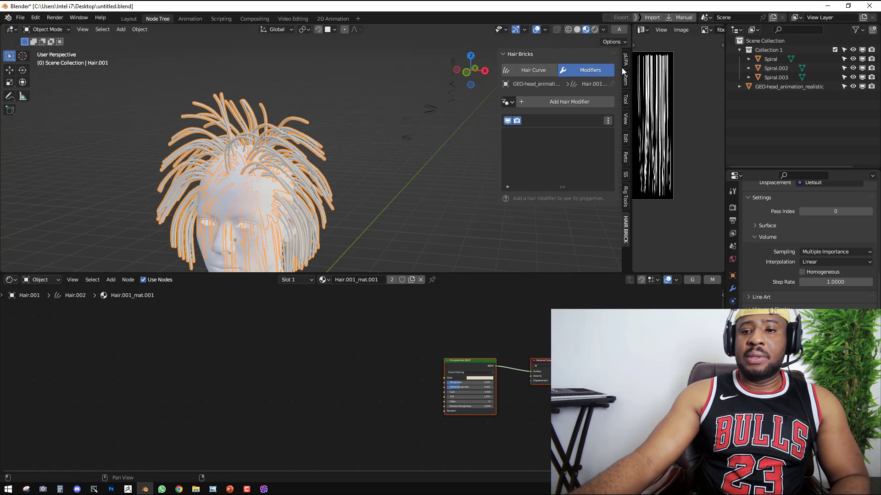
click(580, 100)
click(560, 161)
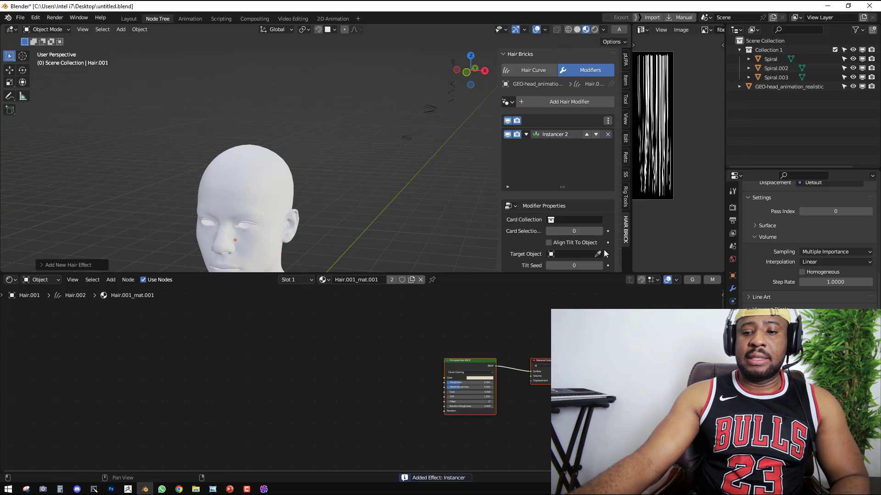
click(579, 220)
click(567, 234)
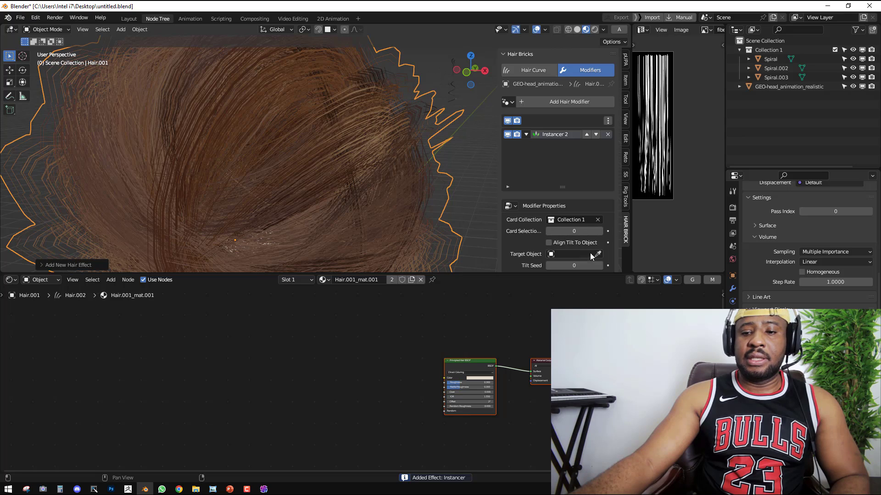
Set the Instancer's target object to GEO-head_animation_realistic and enable Align Tilt To Object.
click(578, 255)
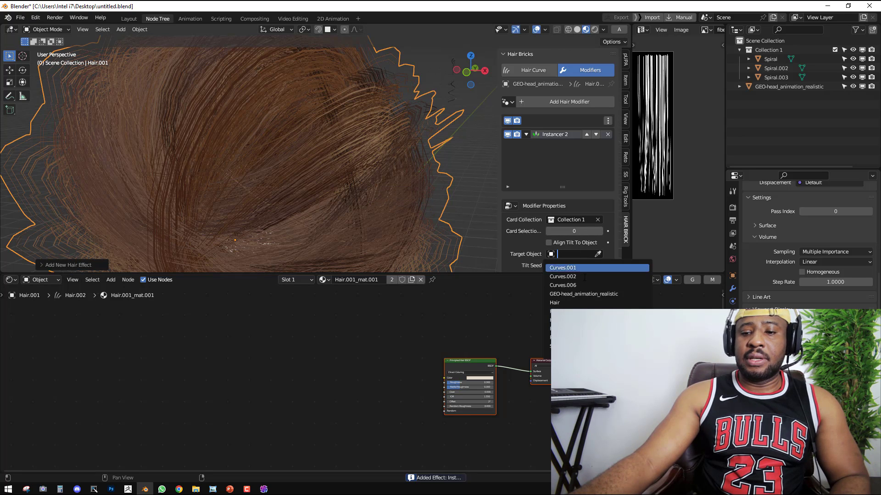
click(598, 253)
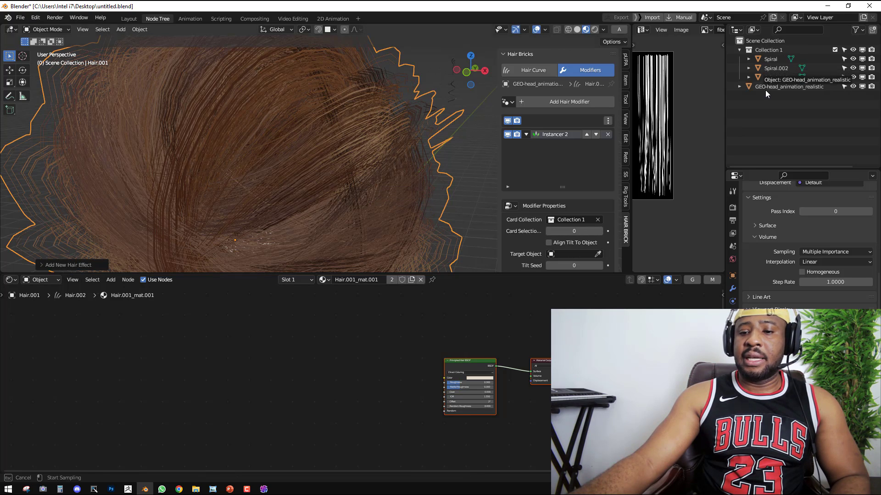
click(780, 87)
click(566, 240)
scroll(349, 183, down, 6)
shift+middle_drag(349, 206, 372, 161)
scroll(372, 161, up, 2)
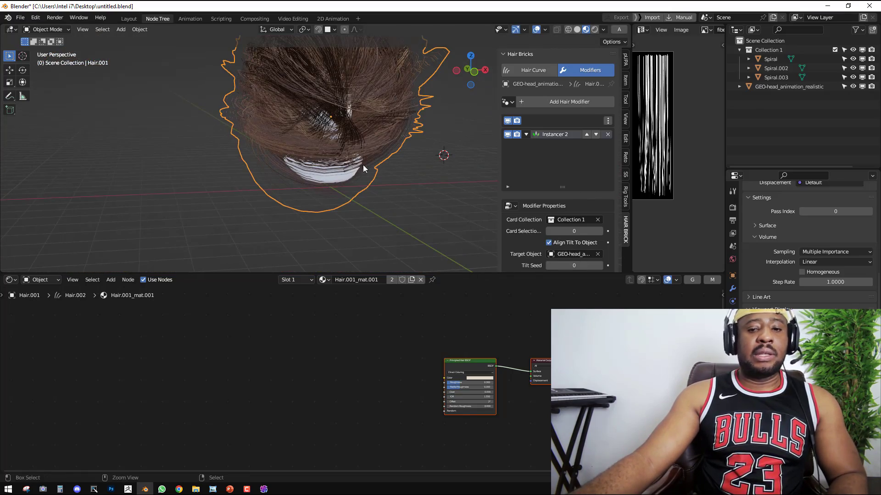
Enlarge the 3D viewport, lower the card scale of Hair.001's Instancer, clear the selection and inspect the curls around the head.
key(ctrl+space)
middle_drag(601, 281, 529, 230)
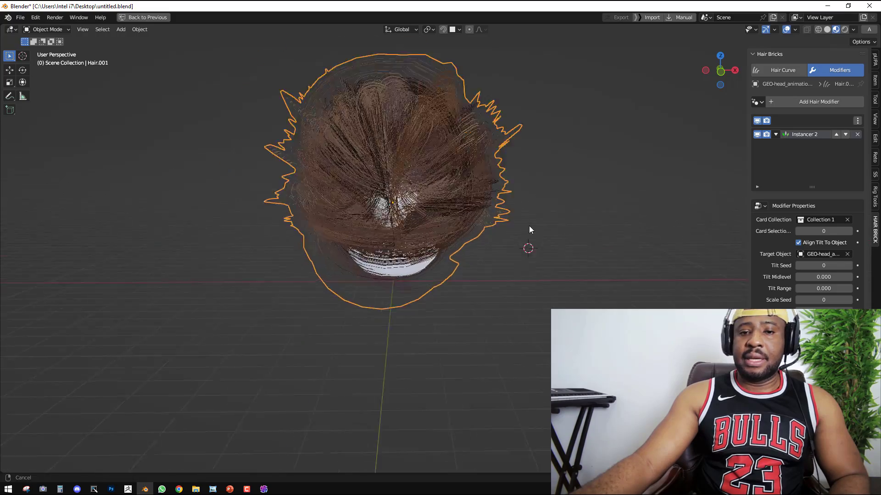
scroll(383, 217, up, 2)
drag(824, 312, 789, 312)
key(alt+a)
scroll(535, 166, up, 5)
shift+middle_drag(535, 166, 345, 247)
scroll(550, 264, up, 2)
scroll(345, 248, down, 4)
middle_drag(414, 274, 454, 268)
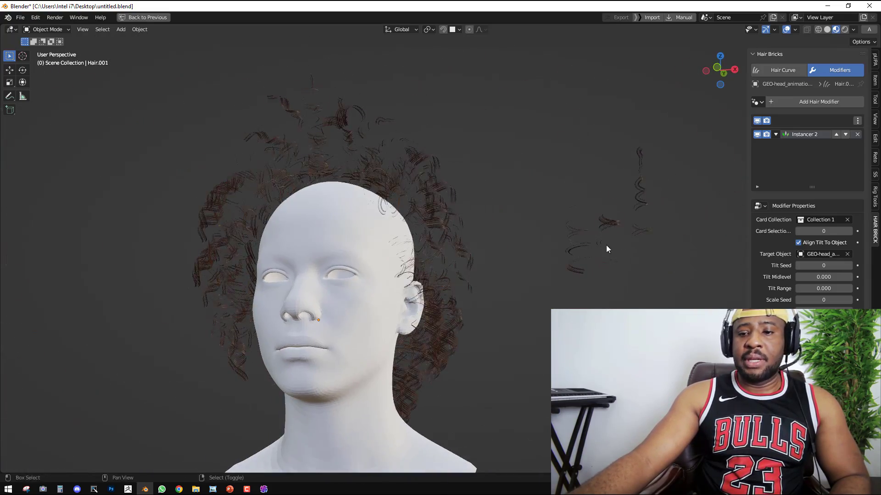
Rotate the Spiral.002 card slightly in front view and apply its rotation and scale.
shift+middle_drag(606, 248, 561, 266)
key(KP_1)
click(546, 231)
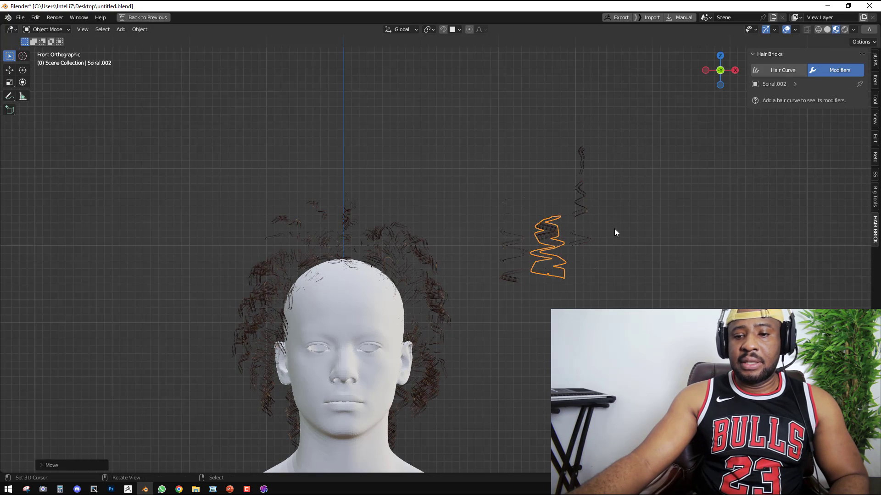
scroll(582, 235, up, 2)
key(r)
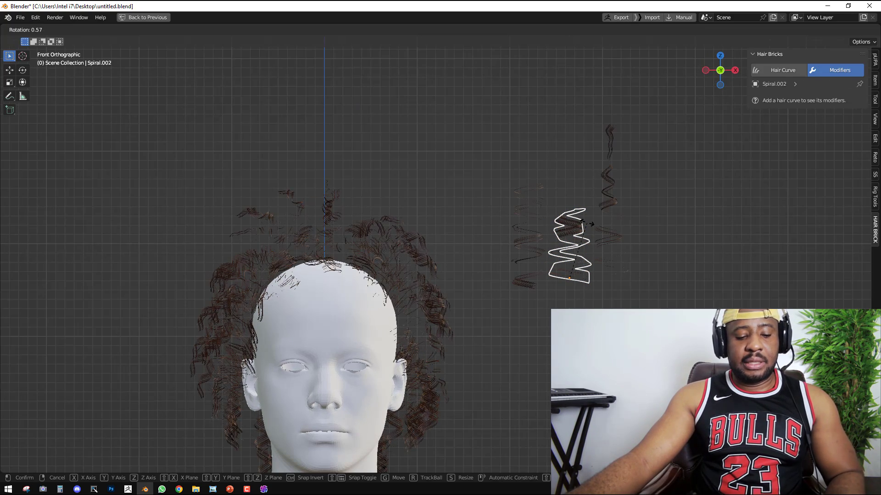
click(670, 240)
key(ctrl+a)
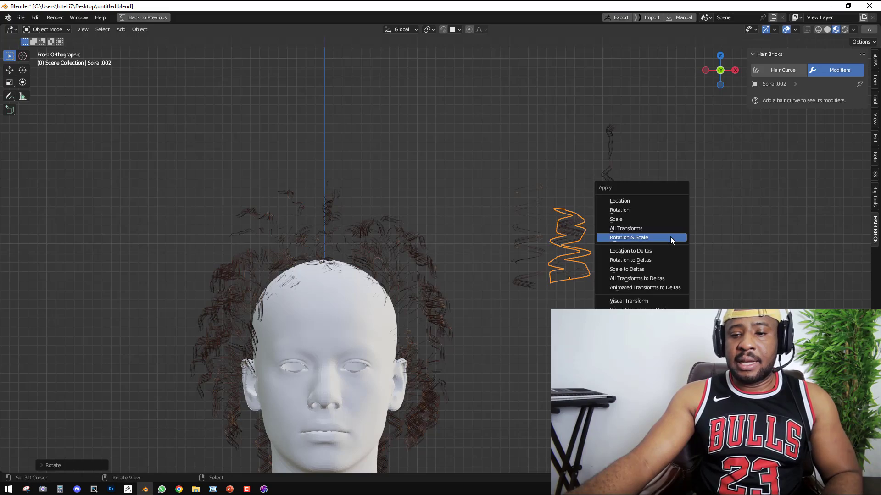
click(670, 237)
Move the Spiral and Spiral.003 cards out of Collection 1 into the Scene Collection and hide them.
scroll(382, 247, up, 3)
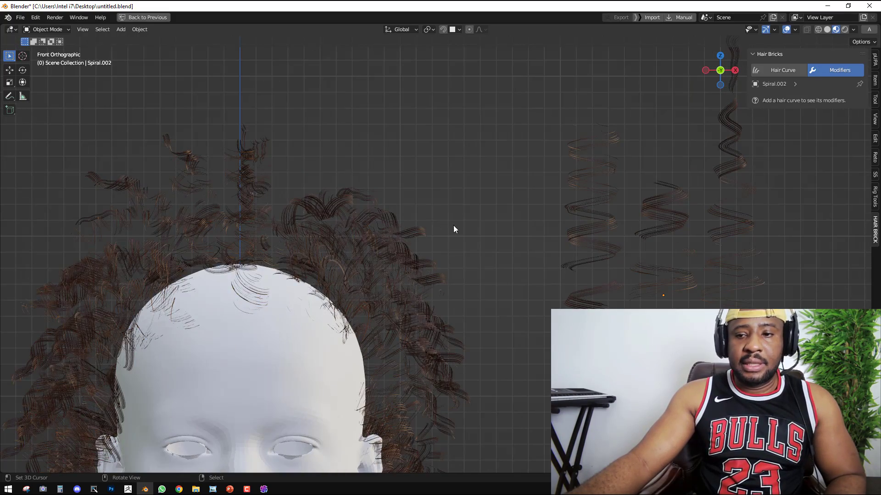
scroll(459, 232, down, 5)
scroll(475, 234, up, 4)
click(566, 216)
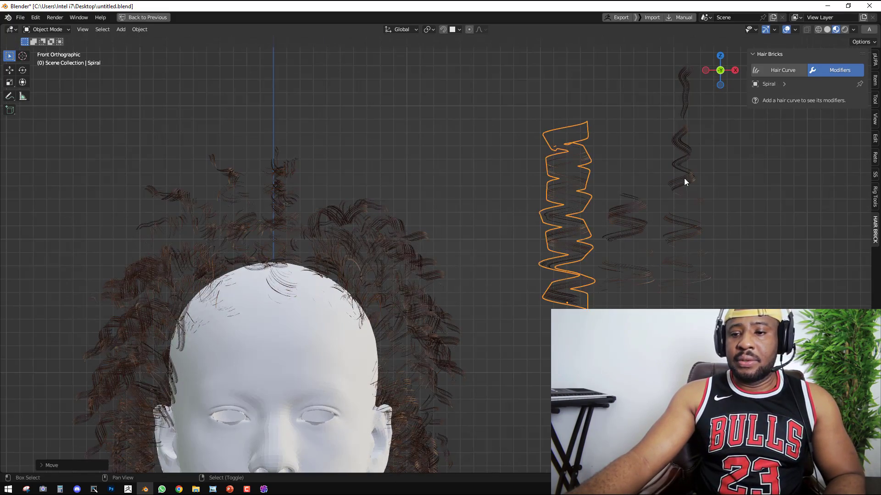
shift+click(683, 178)
key(m)
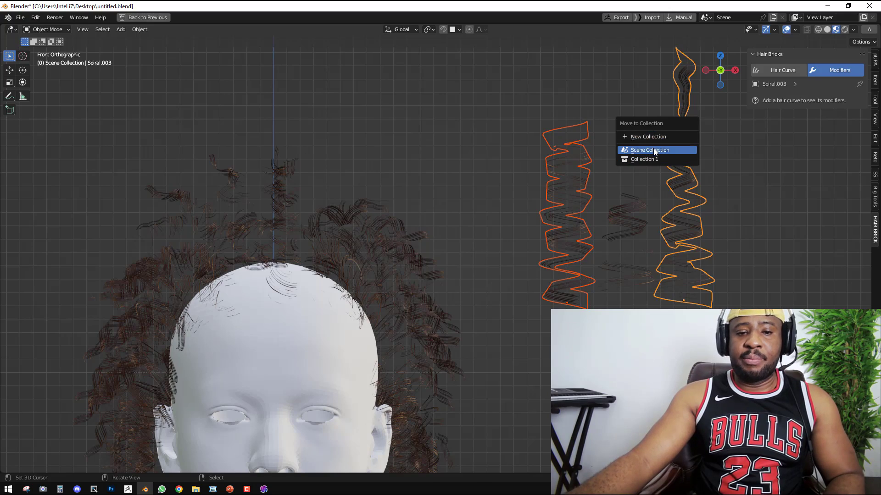
click(653, 149)
key(h)
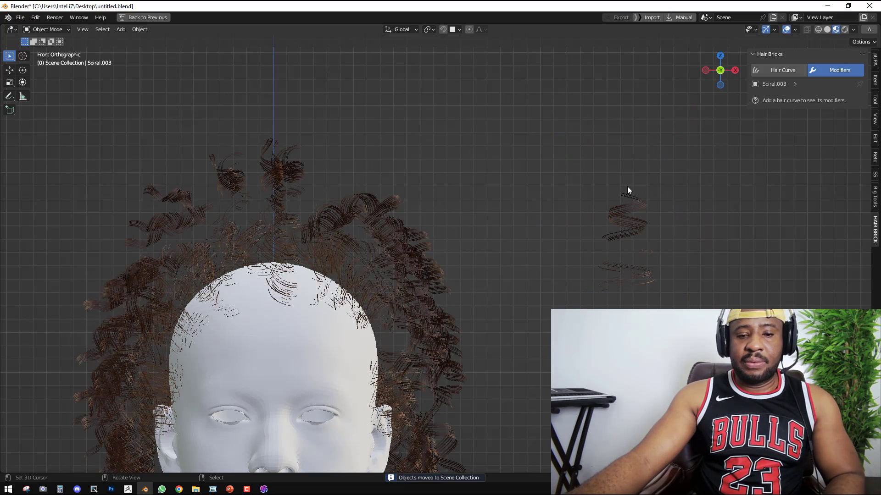
Rotate the Spiral.002 card 180° about the global Y axis and apply the rotation.
click(628, 215)
scroll(321, 220, up, 3)
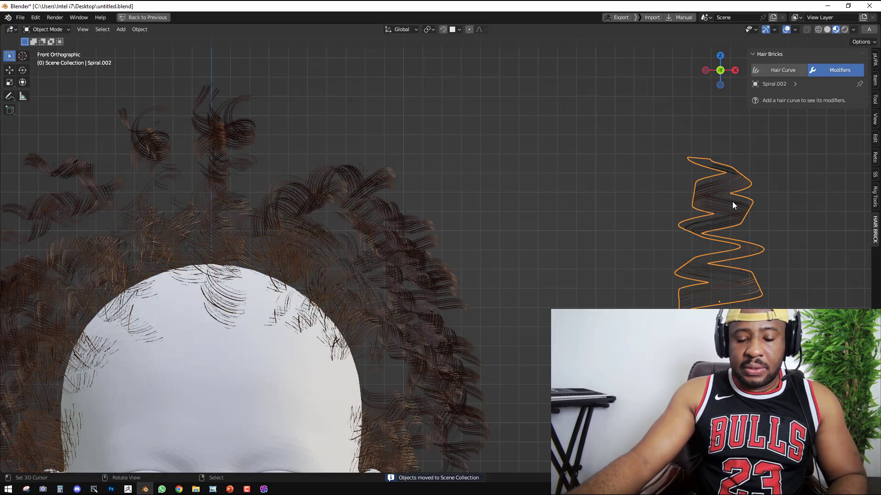
text(rz1)
text(80)
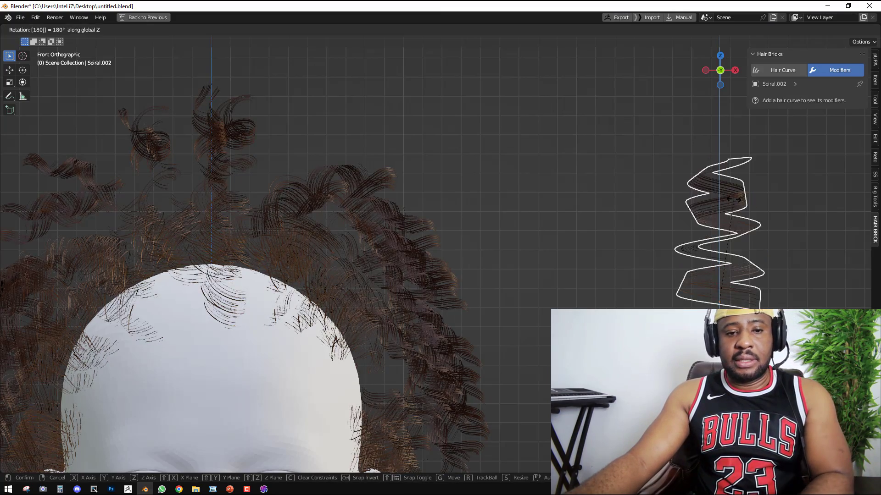
right_click(733, 199)
text(ry180)
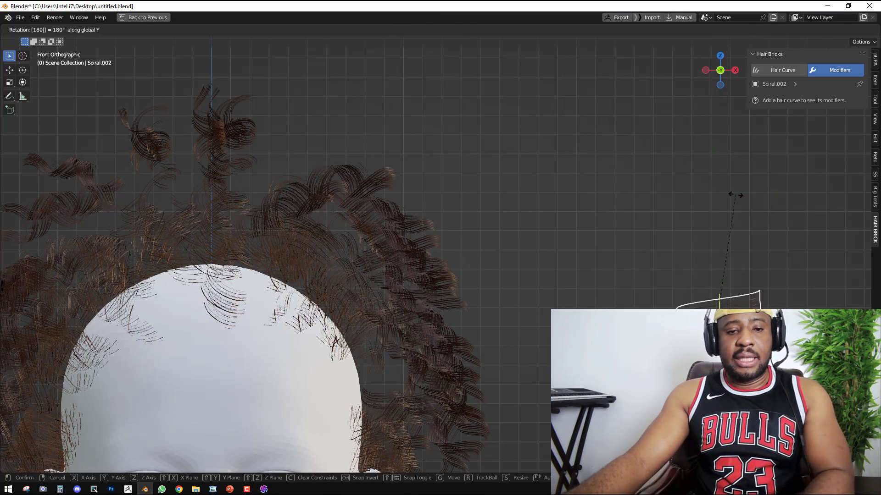
click(736, 197)
key(ctrl+a)
click(718, 206)
Inspect the curls on the head and scale the Spiral.002 card up by a factor of about 1.15.
middle_drag(302, 183, 417, 136)
mouse_move(415, 159)
middle_down()
mouse_move(429, 157)
mouse_move(397, 144)
mouse_move(458, 172)
mouse_move(256, 157)
mouse_move(440, 241)
mouse_move(483, 246)
mouse_move(485, 238)
mouse_move(462, 225)
mouse_move(485, 227)
mouse_move(495, 257)
middle_up()
click(285, 177)
key(shift+z)
key(shift+z)
scroll(485, 233, down, 2)
click(539, 306)
key(s)
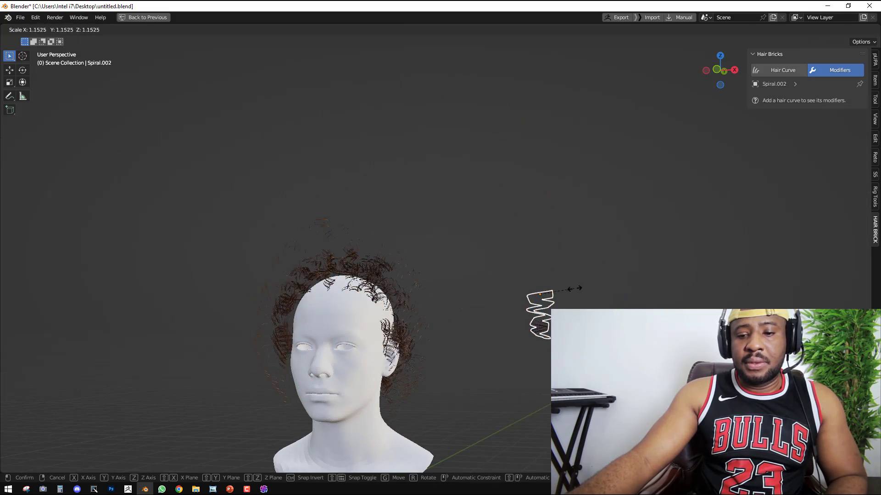
click(575, 287)
Set the extension of both image textures in the card material to Clip and check the hair on the head.
key(KP_1)
key(ctrl+space)
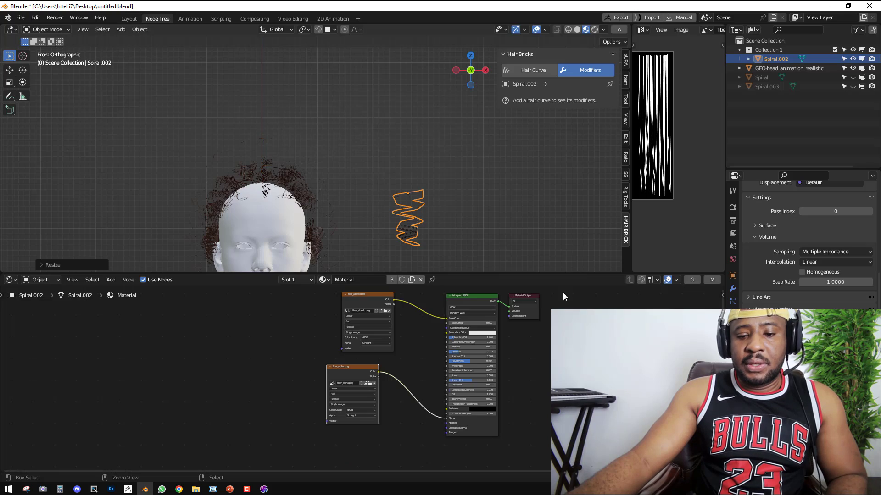
scroll(400, 366, up, 2)
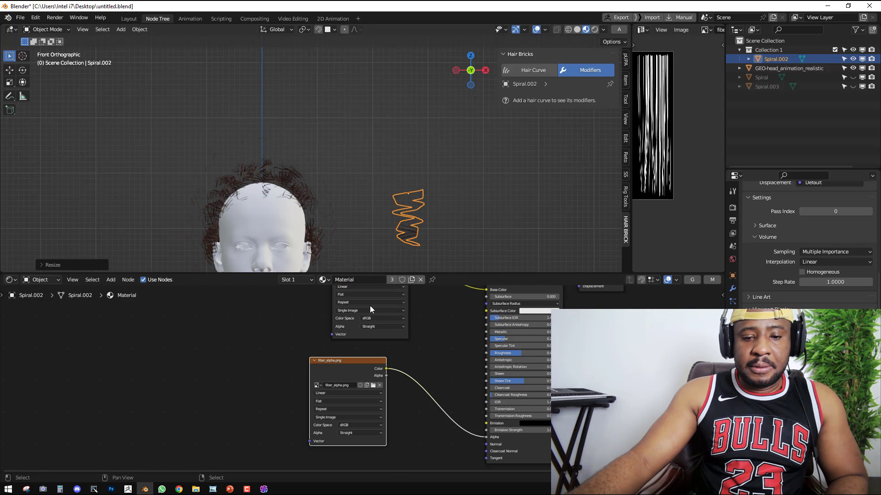
click(353, 324)
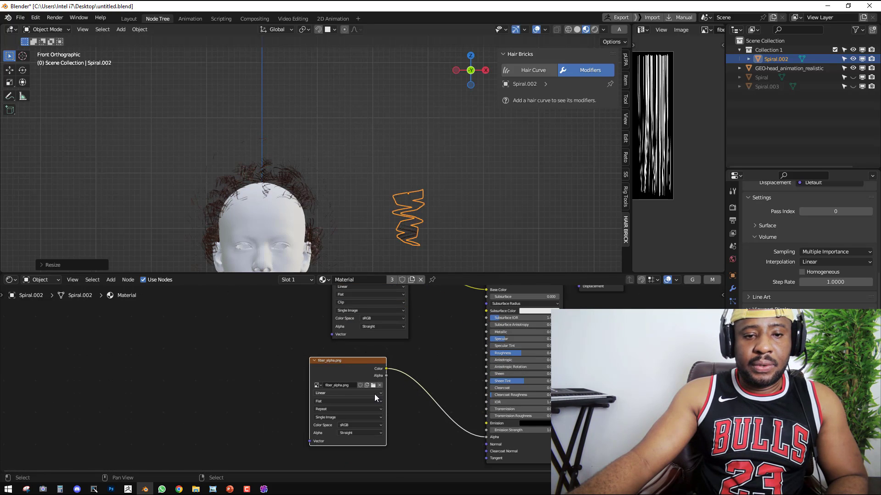
scroll(374, 395, up, 1)
click(344, 393)
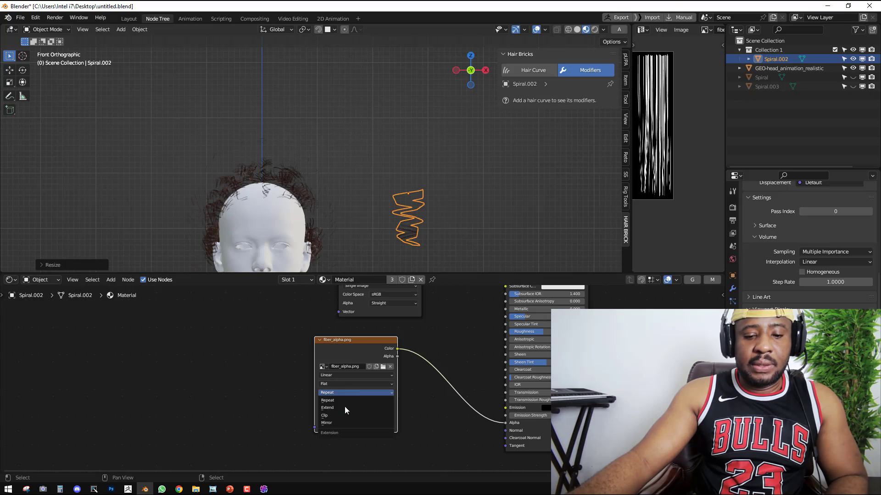
click(339, 416)
key(ctrl+space)
scroll(487, 247, up, 3)
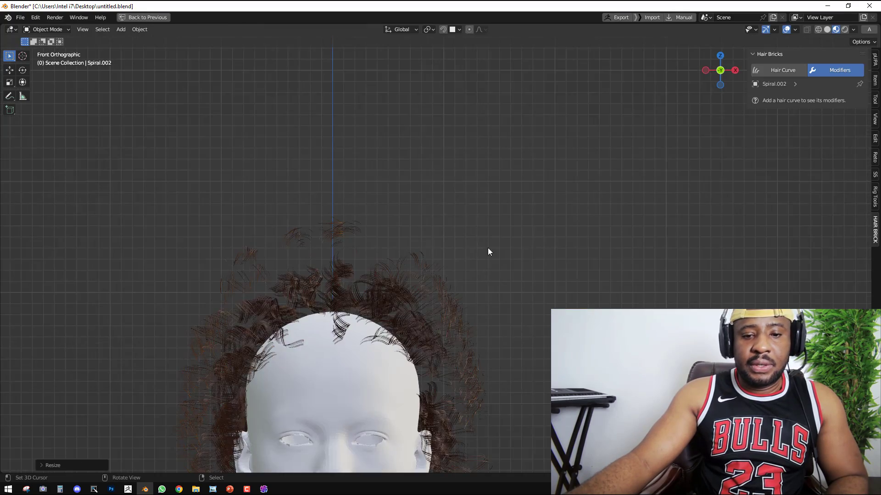
middle_drag(488, 183, 584, 252)
middle_drag(471, 308, 511, 266)
middle_drag(361, 294, 298, 257)
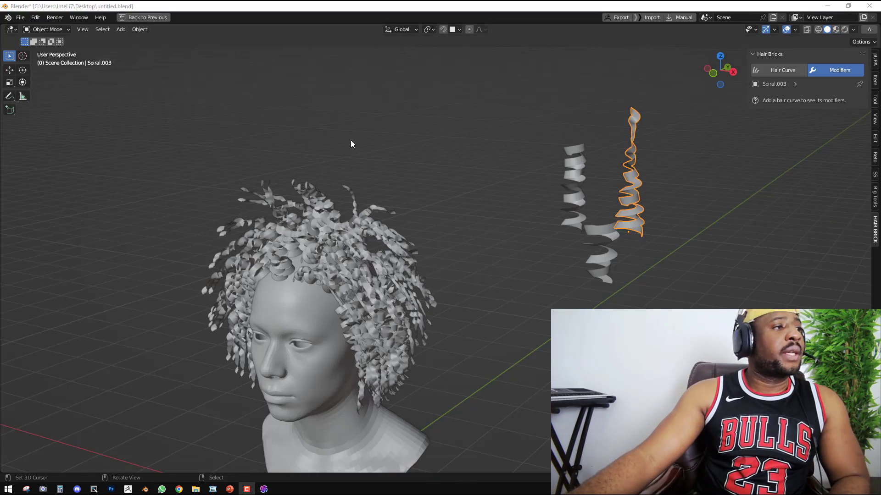
Try rendered shading on the hair and set the viewport to Material Preview.
middle_drag(350, 142, 568, 169)
key(Tab)
key(Tab)
key(z)
click(487, 146)
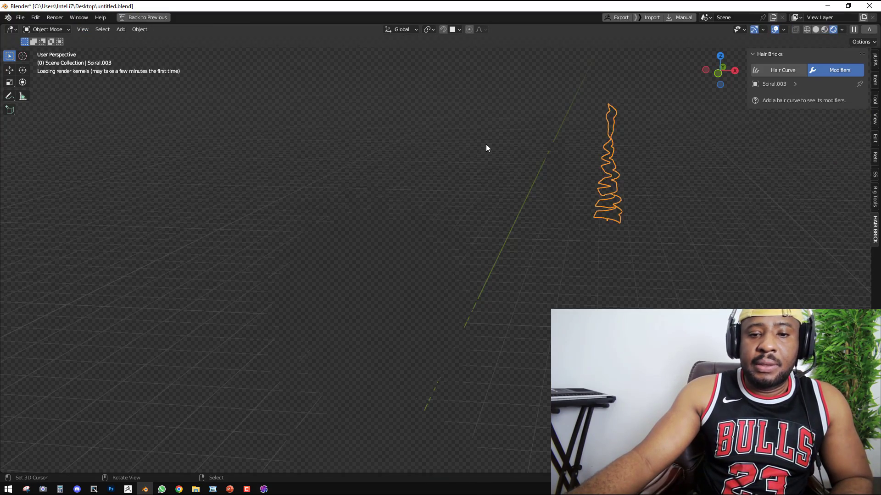
scroll(478, 199, up, 2)
key(z)
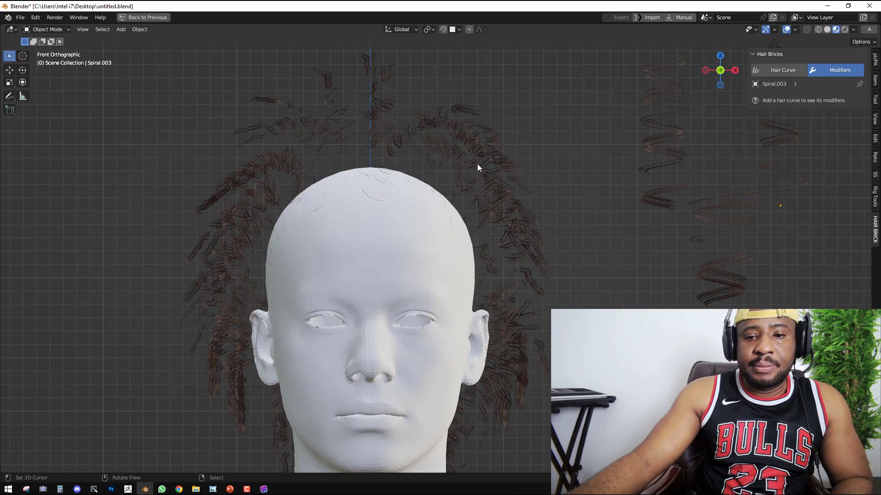
Select the Spiral card, change its material's transparency blending and check the curls around the head up close.
scroll(477, 164, up, 4)
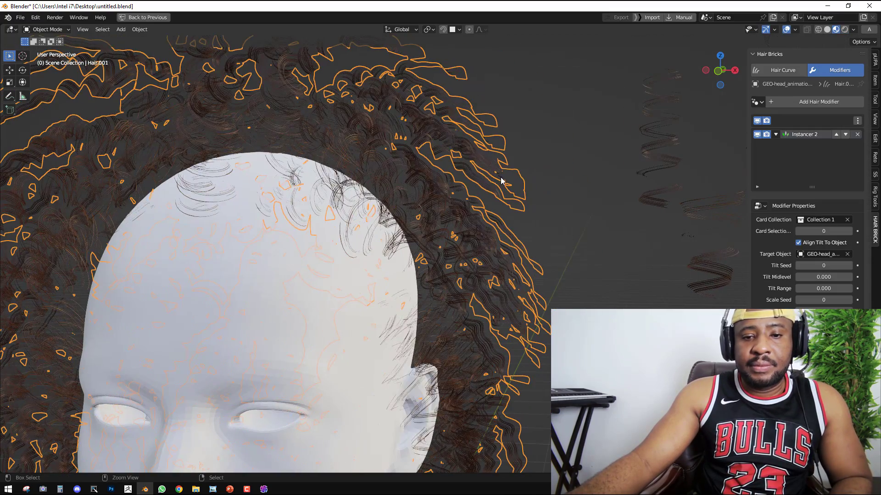
scroll(509, 184, down, 5)
click(595, 194)
key(ctrl+space)
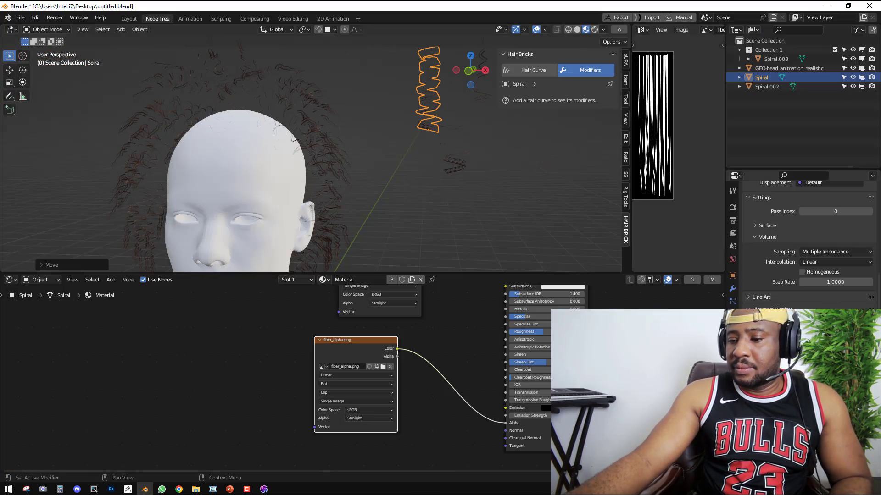
key(ctrl+space)
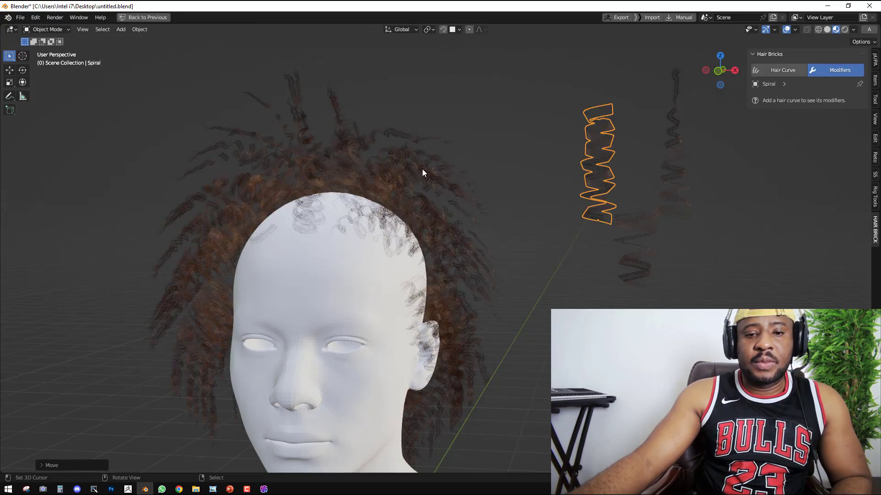
middle_drag(400, 200, 442, 188)
scroll(409, 155, up, 6)
scroll(402, 212, down, 4)
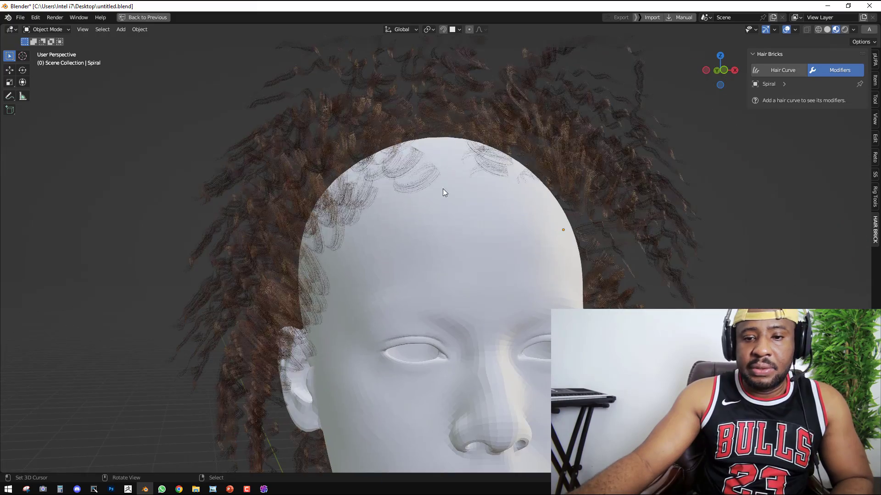
Create a new material for GEO-head_animation_realistic and darken its base color.
click(456, 220)
key(ctrl+space)
click(799, 246)
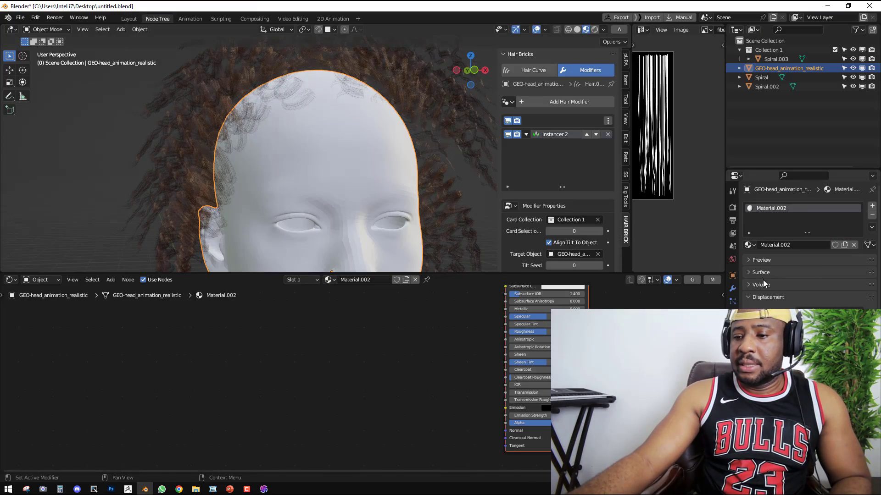
click(830, 324)
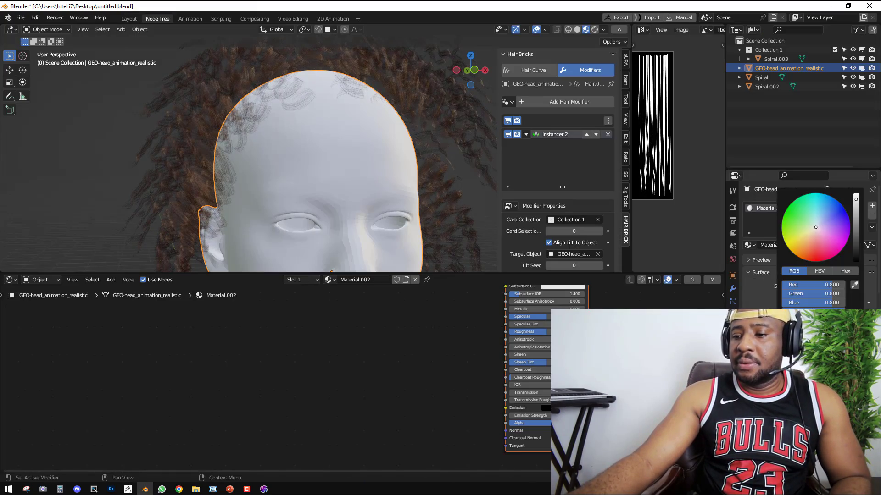
click(856, 237)
Enlarge the 3D viewport and apply Shade Smooth to the head.
key(ctrl+space)
right_click(624, 213)
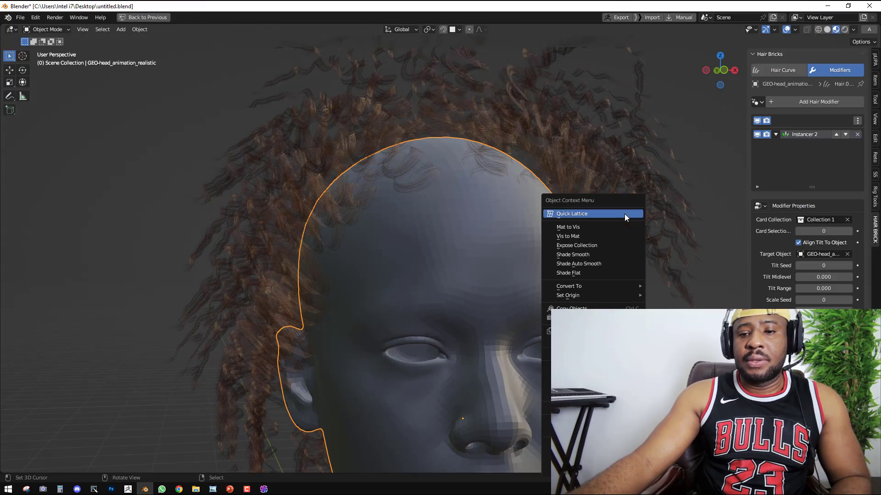
click(583, 255)
scroll(547, 218, down, 3)
middle_drag(548, 218, 452, 183)
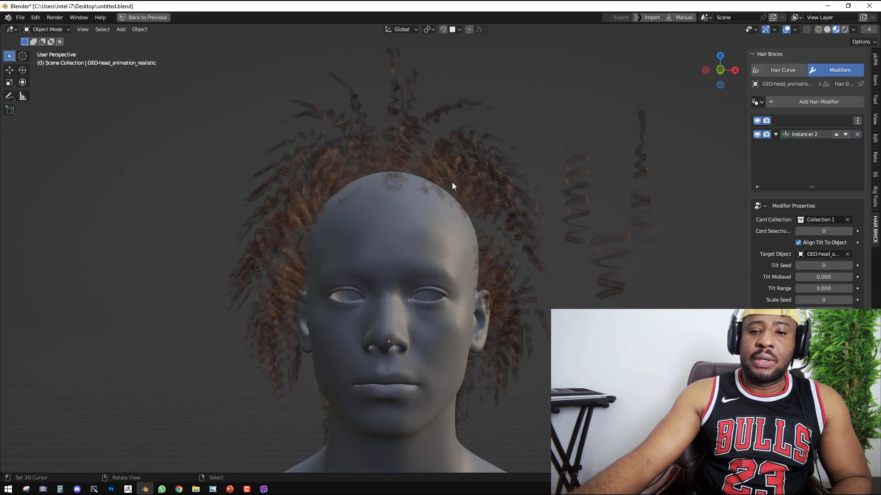
Enable Hair Children on Hair.001 and set their type to Interpolated Hair.
click(452, 183)
click(784, 71)
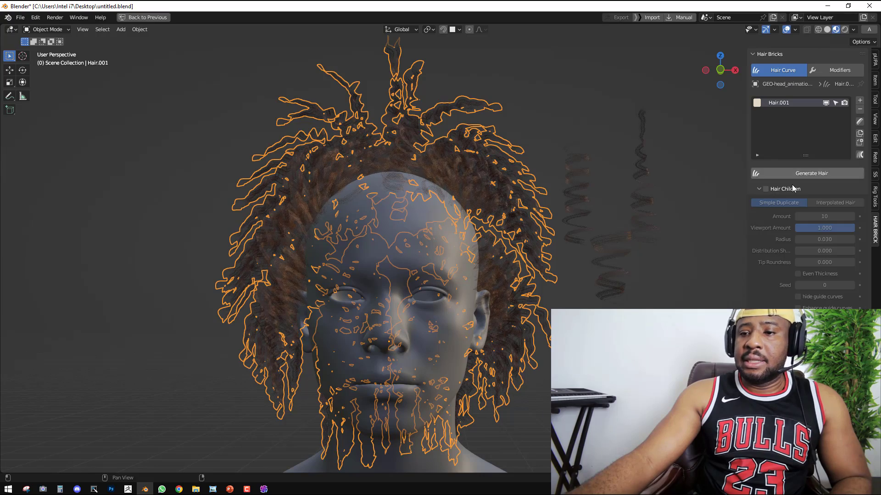
click(765, 189)
click(845, 203)
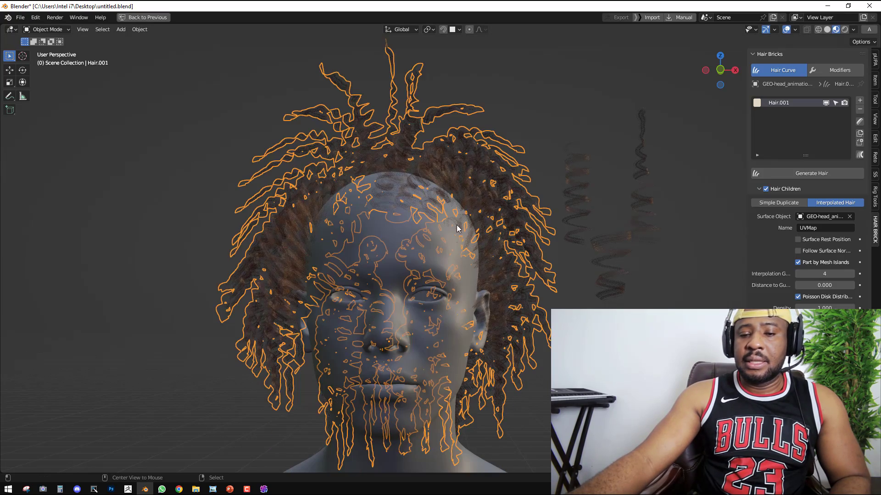
Try a density of 5 for the interpolated hair children and inspect the coverage on the head.
key(KP_1)
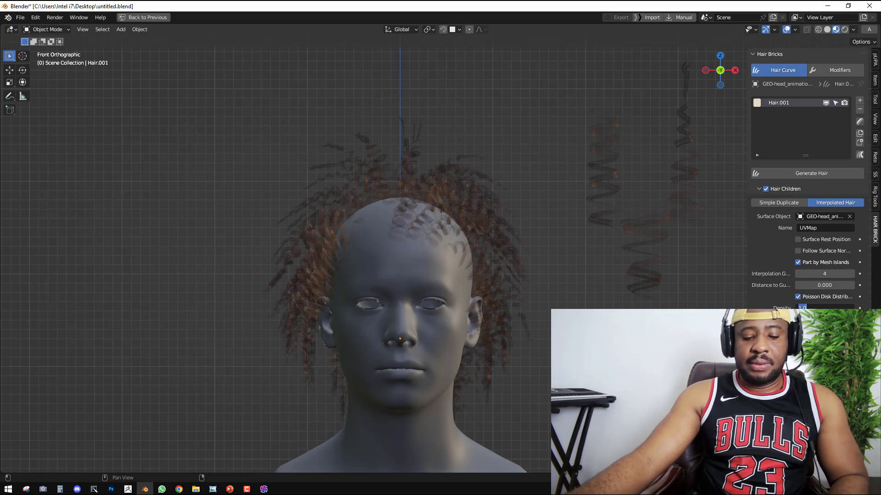
text(5)
key(Return)
scroll(475, 222, down, 3)
middle_drag(477, 221, 506, 231)
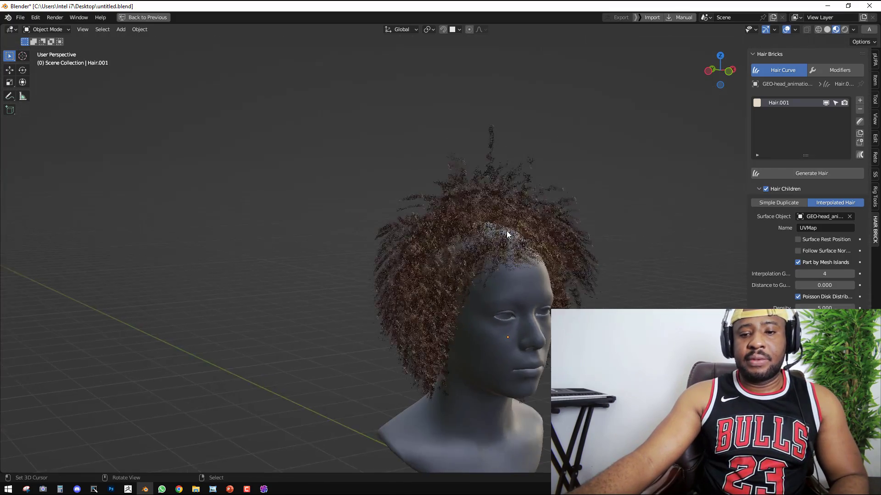
scroll(506, 230, up, 2)
Set the density of the interpolated hair children to 8 and view the head from the front.
text(8)
key(Return)
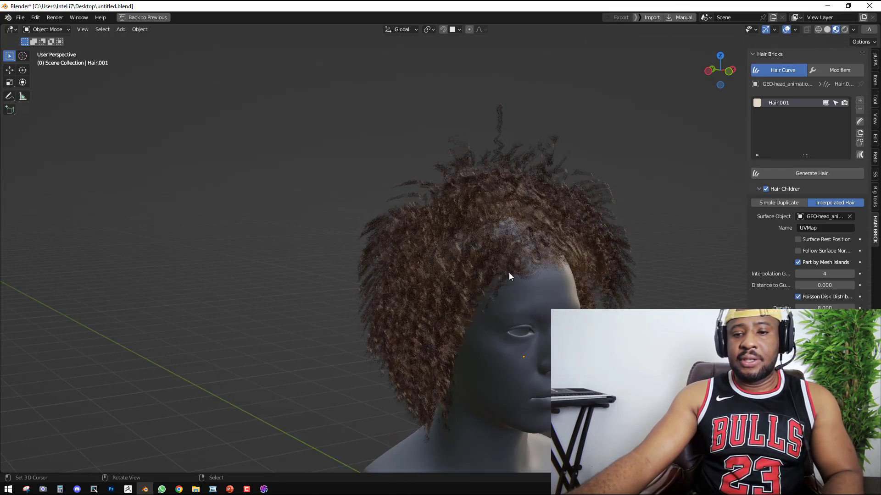
key(KP_1)
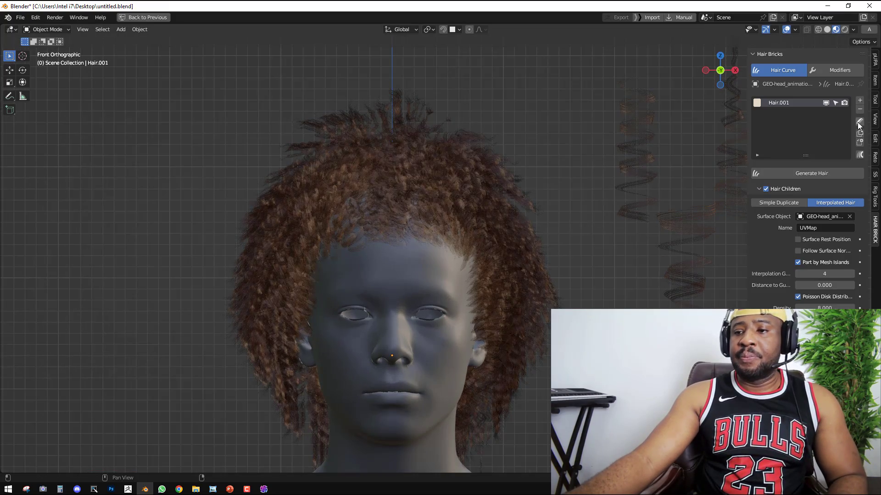
Enter sculpting of the Hair.001 curves and set the Comb brush radius to 294 px.
click(859, 123)
key(f)
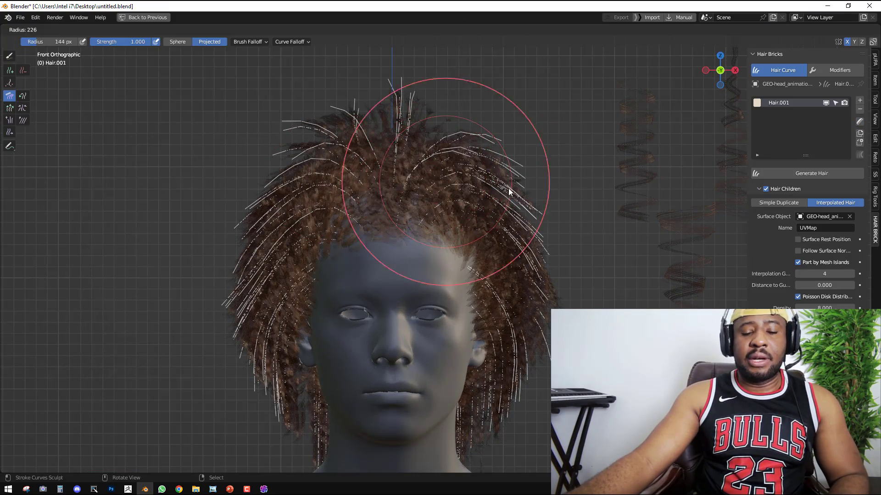
click(512, 184)
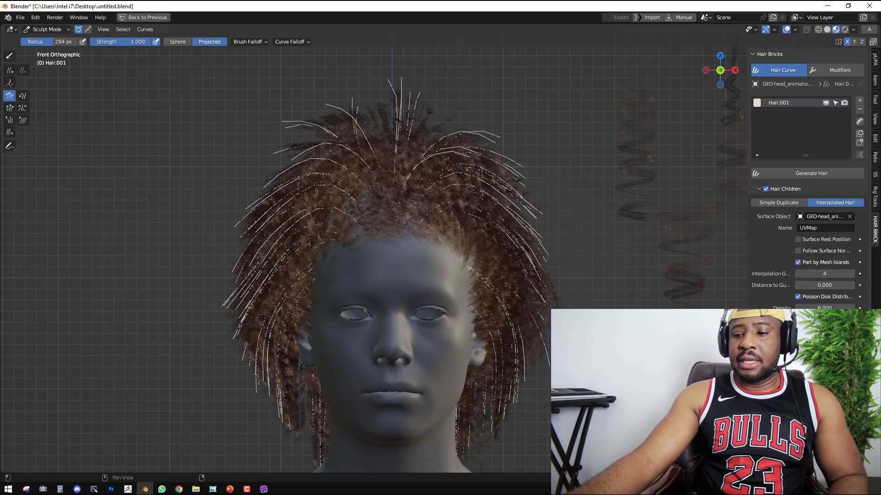
Comb the hair outward in Solid shading from the front view, and return to Material Preview shading.
key(z)
click(576, 251)
middle_drag(582, 247, 566, 248)
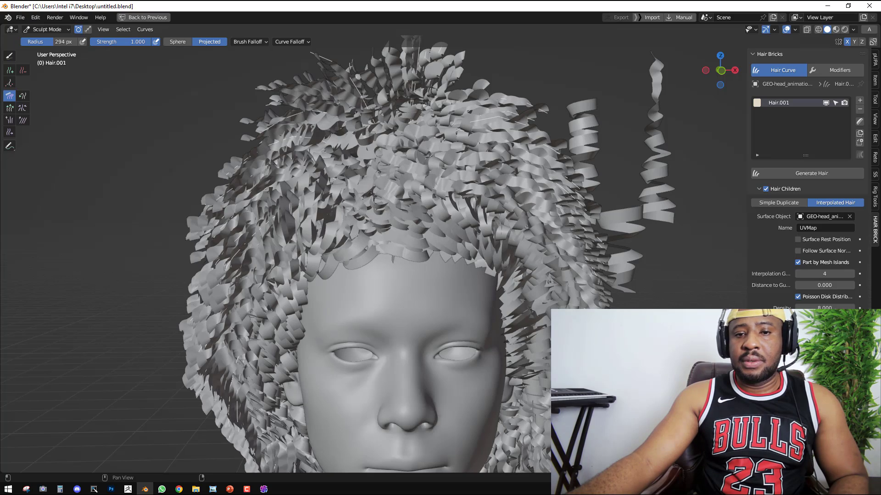
key(KP_1)
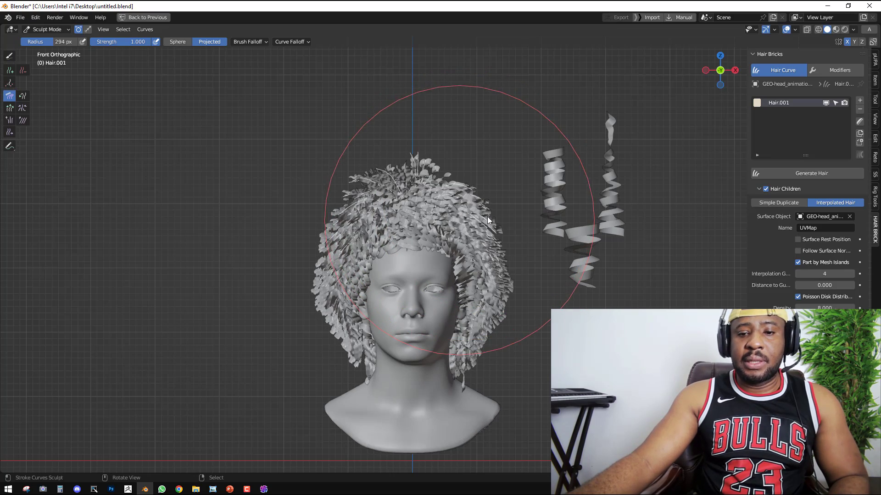
scroll(491, 257, up, 2)
key(z)
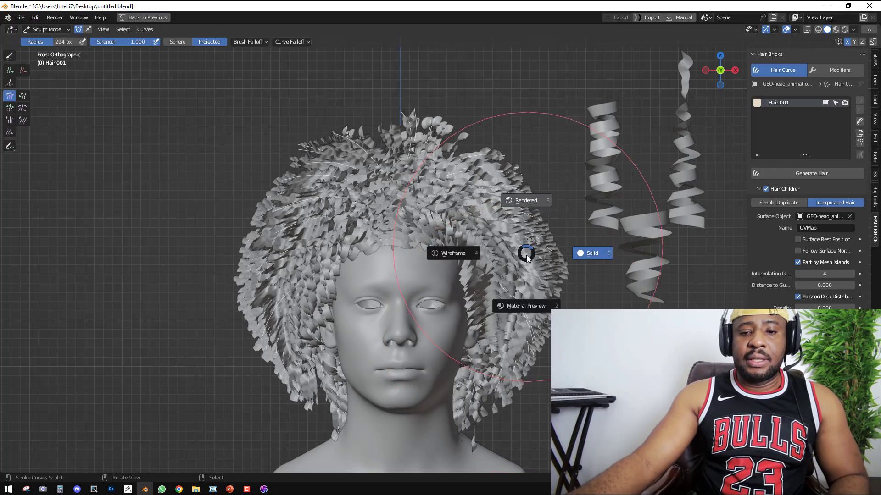
click(523, 286)
Hide the viewport overlays and comb the side, back and crown hair outward into a rounder afro silhouette.
scroll(523, 285, down, 3)
scroll(450, 244, up, 4)
middle_drag(421, 207, 576, 196)
shift+middle_drag(561, 271, 533, 192)
scroll(533, 192, up, 1)
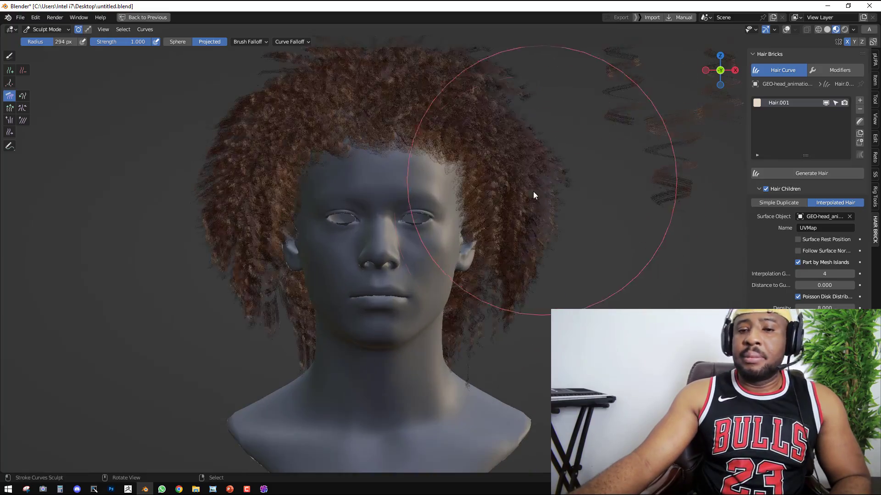
middle_drag(491, 266, 472, 275)
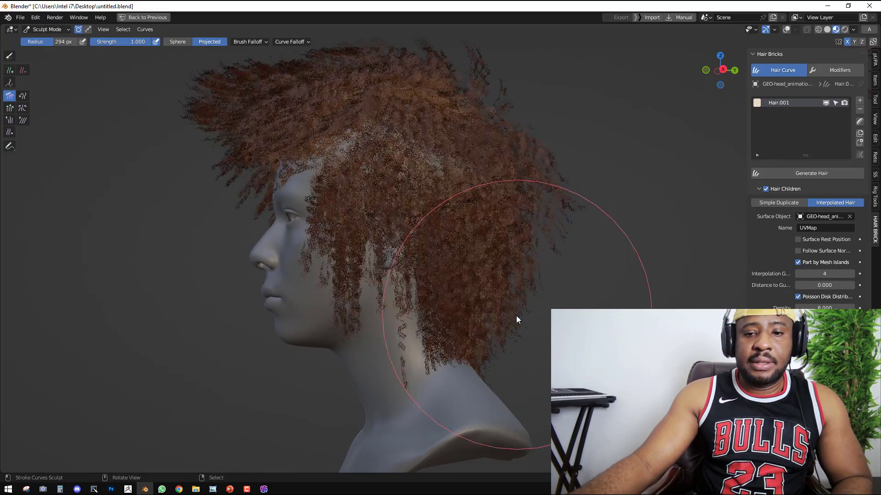
middle_drag(515, 318, 519, 250)
mouse_move(564, 197)
middle_down()
mouse_move(574, 213)
mouse_move(473, 102)
middle_up()
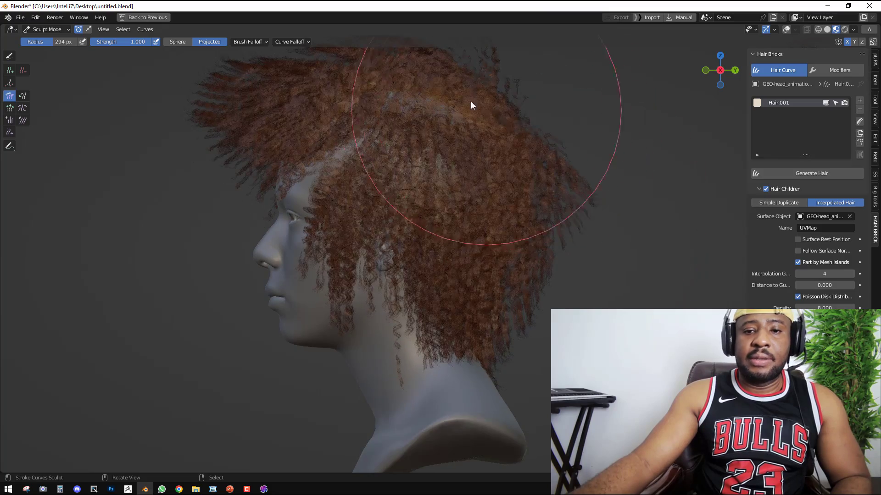
scroll(482, 87, down, 5)
scroll(463, 174, up, 5)
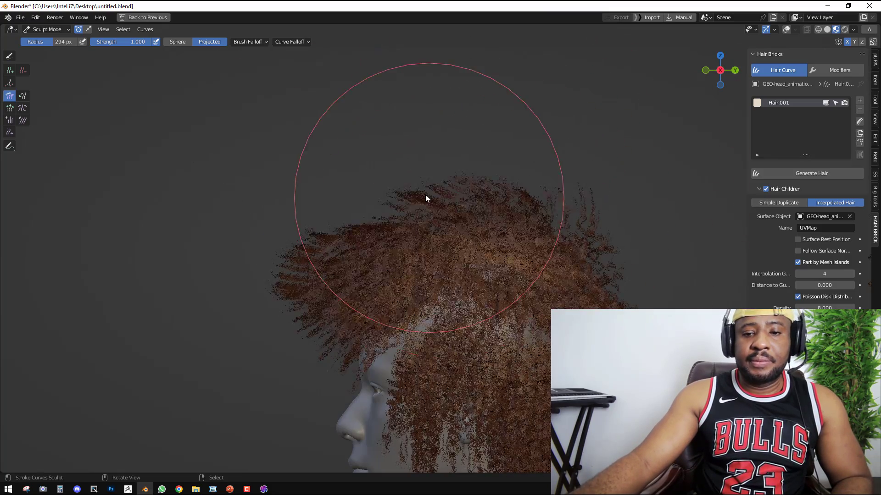
mouse_move(361, 243)
middle_down()
mouse_move(345, 211)
mouse_move(517, 261)
middle_up()
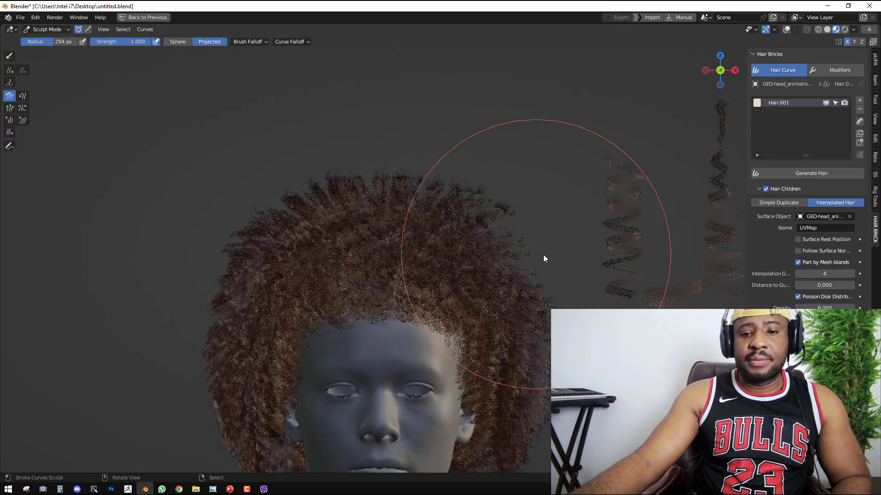
scroll(539, 243, up, 5)
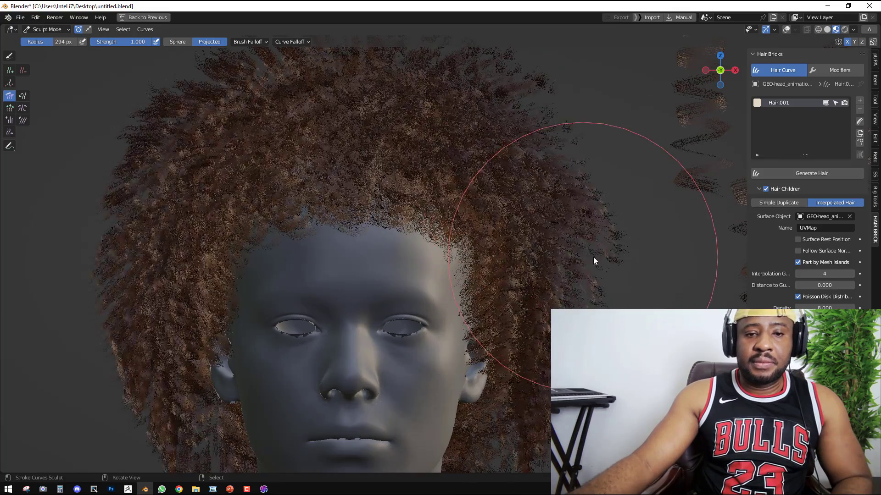
Comb the lower side hair outward with the 294 px brush, checking it from the front and side.
scroll(578, 262, down, 2)
scroll(546, 243, down, 3)
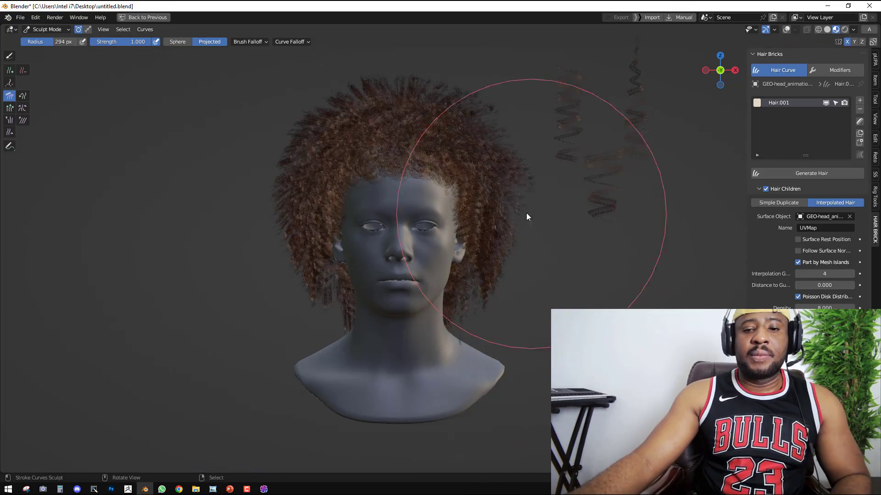
scroll(514, 225, up, 3)
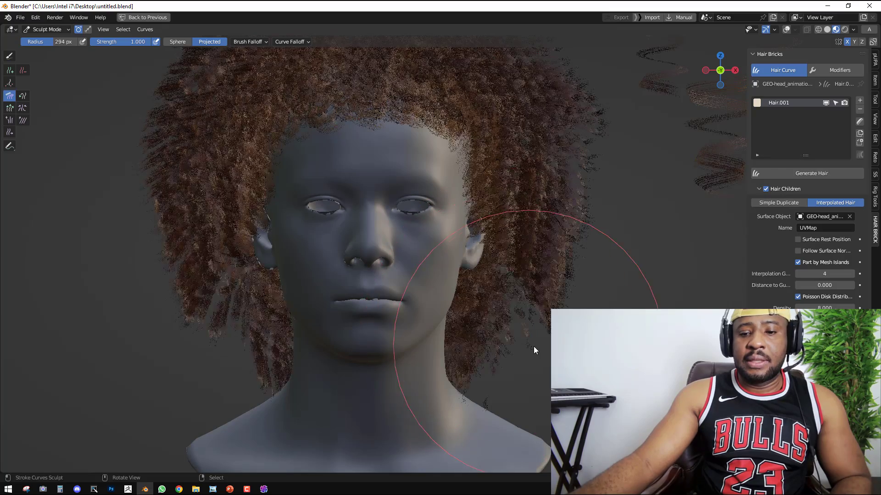
scroll(511, 310, down, 2)
mouse_move(491, 265)
middle_down()
mouse_move(499, 208)
mouse_move(514, 205)
mouse_move(450, 222)
middle_up()
drag(462, 256, 448, 266)
middle_drag(450, 266, 495, 276)
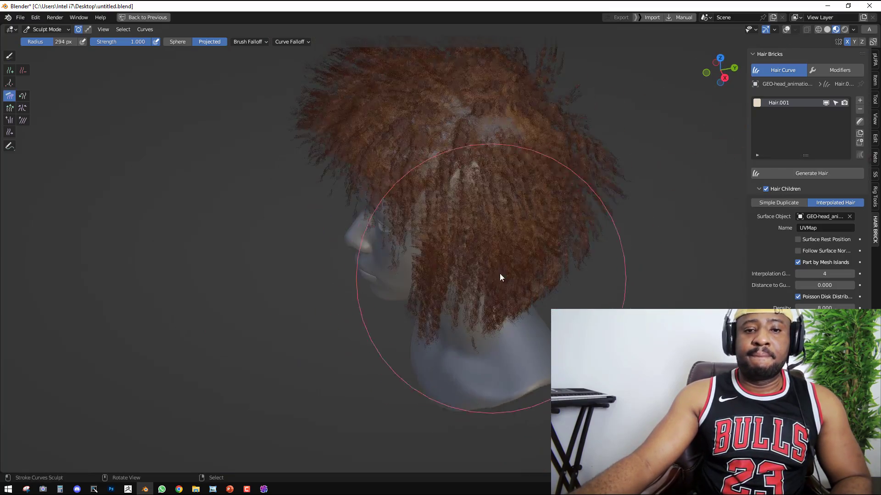
Leave sculpting for Object Mode and examine the hair over the forehead and crown from the front.
key(KP_1)
key(ctrl+Tab)
shift+middle_drag(538, 117, 540, 224)
scroll(540, 223, up, 4)
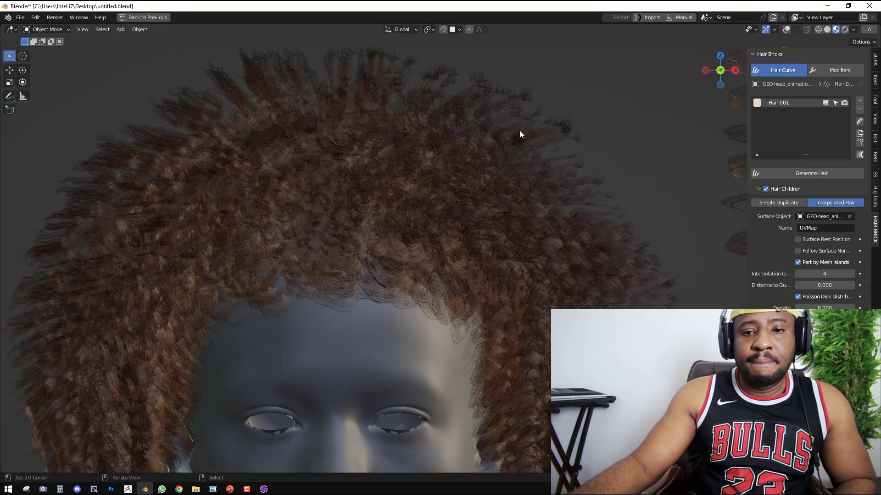
middle_drag(520, 131, 484, 114)
middle_drag(807, 349, 808, 349)
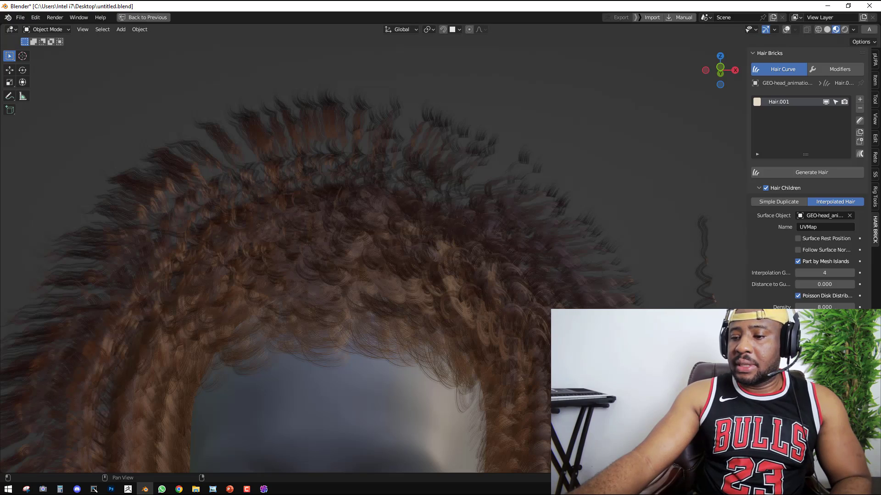
Open the hair's Instancer 2 modifier settings and examine the whole hairstyle from the front.
click(839, 72)
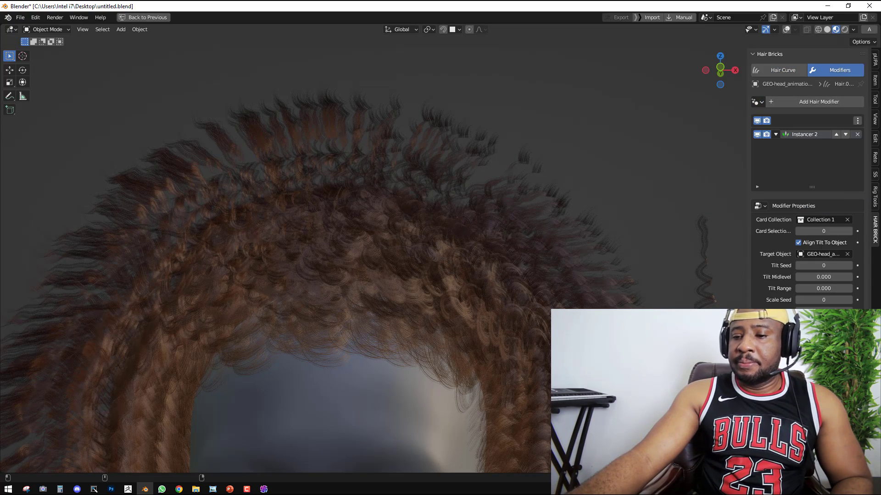
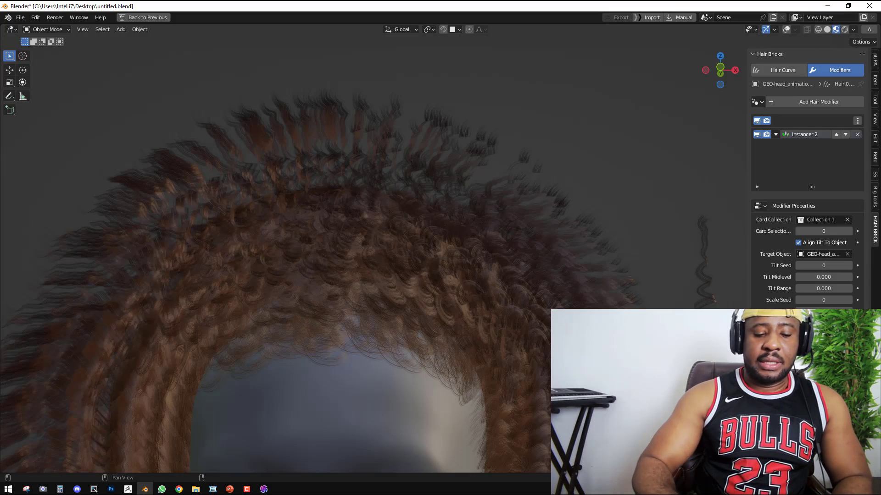
mouse_move(820, 312)
mouse_down()
mouse_move(780, 311)
mouse_move(822, 311)
mouse_up()
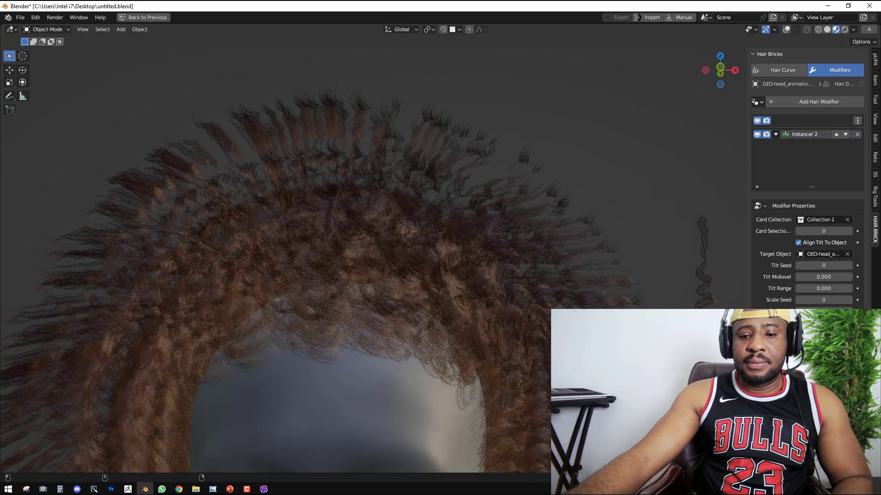
scroll(570, 288, down, 5)
mouse_move(570, 288)
middle_down()
mouse_move(585, 287)
mouse_move(568, 288)
middle_up()
scroll(586, 287, up, 2)
scroll(585, 287, down, 1)
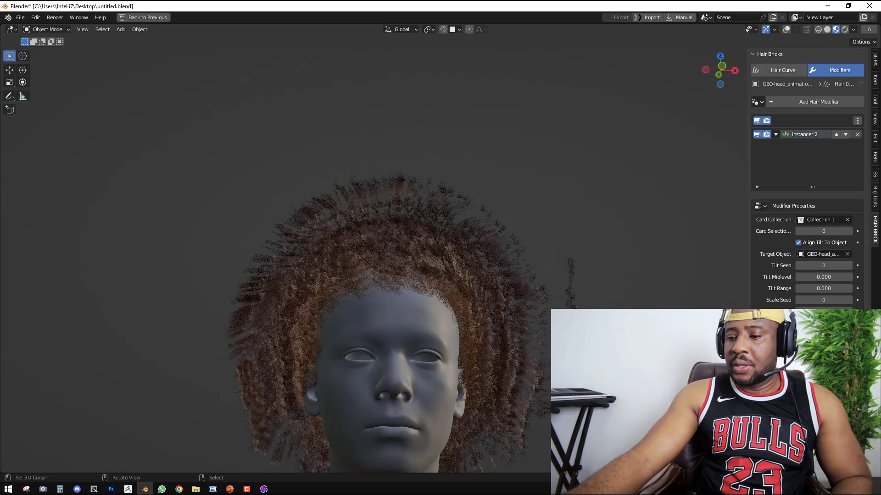
Try a Clump modifier on the hair and place it above Instancer 2 in the stack.
click(756, 134)
click(830, 102)
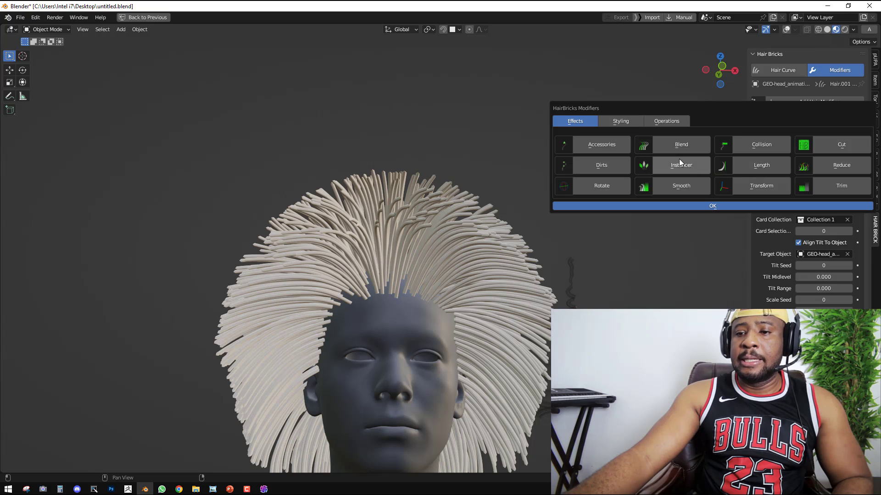
click(618, 123)
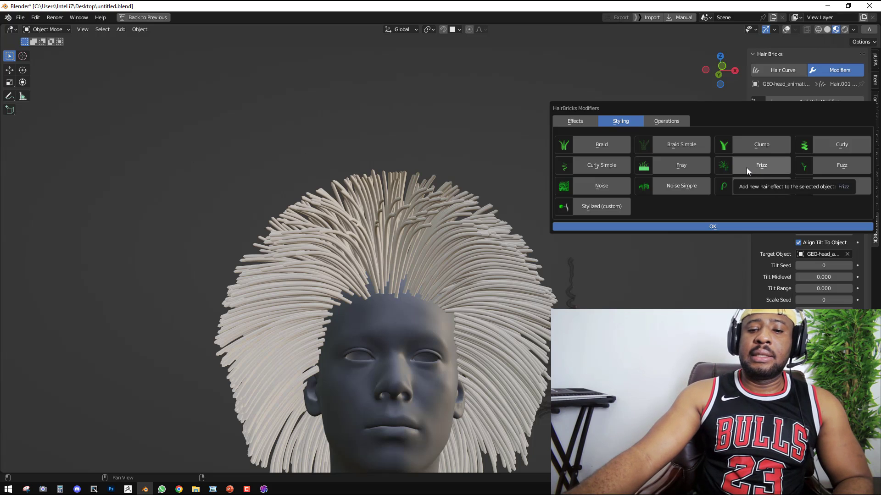
click(759, 145)
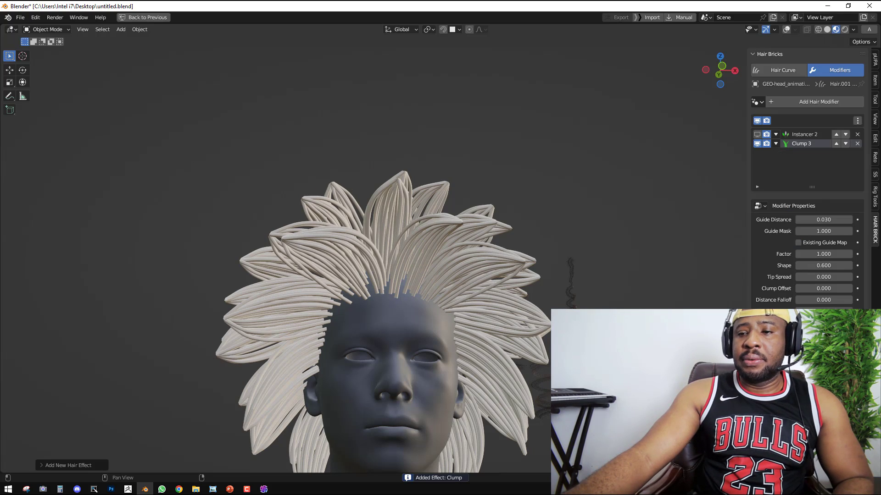
click(836, 144)
scroll(487, 204, up, 2)
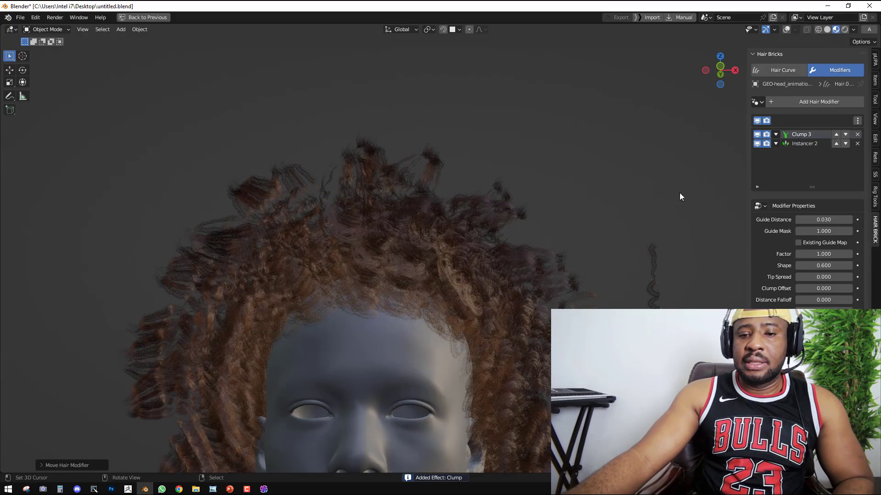
Try a Guide Distance of 0.050 for the Clump modifier and remove the modifier.
mouse_move(831, 219)
mouse_down()
mouse_move(819, 219)
mouse_move(862, 219)
mouse_move(820, 219)
mouse_move(828, 219)
mouse_up()
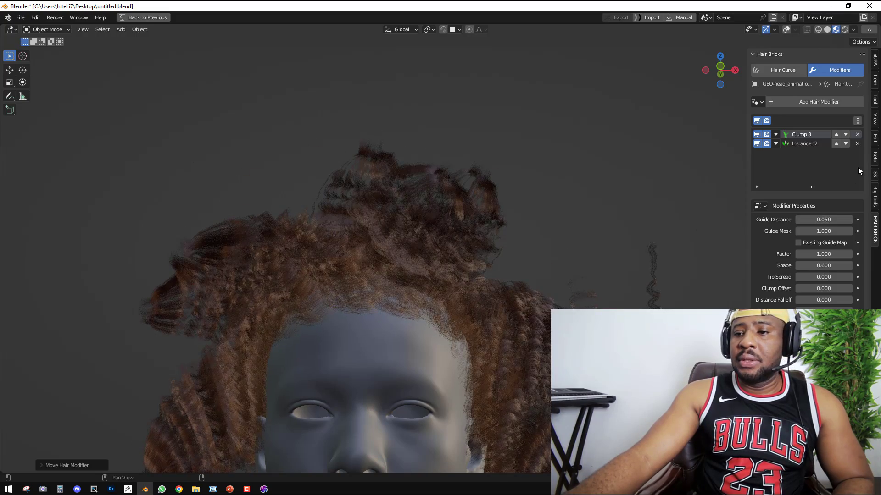
click(856, 134)
middle_drag(556, 199, 510, 255)
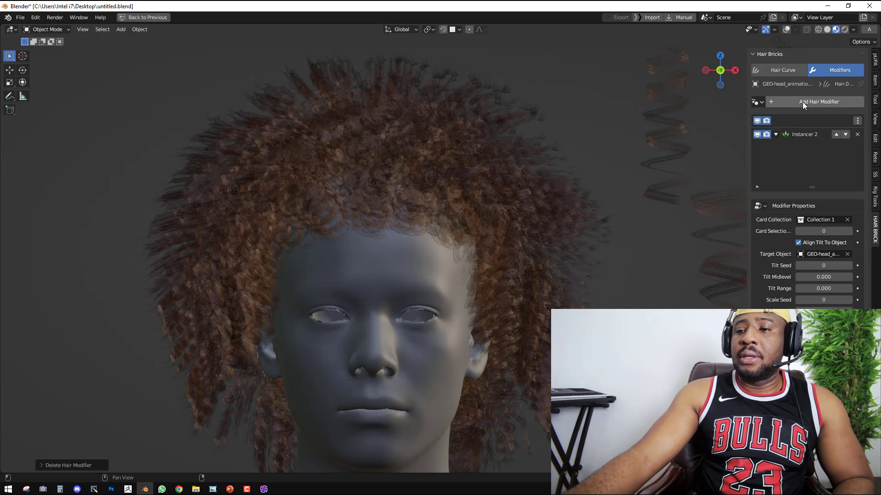
Add a Trim modifier above Instancer 2, set its Max to 0.540, and show the hair cards again.
click(802, 102)
click(757, 135)
click(804, 102)
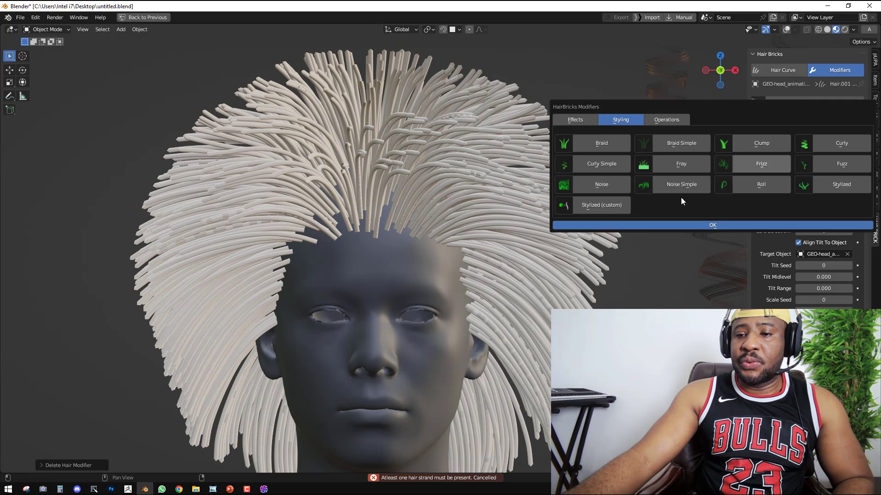
click(620, 120)
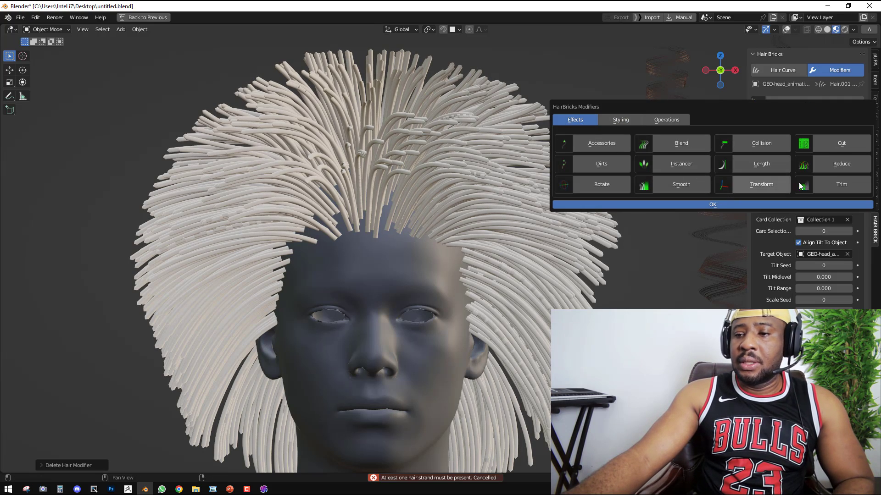
click(834, 183)
click(805, 144)
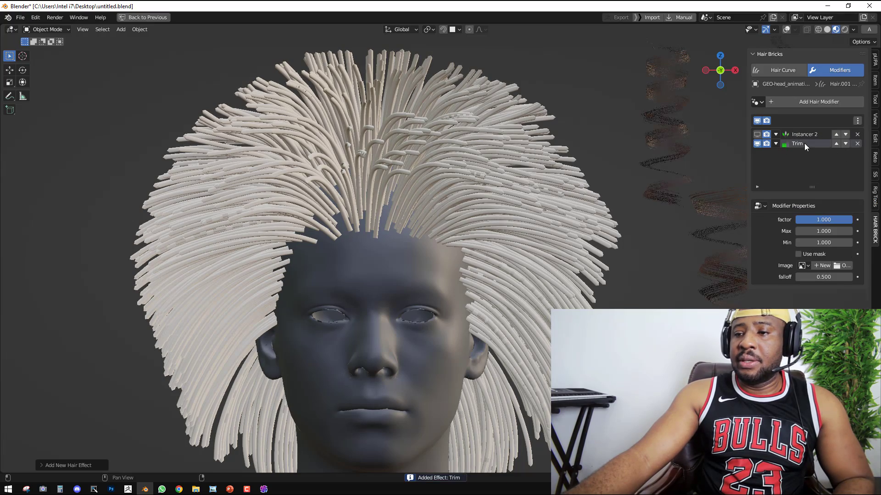
click(835, 144)
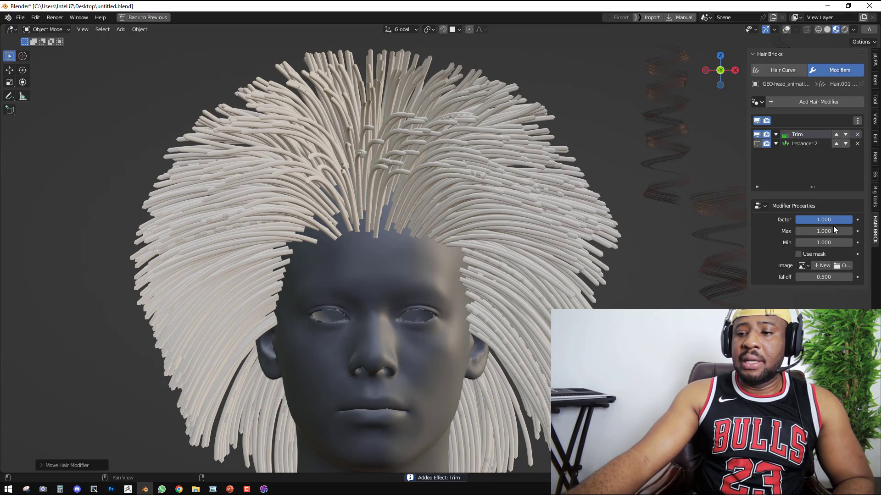
drag(833, 231, 797, 231)
click(758, 143)
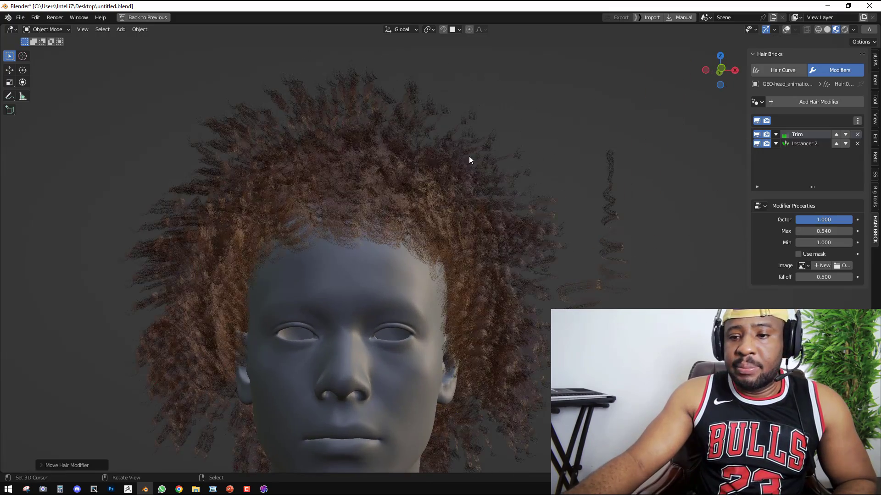
Turn the viewport overlays on and try to delete the tapered spiral hair card Spiral.003.
right_click(612, 164)
key(x)
click(625, 172)
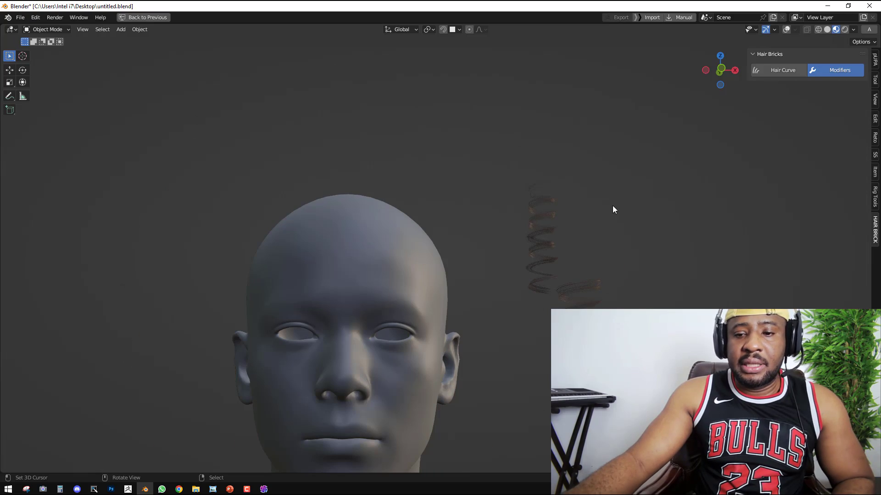
key(ctrl+z)
key(shift+alt+z)
key(x)
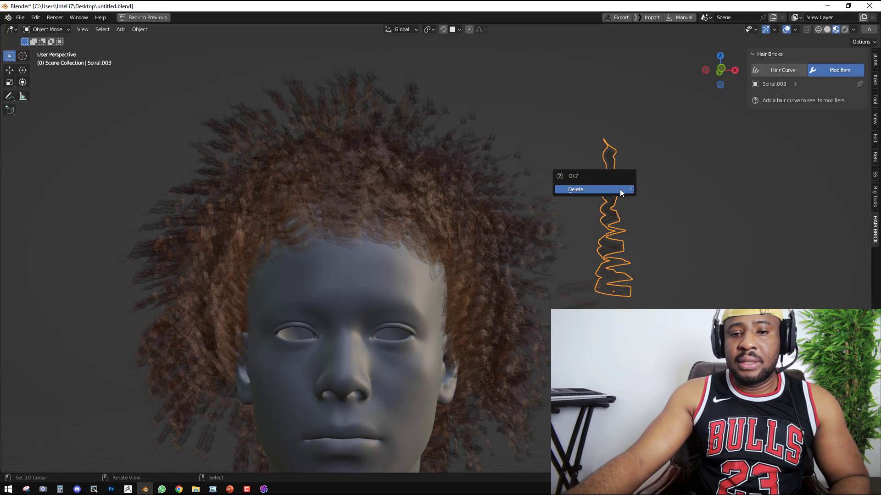
click(620, 189)
key(ctrl+z)
Move the two wider spiral hair cards beside the head to Collection 1.
click(609, 216)
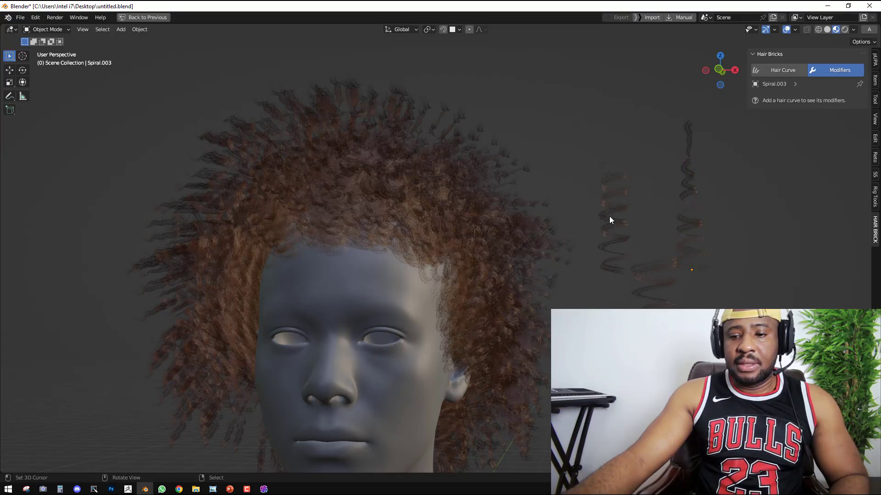
shift+click(657, 278)
key(m)
click(681, 208)
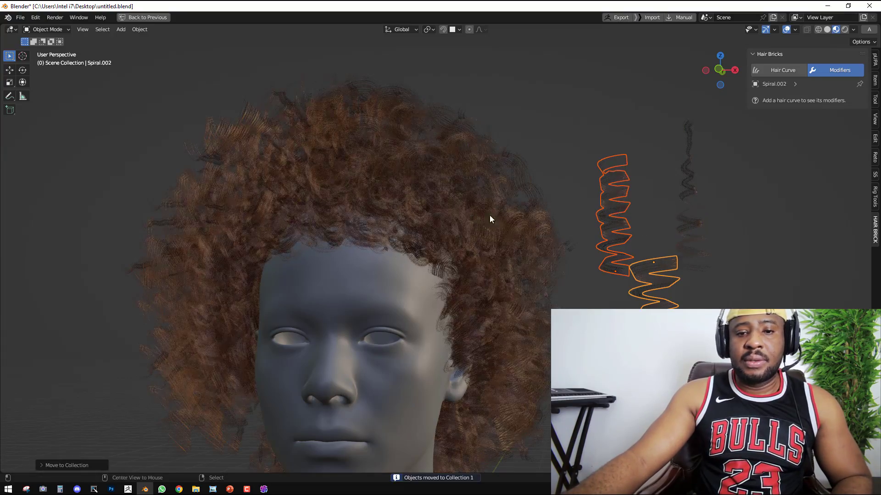
Deselect everything and examine the curly afro from several angles.
key(alt+a)
mouse_move(489, 216)
middle_down()
mouse_move(505, 227)
mouse_move(480, 200)
middle_up()
scroll(529, 218, down, 4)
scroll(480, 201, up, 4)
middle_drag(541, 204, 448, 225)
scroll(502, 225, down, 2)
key(KP_1)
Select the hair object Hair.001 and start sculpting its guide curves in the front view.
click(468, 184)
middle_drag(419, 262, 369, 248)
middle_drag(540, 209, 578, 273)
drag(578, 273, 579, 245)
click(782, 70)
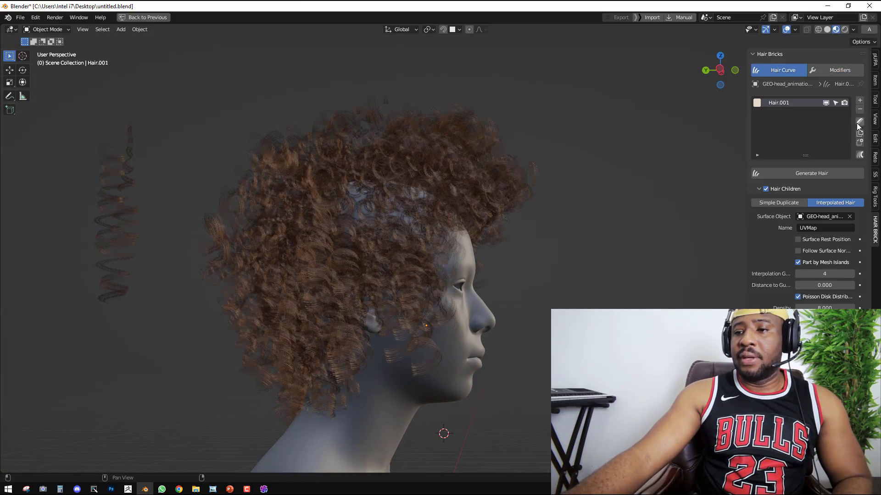
click(858, 124)
key(KP_1)
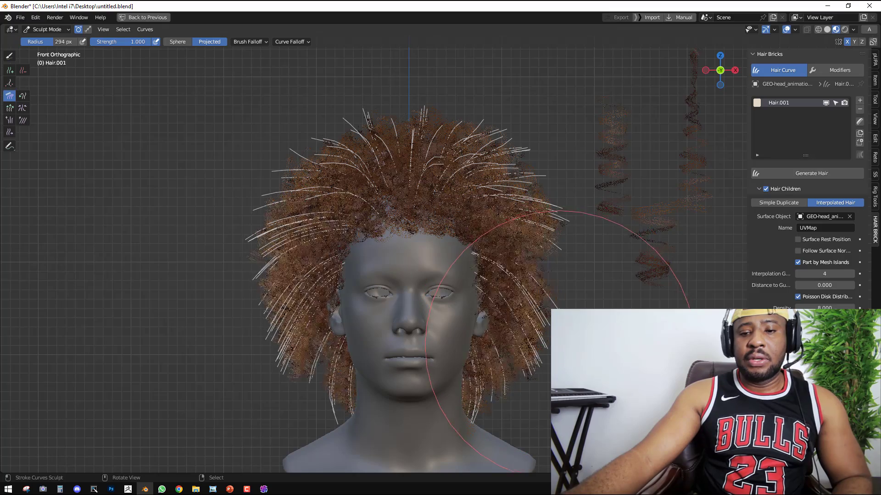
Comb the guide hairs beside the jaw and ears, resizing the brush between strokes, and return to Object Mode.
mouse_move(561, 345)
mouse_down()
mouse_move(487, 390)
mouse_move(524, 363)
mouse_up()
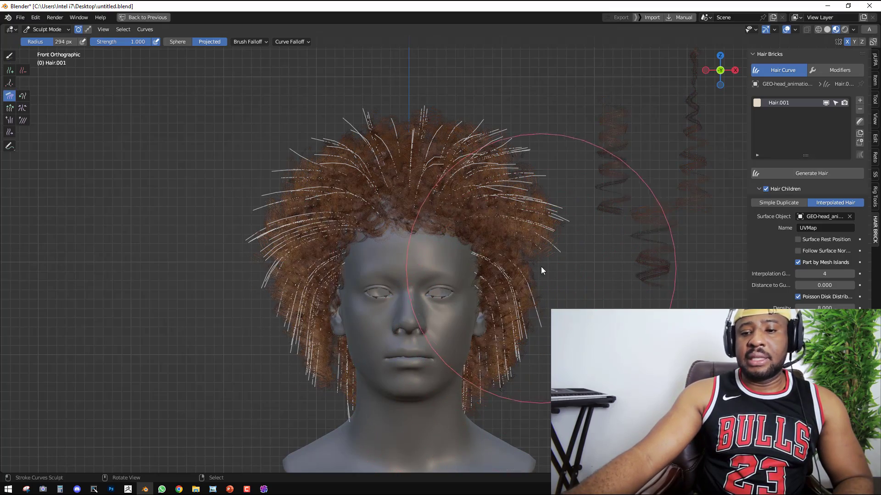
key(f)
click(525, 286)
mouse_move(546, 307)
mouse_down()
mouse_move(580, 295)
mouse_move(583, 306)
mouse_up()
key(ctrl+Tab)
click(436, 259)
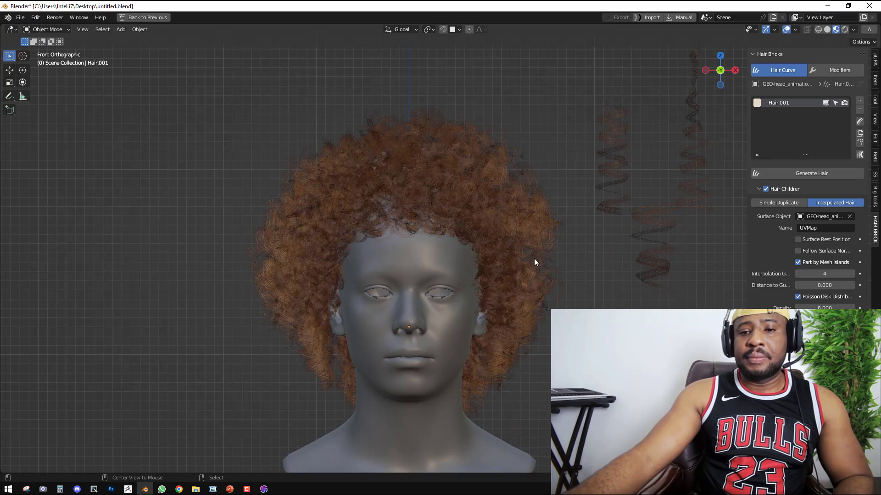
scroll(528, 247, up, 4)
scroll(526, 239, down, 4)
Insert a Hue/Saturation/Value node between the fiber_albedo.png texture and the Principled BSDF in the spiral card material, and darken the hair with it.
key(ctrl+space)
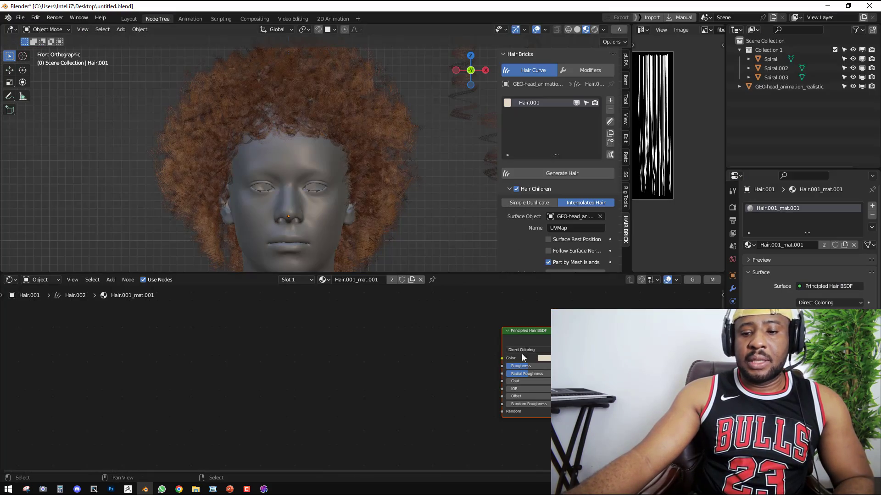
click(464, 129)
key(shift+a)
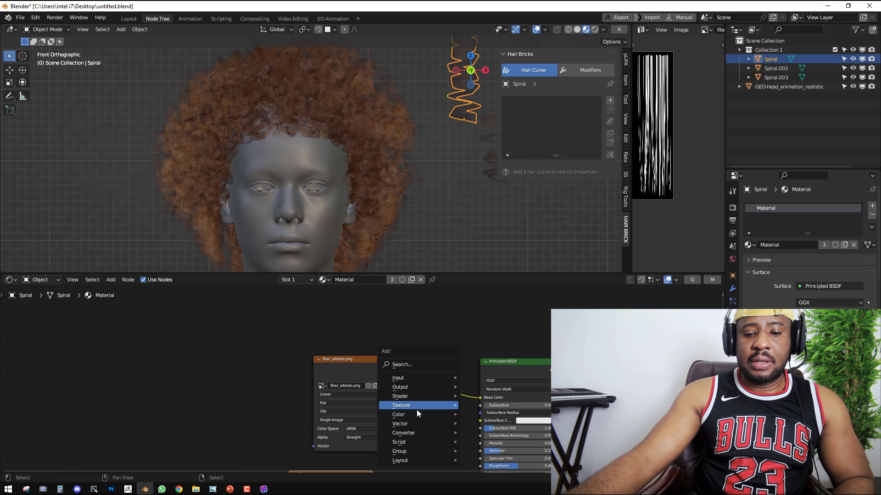
mouse_move(412, 416)
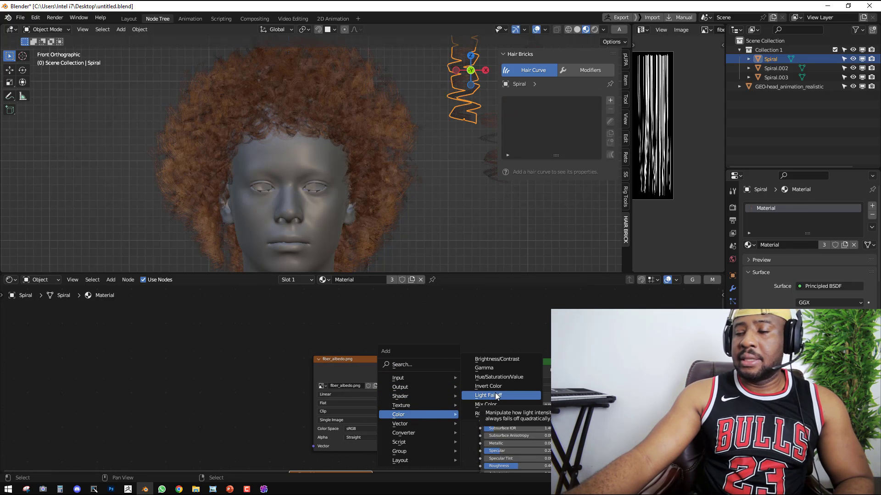
click(492, 376)
click(445, 349)
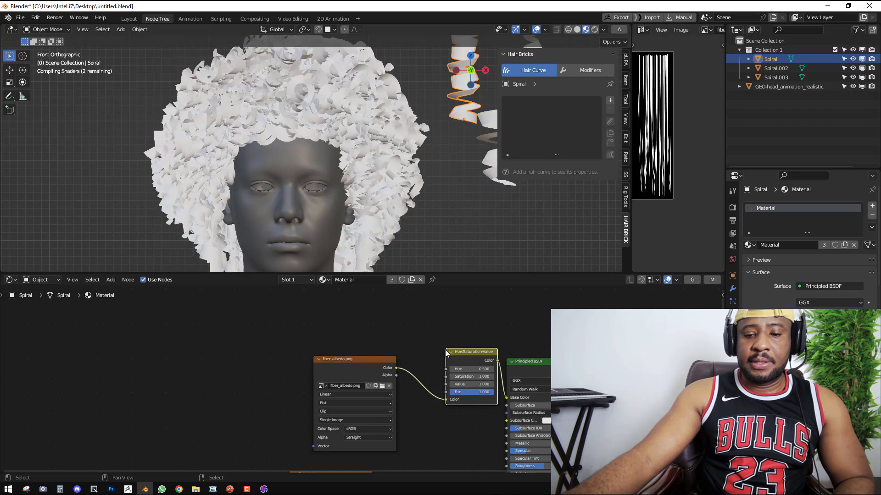
drag(471, 370, 427, 384)
Replace the head material's Principled BSDF with an Emission shader and set its color to RGB 0.022.
click(336, 249)
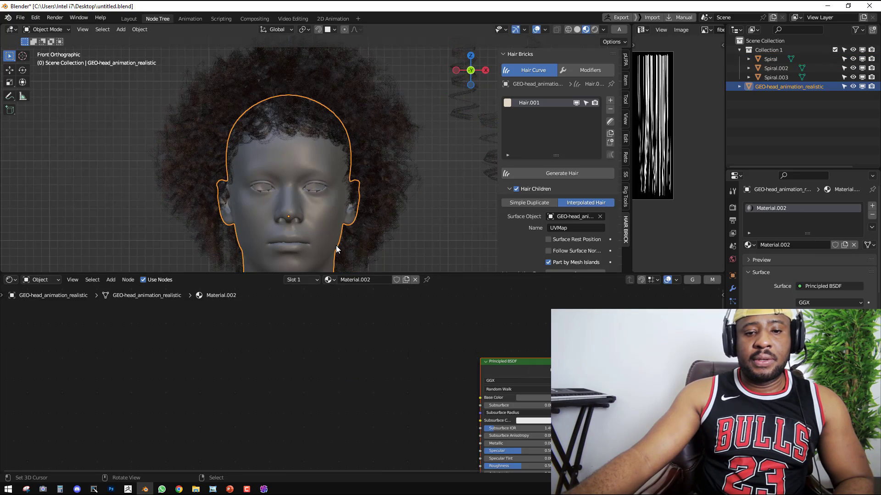
key(shift+s)
mouse_move(488, 380)
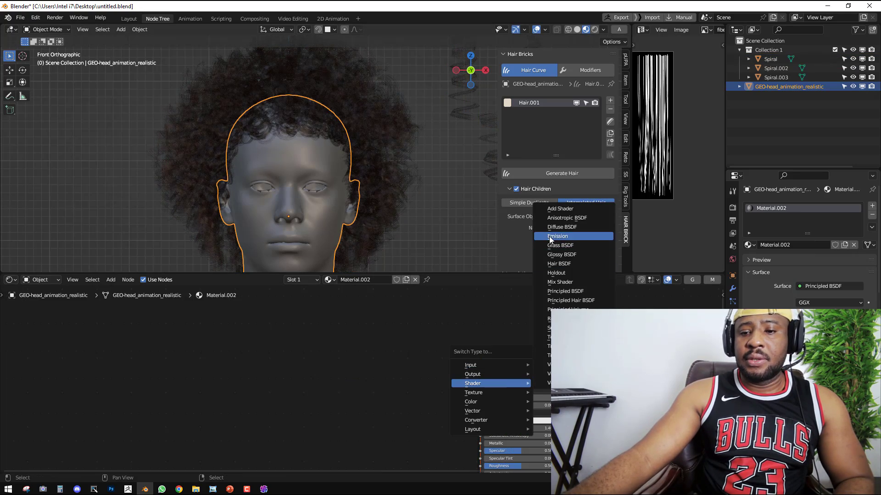
click(550, 239)
click(513, 382)
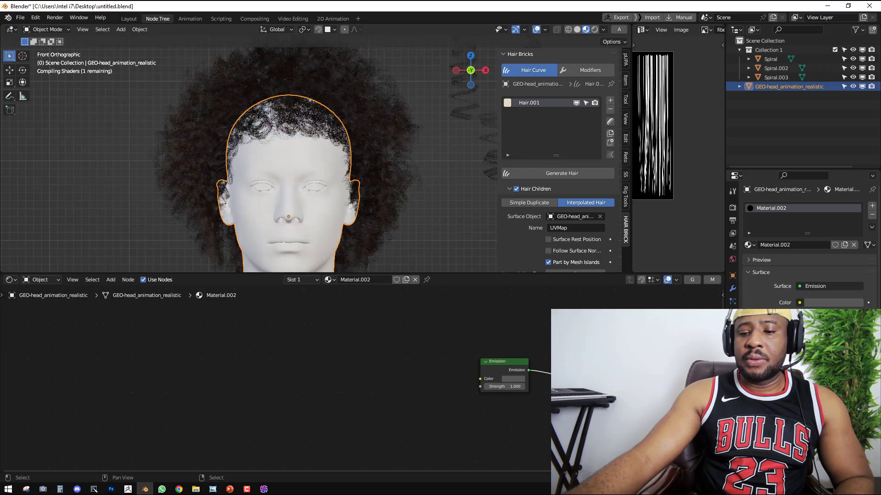
click(513, 379)
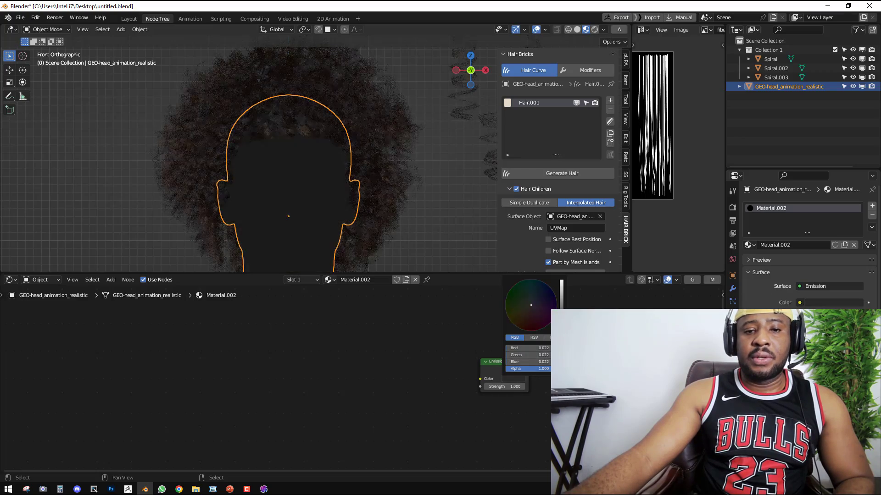
Maximize the viewport and set the hair children Density of Hair.001 to 10.000.
key(ctrl+space)
middle_drag(408, 281, 529, 242)
click(554, 199)
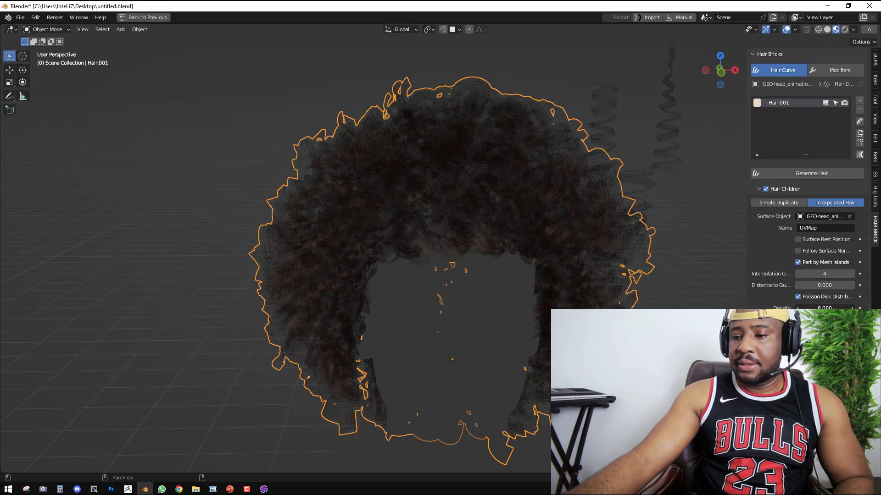
middle_drag(511, 281, 452, 241)
scroll(461, 246, up, 5)
scroll(461, 246, down, 5)
middle_drag(589, 265, 601, 303)
scroll(524, 281, down, 6)
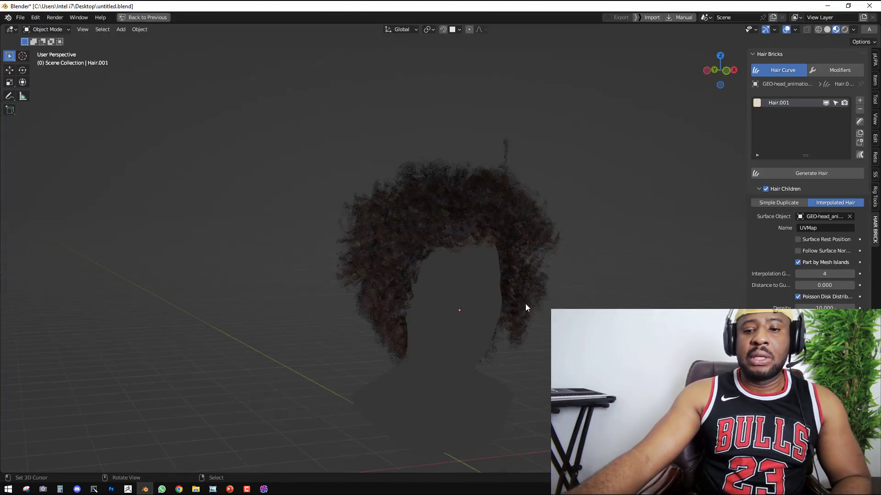
mouse_move(525, 305)
middle_down()
mouse_move(531, 277)
mouse_move(445, 301)
mouse_move(466, 295)
mouse_move(519, 319)
mouse_move(596, 326)
mouse_move(525, 306)
mouse_move(619, 307)
mouse_move(539, 305)
mouse_move(583, 300)
mouse_move(529, 288)
middle_up()
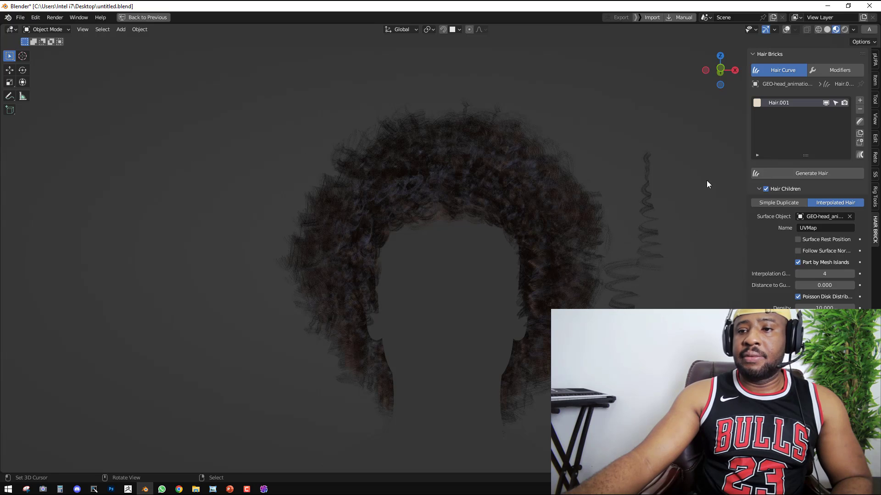
Enable Scene World lighting for the viewport's material preview.
click(853, 29)
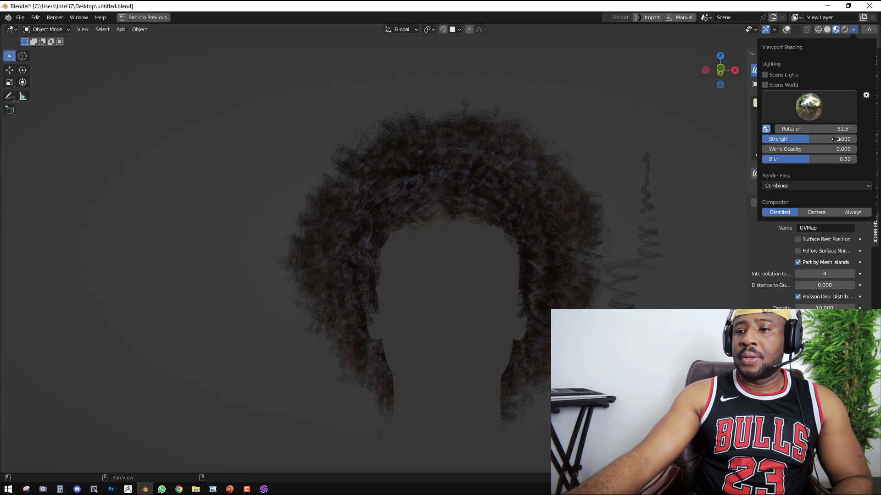
key(Escape)
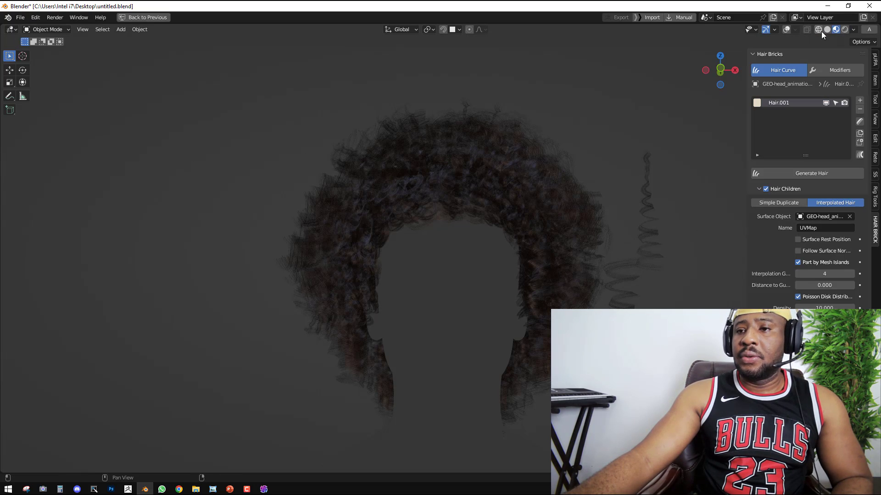
click(854, 29)
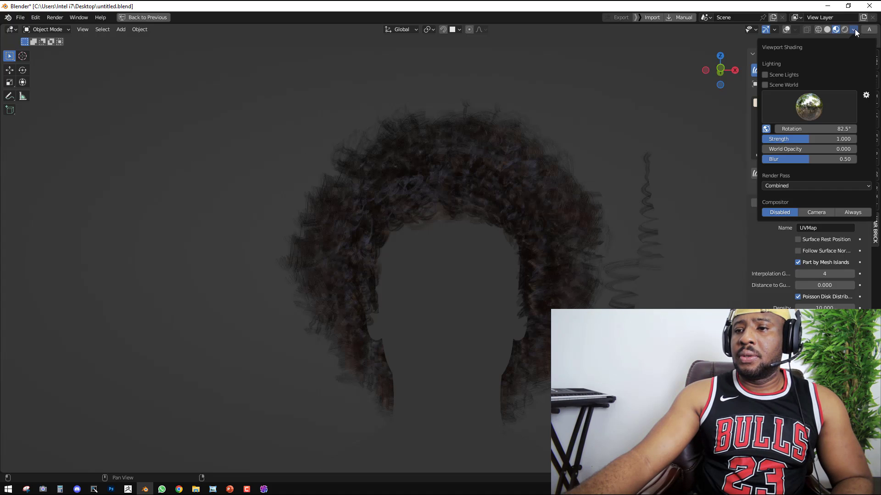
click(776, 84)
Lighten the world background color to a medium grey and show the viewport maximized again.
key(ctrl+space)
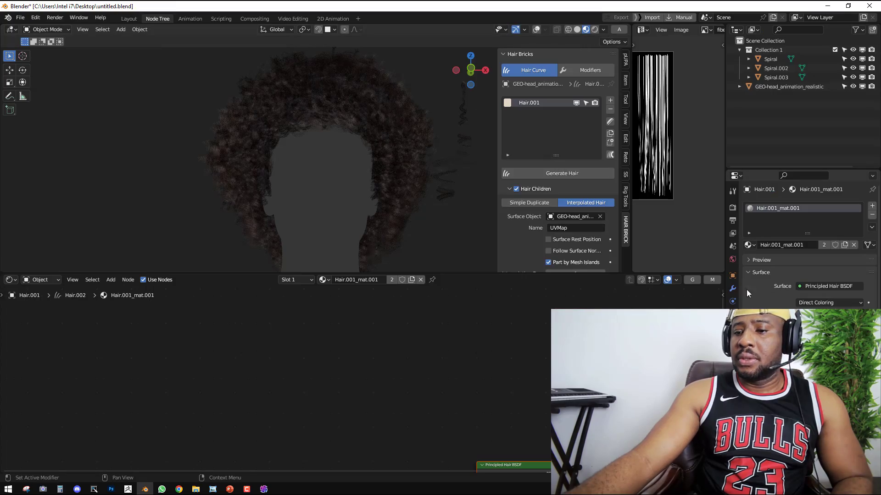
click(732, 259)
click(821, 255)
drag(856, 256, 855, 239)
key(ctrl+space)
Examine the dark afro silhouette against the grey background from the side and the front.
middle_drag(401, 244, 423, 288)
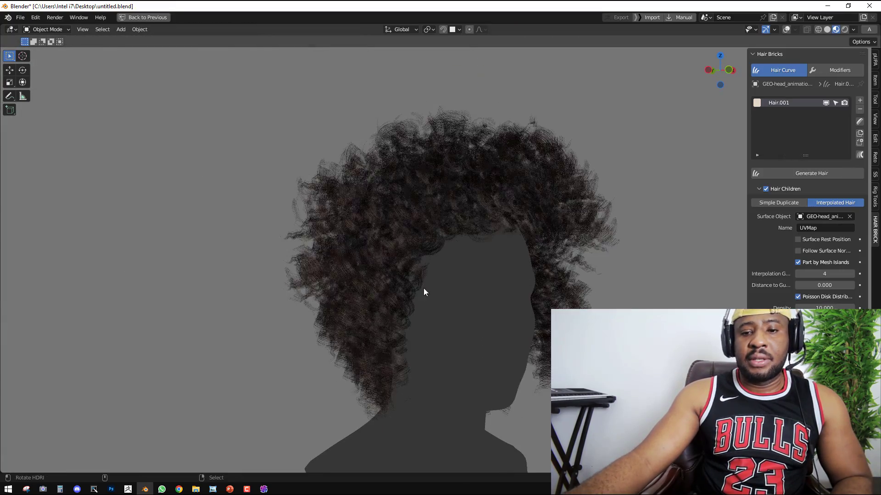
mouse_move(423, 288)
ctrl+alt+mouse_down()
mouse_move(423, 297)
mouse_move(436, 296)
ctrl+alt+mouse_up()
middle_drag(437, 297, 489, 243)
ctrl+alt+drag(489, 243, 481, 244)
scroll(485, 242, up, 1)
middle_drag(484, 242, 532, 252)
scroll(532, 251, down, 2)
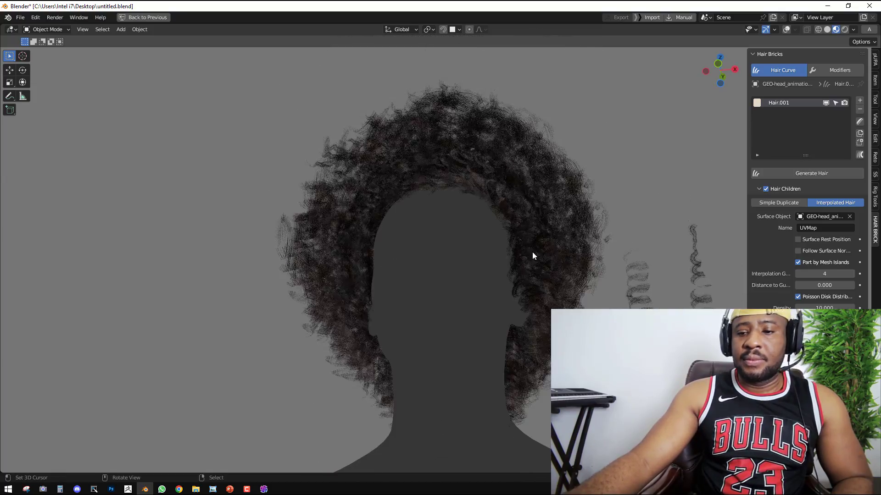
Delete the tapered spiral hair card Spiral.003 beside the head.
right_click(700, 262)
key(x)
click(700, 263)
middle_drag(576, 224, 638, 242)
key(ctrl+z)
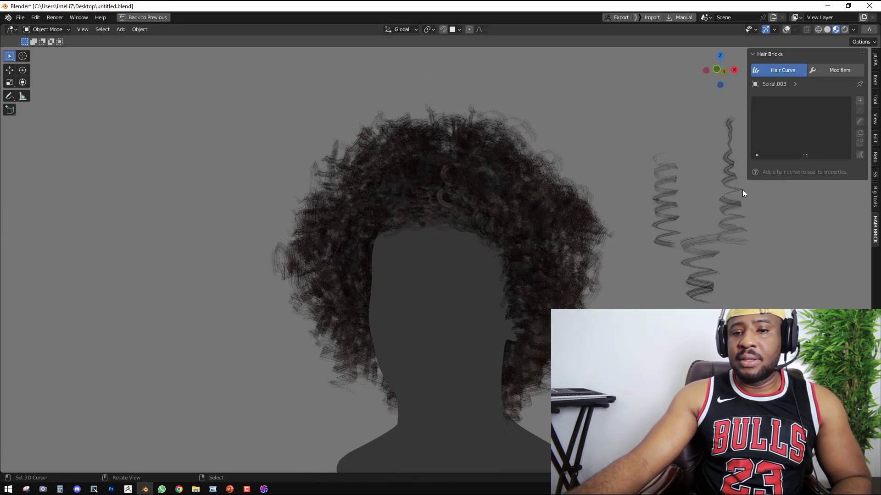
key(x)
click(741, 191)
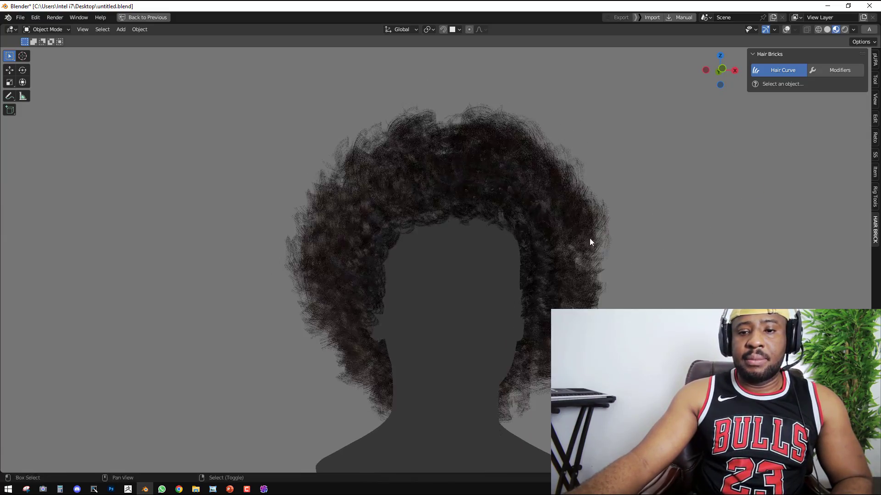
Open the modifiers of the Hair.001 object and inspect the afro from the side.
shift+middle_drag(590, 238, 436, 200)
right_click(511, 148)
click(829, 75)
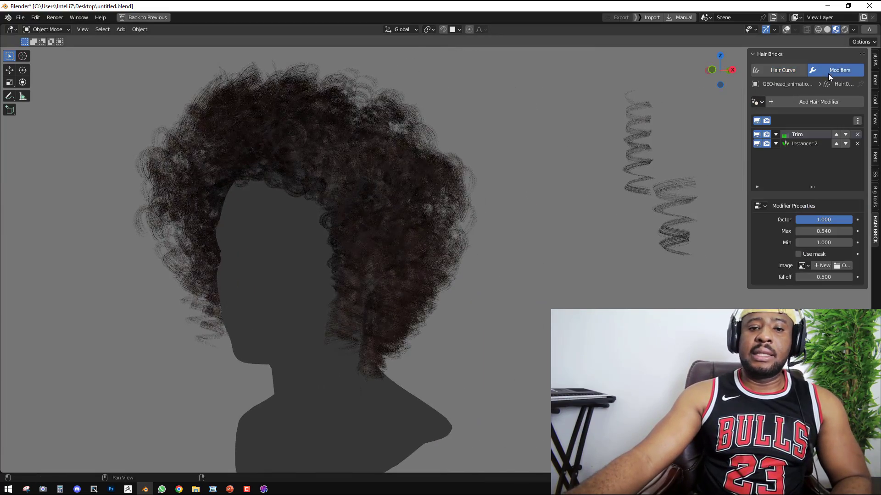
middle_drag(505, 227, 738, 215)
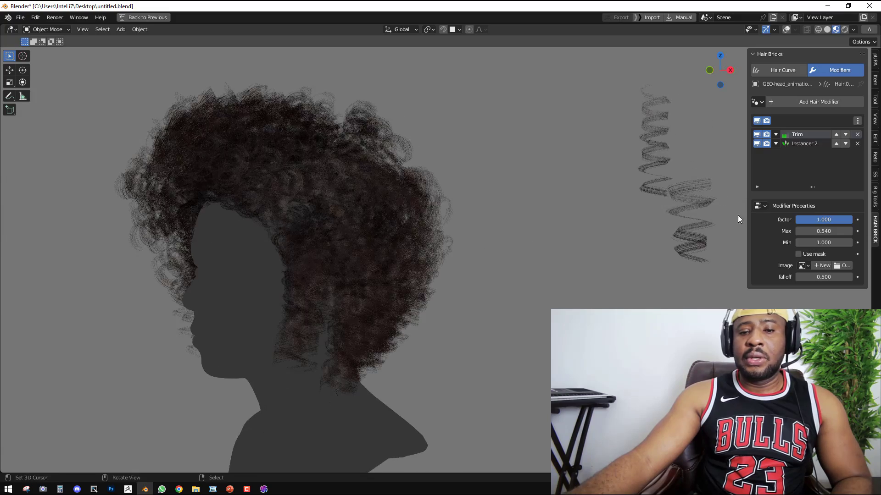
middle_drag(672, 179, 584, 151)
Move the spiral hair card Spiral.002 up beside the other spiral card.
click(583, 152)
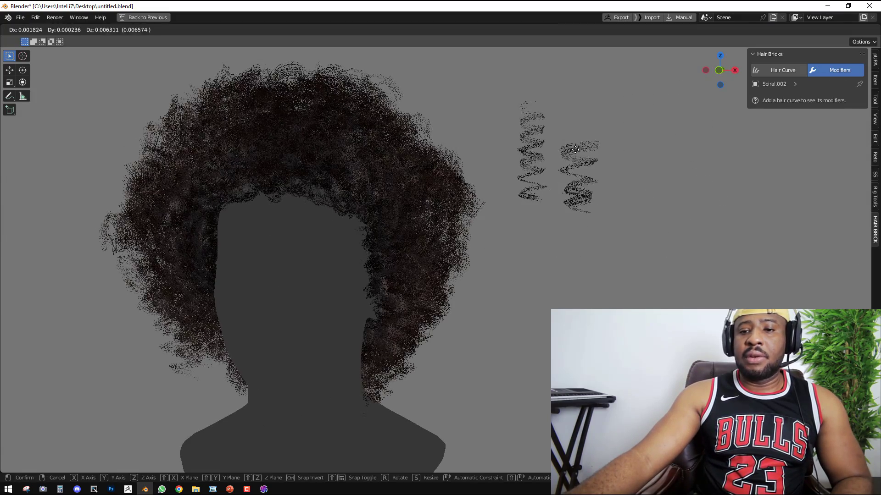
key(g)
click(583, 143)
Annotate the two spiral hair cards in the front view with upward arrows showing their growth direction.
scroll(569, 155, down, 3)
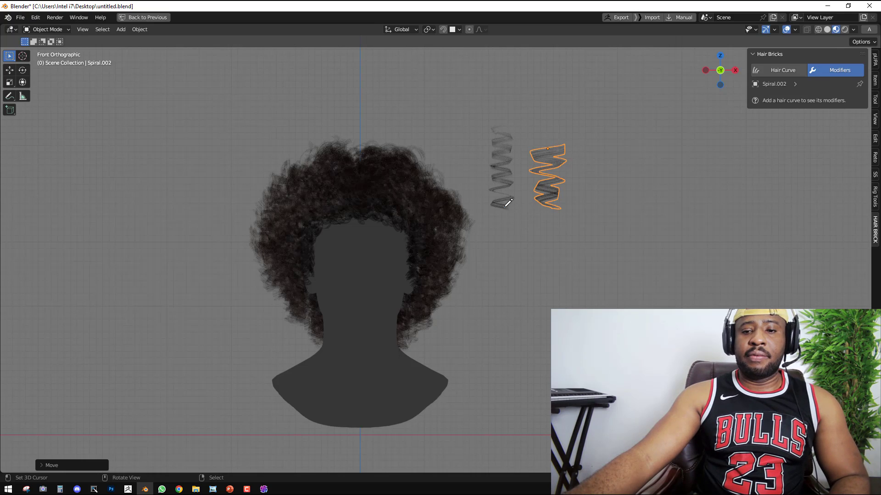
drag(504, 103, 518, 118)
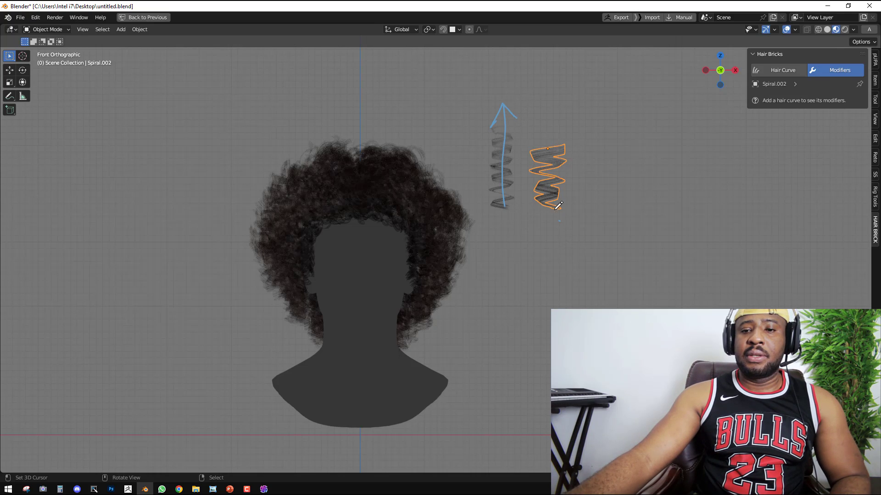
middle_drag(557, 145, 526, 192)
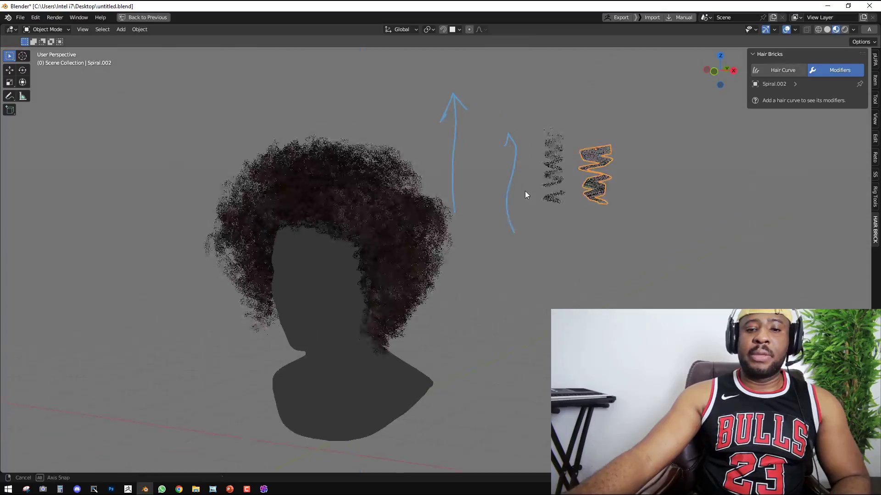
Select the afro hair and set the Trim modifier's Max to 0.280.
scroll(470, 205, up, 3)
middle_drag(365, 228, 339, 212)
right_click(339, 142)
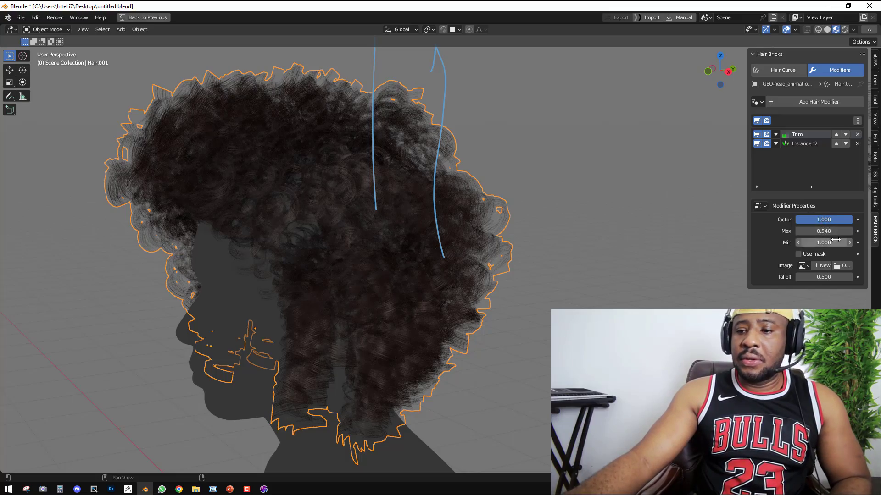
drag(823, 231, 849, 232)
middle_drag(547, 199, 592, 233)
drag(822, 231, 764, 231)
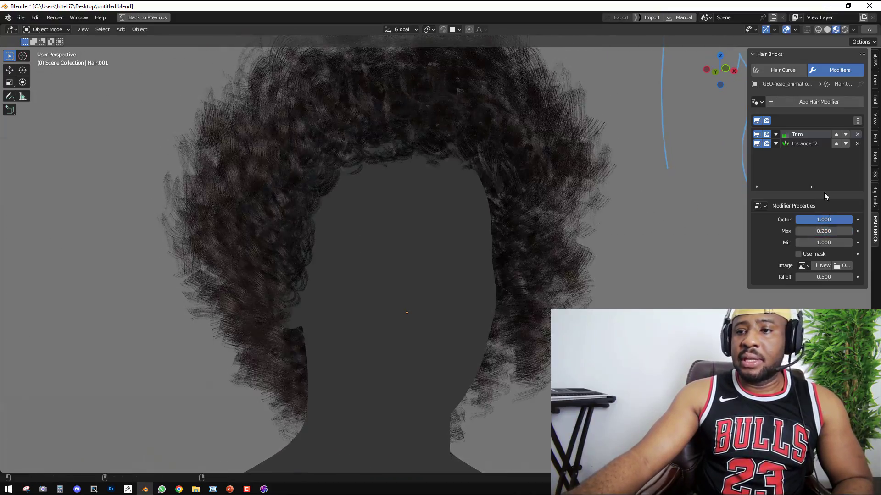
Set the Instancer 2 modifier's Tilt Midlevel to 19.100 and Tilt Range to 7.200.
click(783, 71)
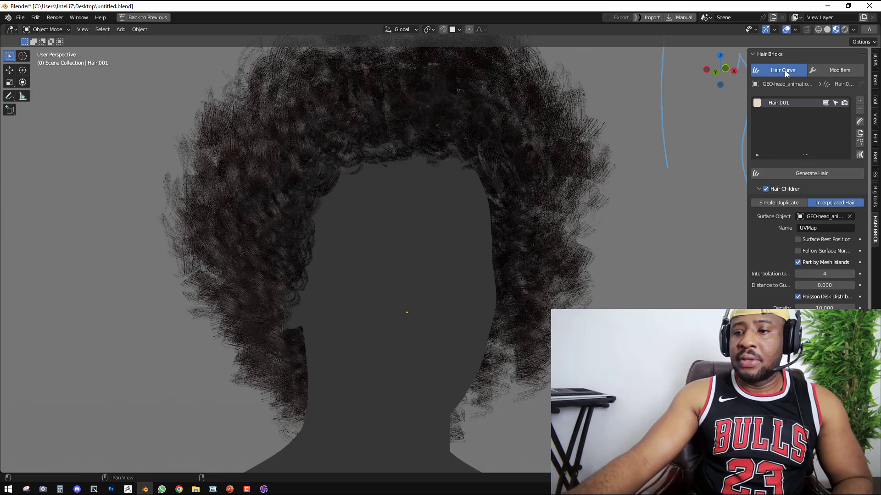
click(833, 71)
click(797, 143)
middle_drag(522, 198, 502, 200)
mouse_move(819, 277)
mouse_down()
mouse_move(854, 277)
mouse_move(826, 288)
mouse_up()
scroll(463, 260, down, 3)
middle_drag(466, 260, 509, 252)
scroll(545, 275, up, 2)
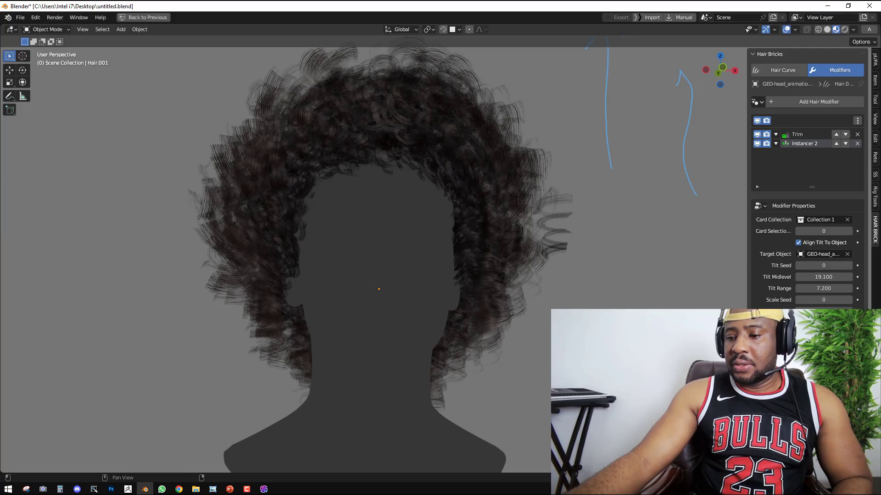
Adjust the hair card scale in the Instancer 2 modifier and check the afro from the side and front.
drag(826, 312, 801, 311)
middle_drag(319, 241, 527, 250)
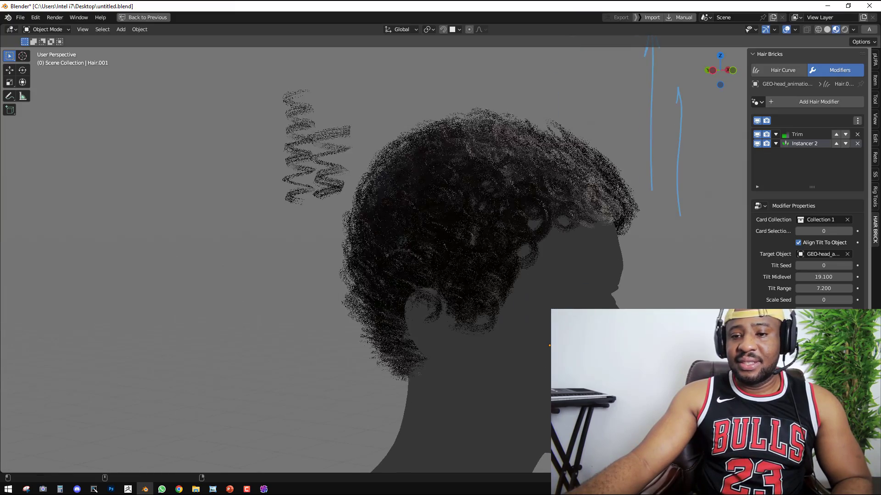
middle_drag(593, 294, 478, 268)
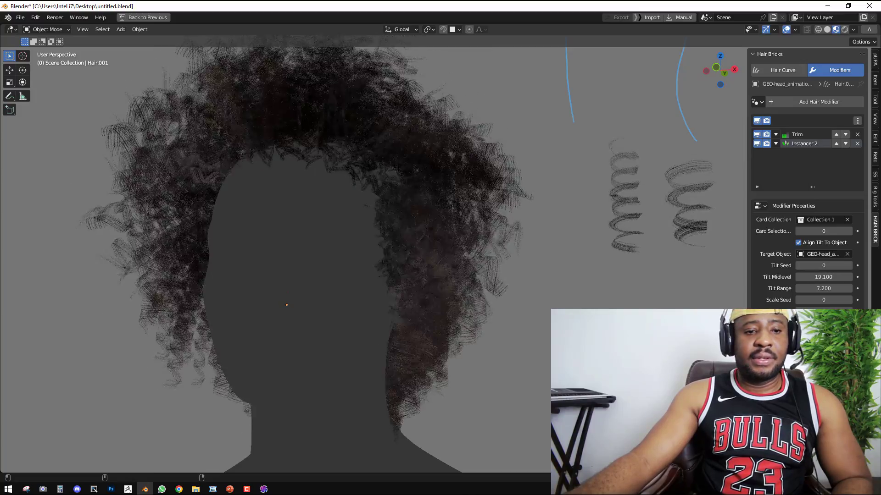
Set the density of the afro's interpolated hair children to 16.140 and rotate the HDRI lighting to check its fullness.
scroll(436, 289, down, 2)
mouse_move(436, 289)
middle_down()
mouse_move(503, 301)
mouse_move(539, 278)
mouse_move(434, 275)
middle_up()
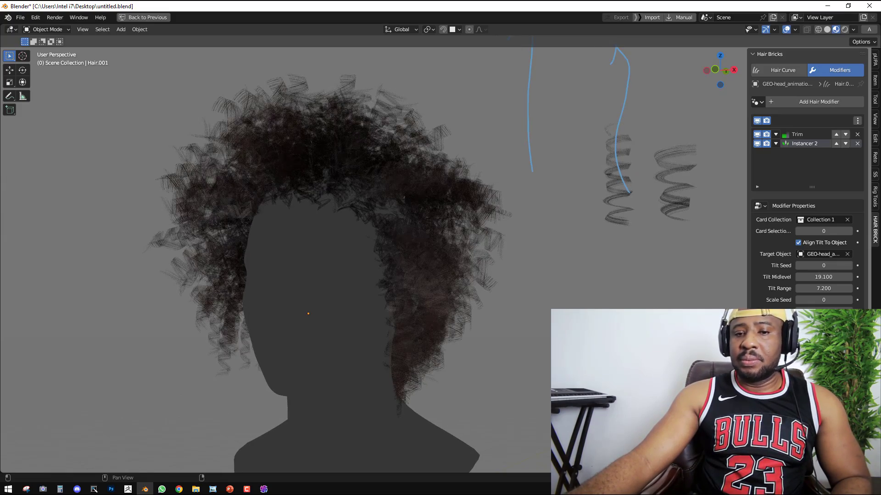
middle_drag(434, 275, 465, 267)
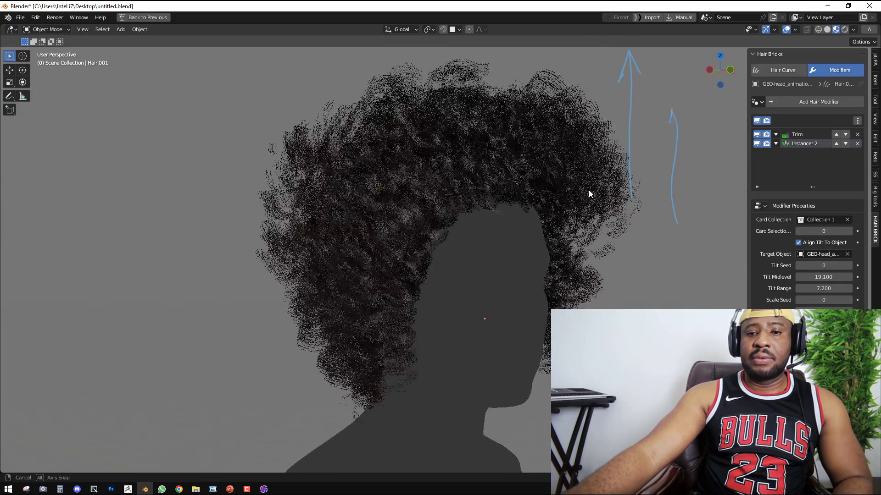
middle_drag(588, 189, 652, 181)
click(779, 70)
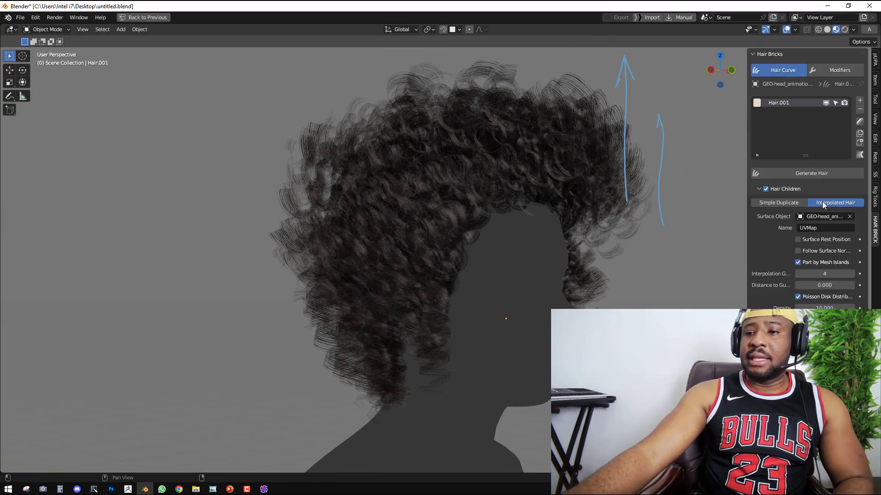
middle_drag(511, 193, 449, 197)
middle_drag(549, 218, 531, 195)
scroll(552, 194, up, 4)
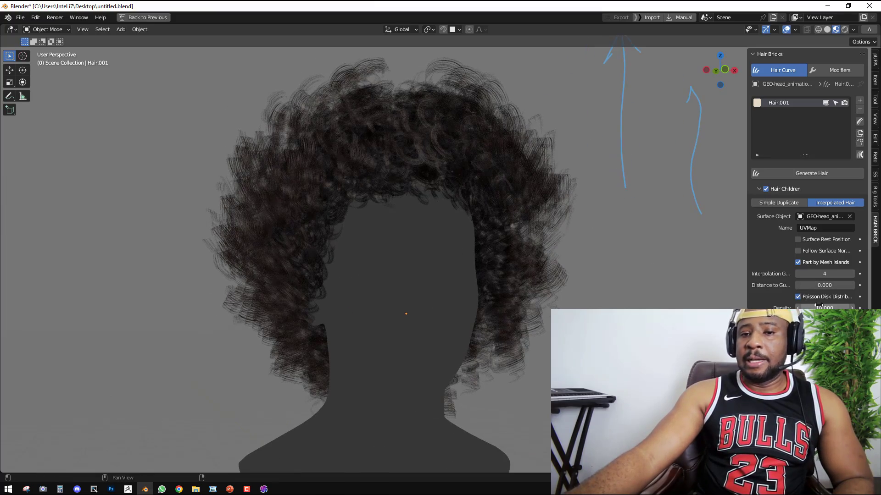
drag(824, 310, 844, 310)
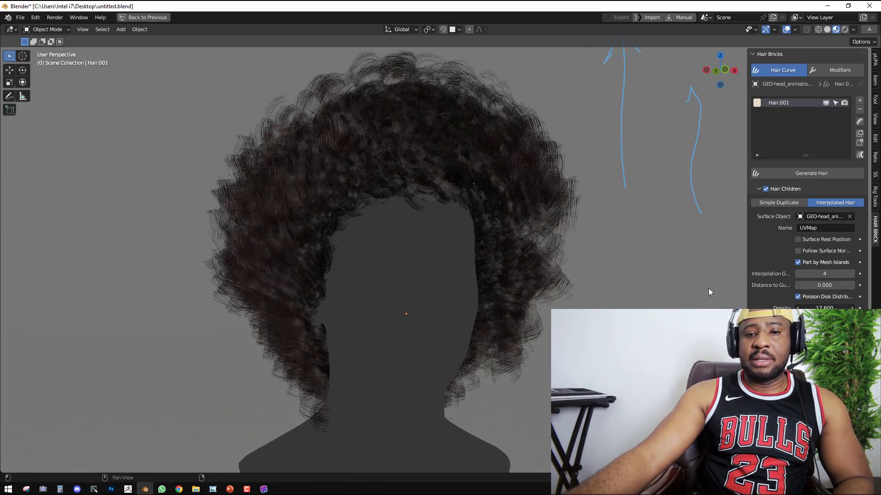
middle_drag(516, 225, 448, 222)
shift+right_drag(353, 251, 380, 264)
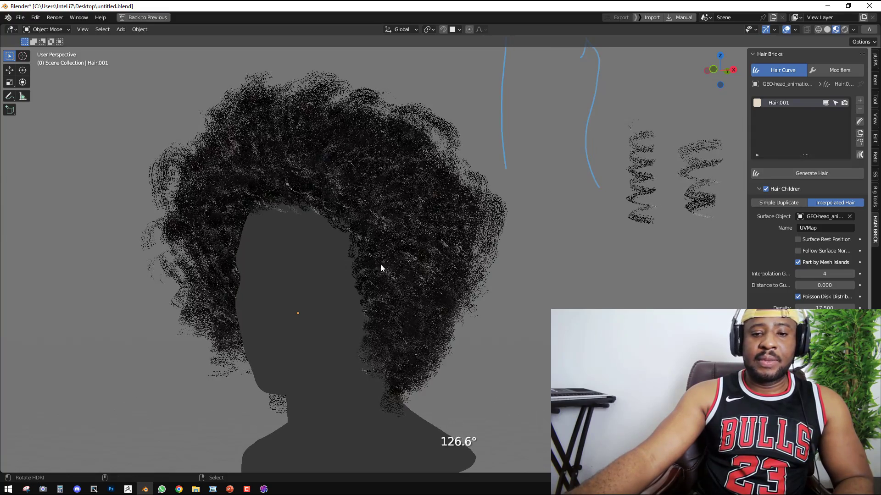
drag(829, 305, 824, 307)
Switch the viewport to Solid shading and display the wireframe of the hair cards and head.
scroll(385, 209, down, 3)
ctrl+right_drag(395, 234, 472, 213)
key(z)
click(428, 203)
mouse_move(428, 204)
middle_down()
mouse_move(457, 204)
mouse_move(391, 123)
middle_up()
scroll(462, 192, up, 3)
key(alt+w)
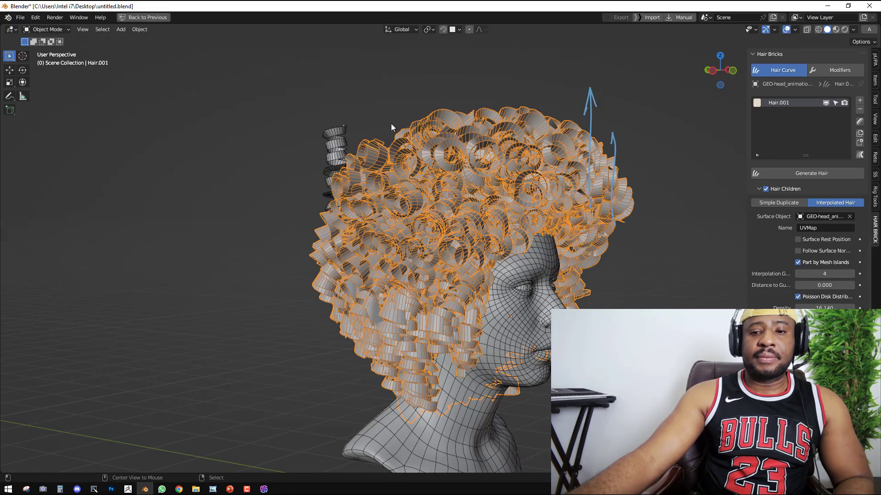
Convert the afro hair to a mesh and clear its parent while keeping the transformation.
click(140, 29)
mouse_move(184, 298)
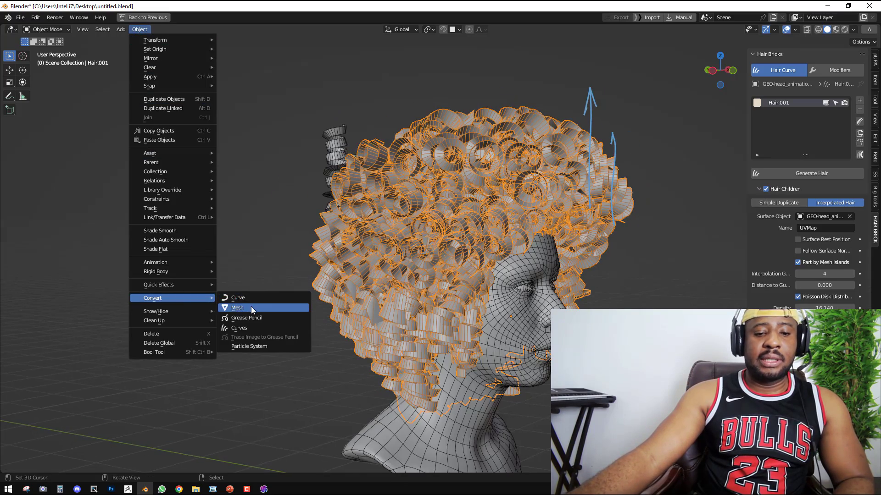
click(252, 308)
mouse_move(514, 215)
middle_down()
mouse_move(484, 204)
mouse_move(508, 200)
middle_up()
key(alt+p)
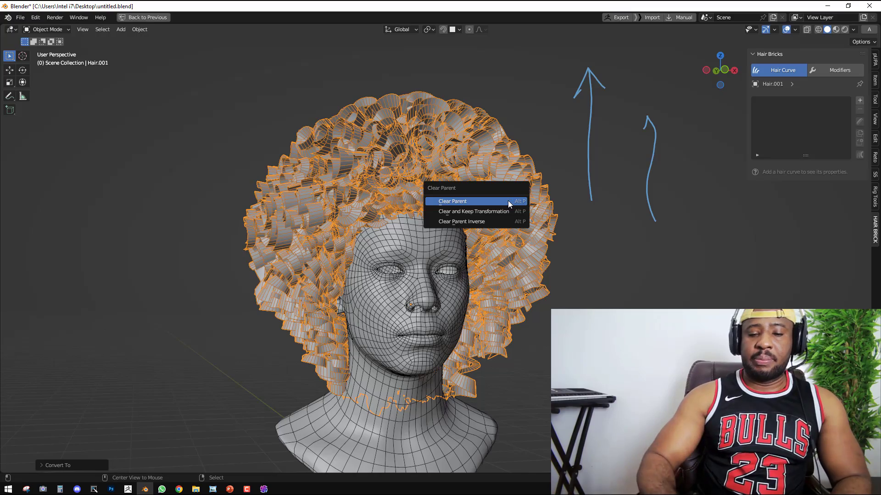
click(499, 210)
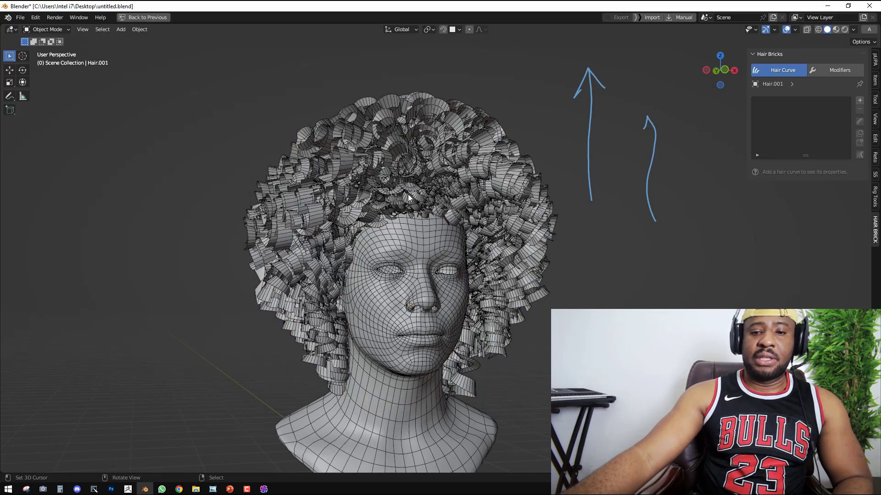
Try moving the converted hair mesh away from the head with the wireframe hidden.
middle_drag(408, 195, 475, 200)
key(shift+z)
middle_drag(548, 176, 488, 168)
right_click(488, 168)
key(g)
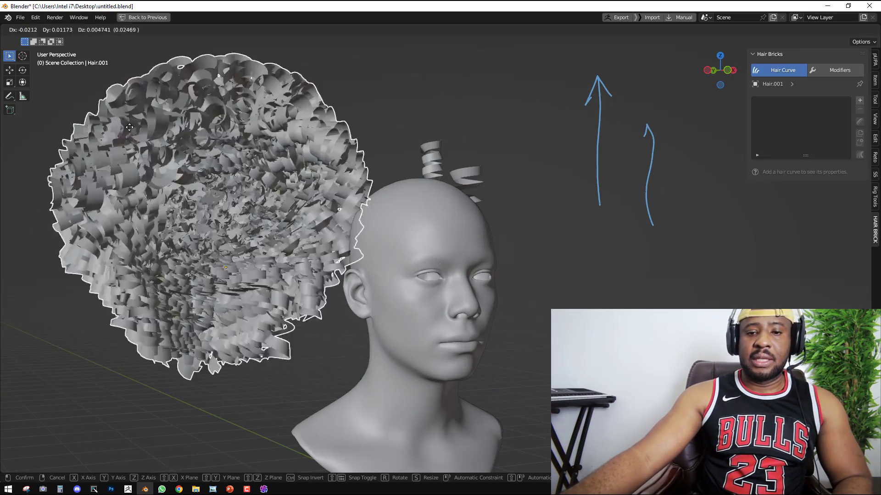
right_click(239, 132)
Inspect the converted hair's card geometry in Edit Mode and return to Object Mode.
key(Tab)
middle_drag(434, 149, 408, 147)
scroll(408, 147, up, 1)
key(alt+a)
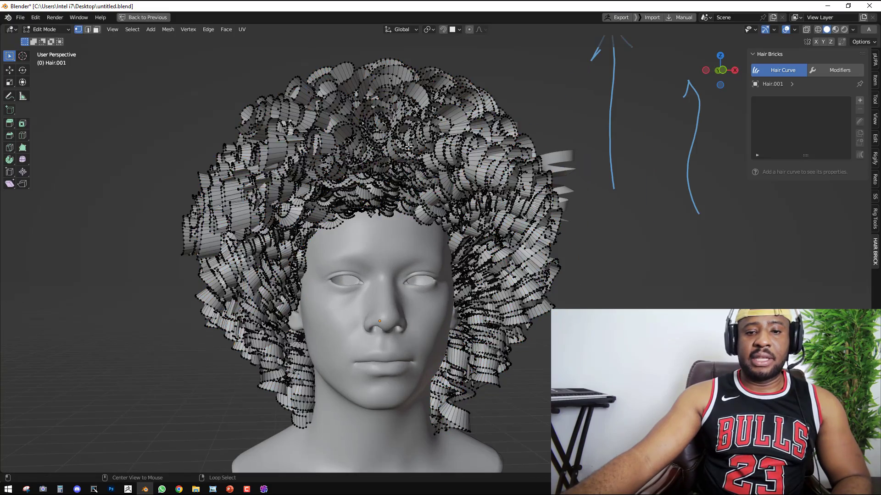
key(Tab)
Switch to Material Preview shading and display the wireframe over the hair mesh.
key(z)
click(472, 219)
scroll(464, 211, down, 3)
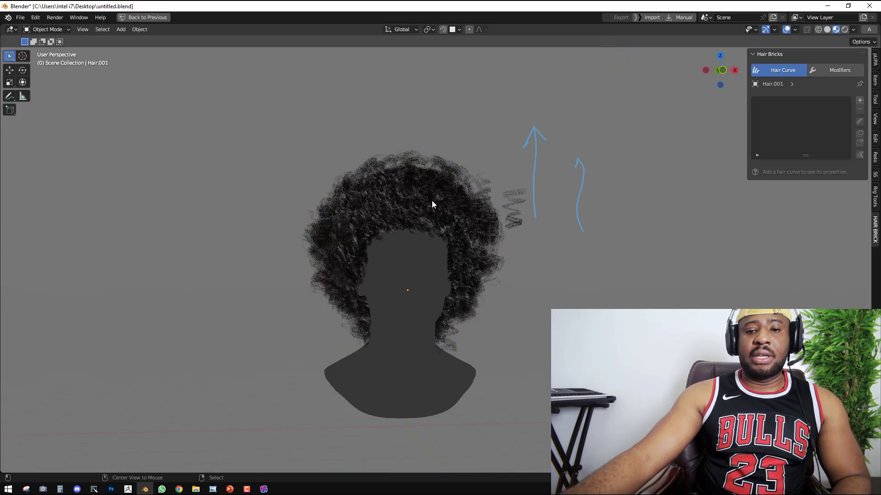
scroll(494, 205, up, 2)
middle_drag(432, 201, 456, 169)
key(shift+z)
scroll(418, 153, up, 3)
right_click(453, 164)
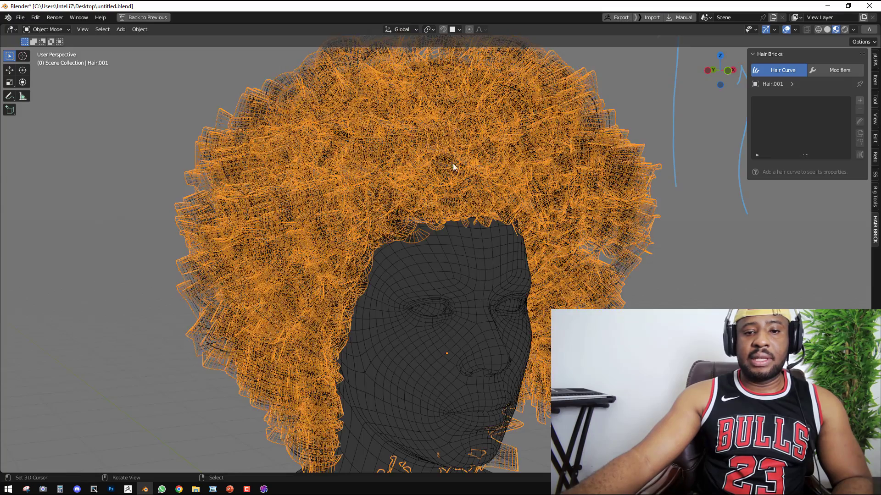
Restore the full workspace layout and add a Decimate modifier to the hair mesh.
scroll(453, 166, down, 3)
key(ctrl+space)
click(733, 288)
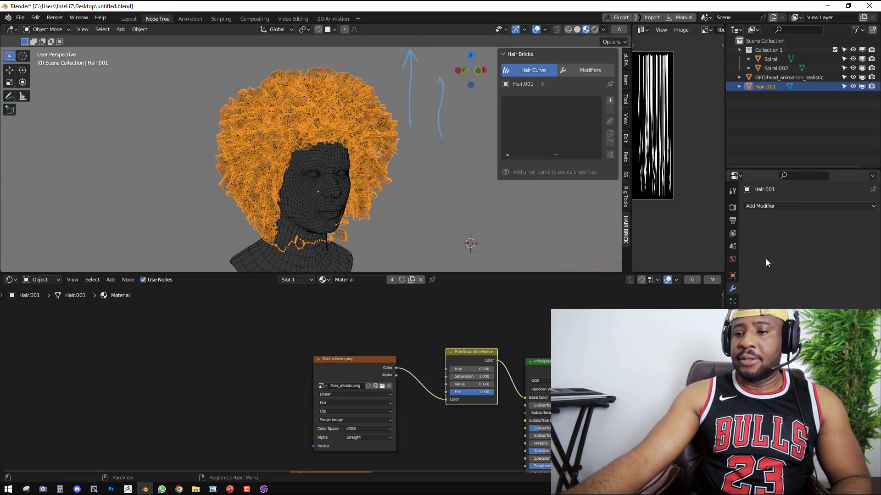
click(797, 206)
click(716, 273)
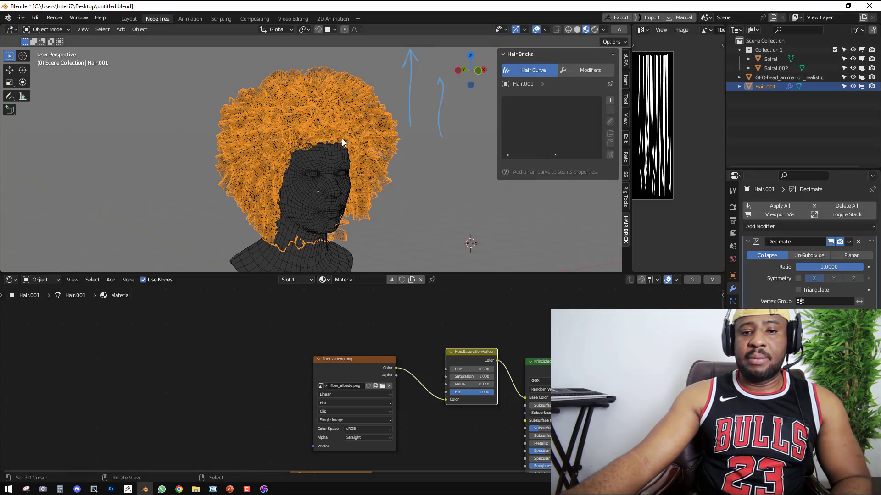
Hide the viewport overlays and set the Decimate modifier's ratio to 0.02.
middle_drag(342, 142, 376, 144)
key(alt+shift+z)
scroll(376, 144, up, 3)
click(846, 269)
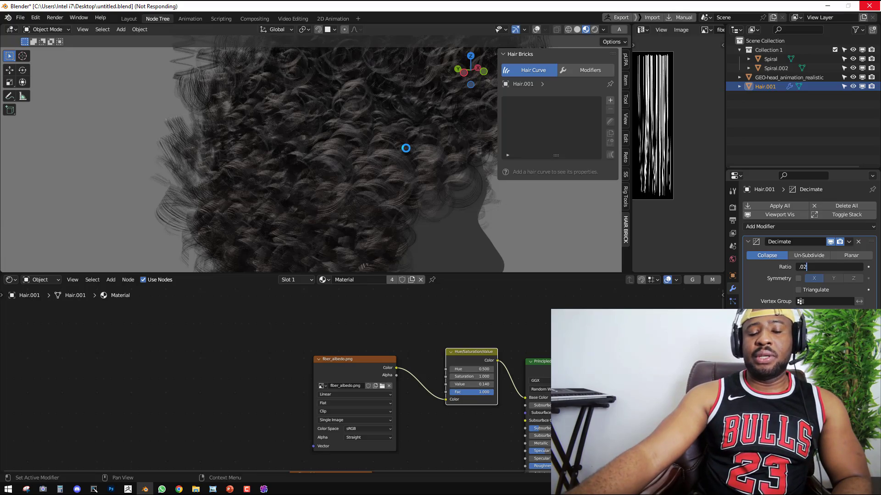
middle_drag(406, 148, 481, 175)
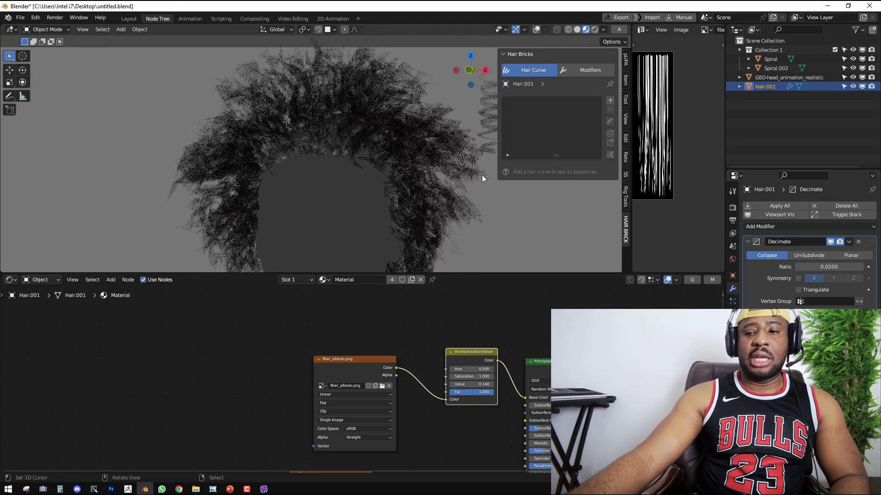
Set the Decimate modifier's ratio to 0.2 and turn off the modifier's viewport display.
double_click(835, 266)
text(.2)
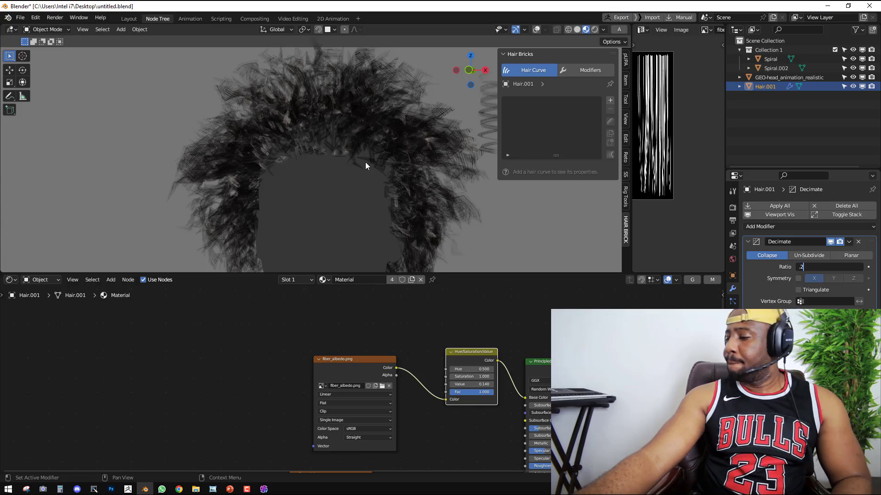
key(Return)
middle_drag(348, 161, 397, 168)
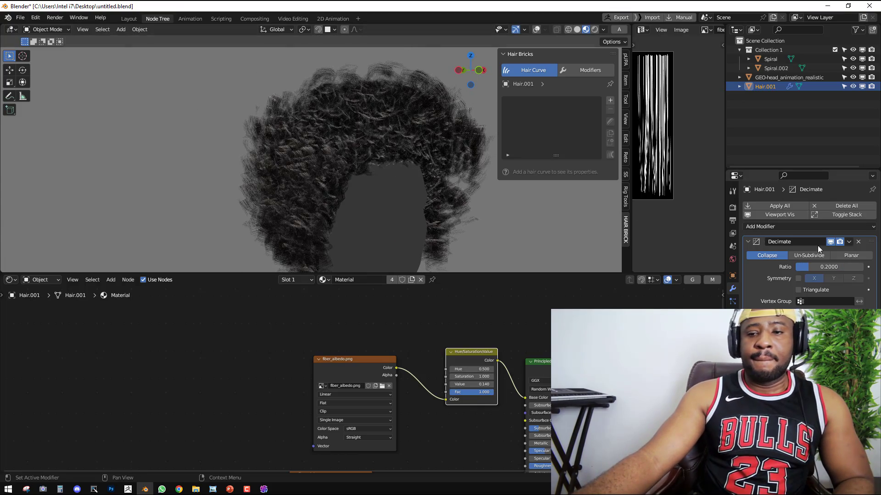
click(831, 243)
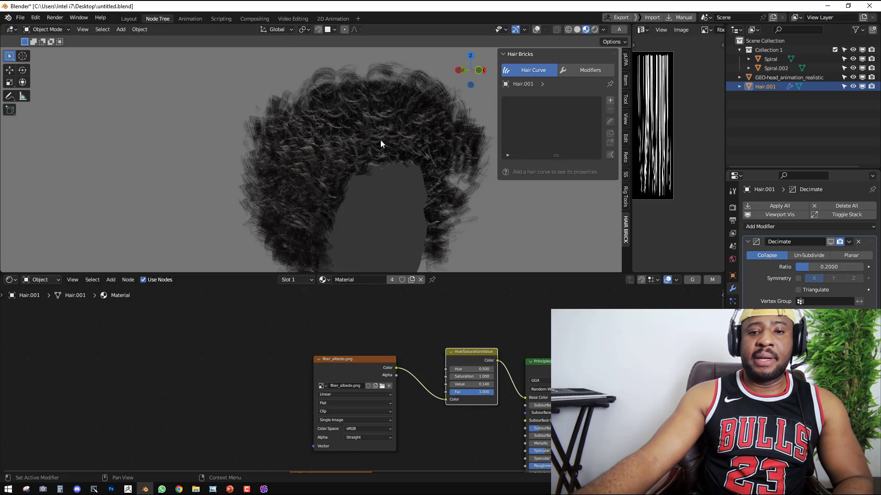
Deselect the hair, maximize the 3D viewport and inspect the finished afro from the front and at an angle.
middle_drag(403, 143, 509, 239)
scroll(397, 133, up, 3)
key(alt+a)
key(ctrl+space)
key(alt+shift+z)
scroll(423, 210, down, 2)
key(alt+shift+z)
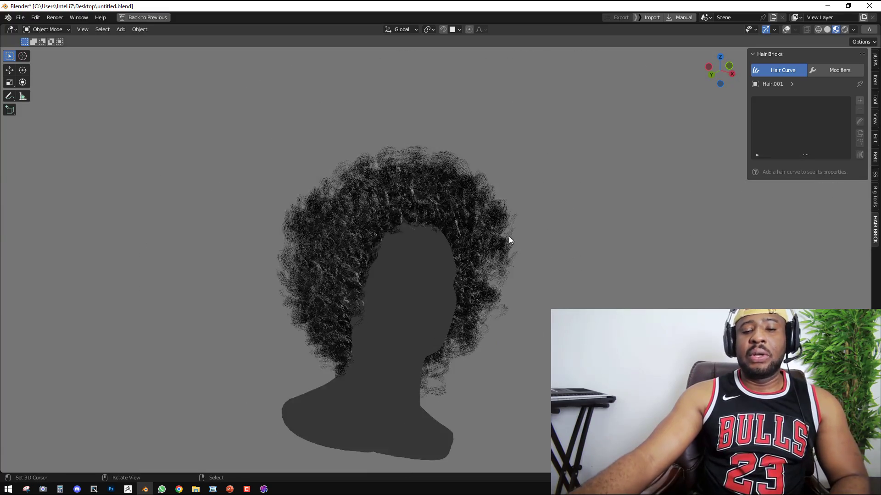
key(KP_1)
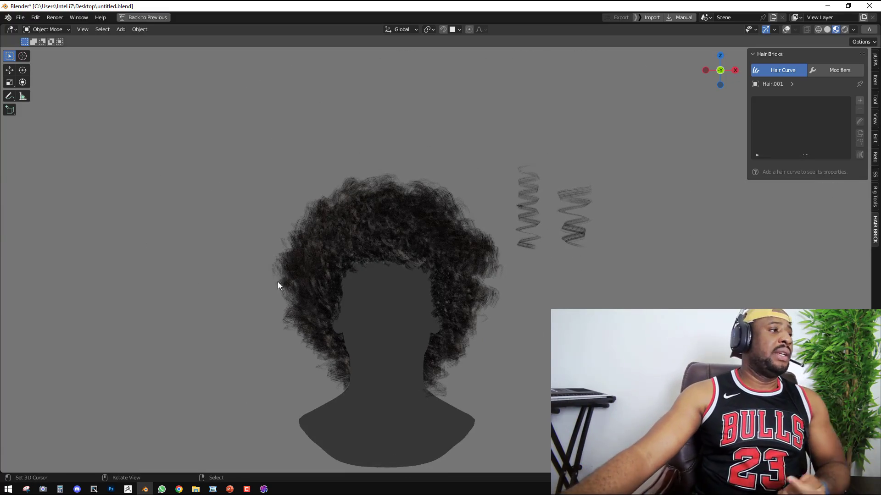
middle_drag(596, 295, 480, 247)
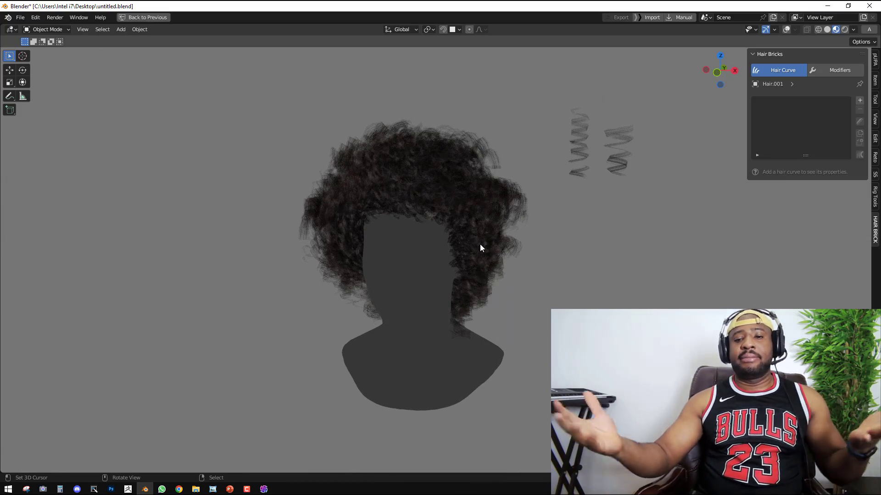